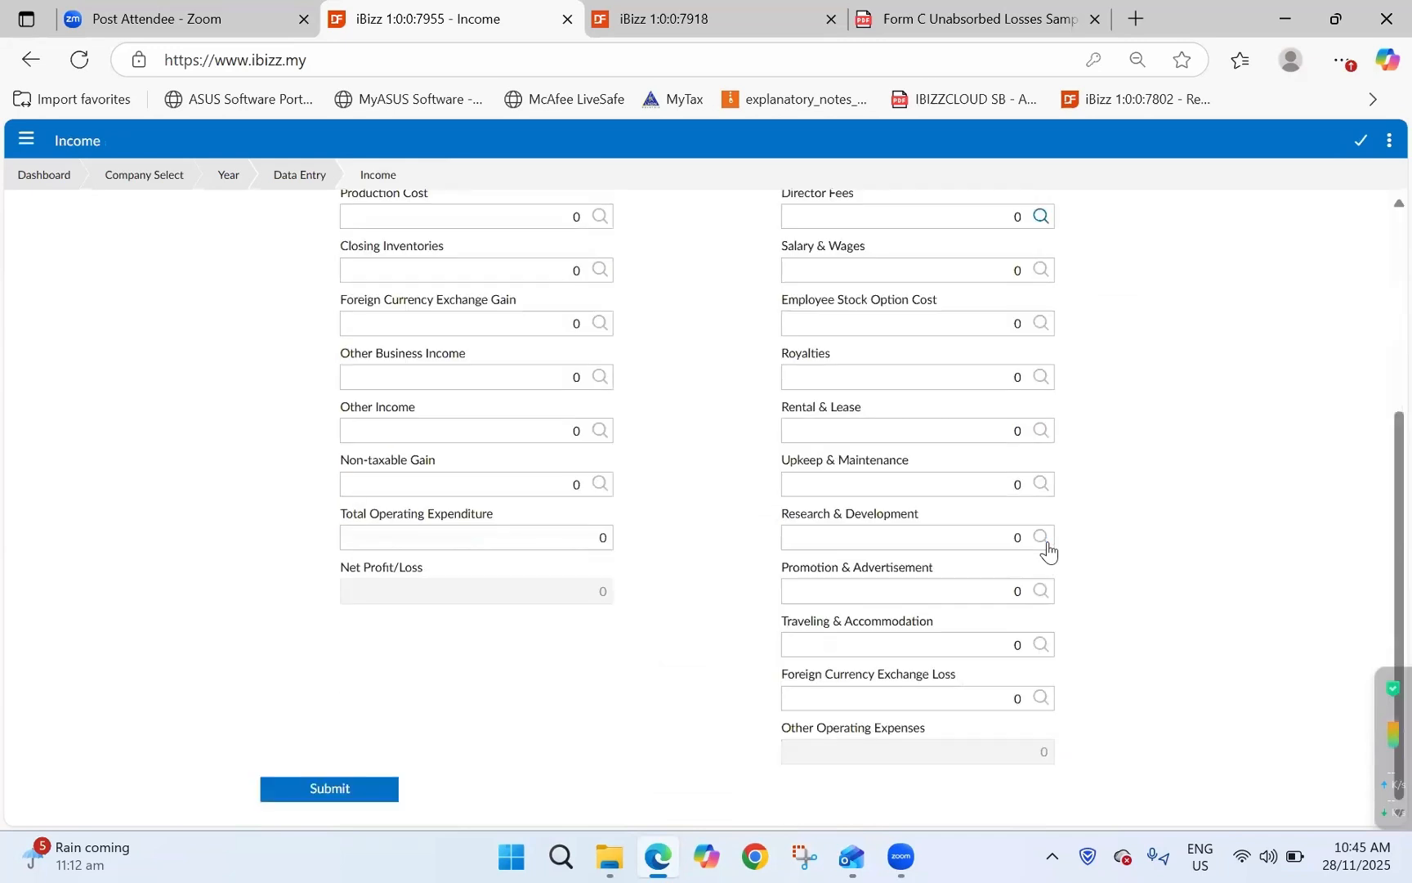
Open the blank Balance Sheet form for LATIHAN SDN BHD and scroll through it.
scroll(1046, 552, up, 5)
click(307, 175)
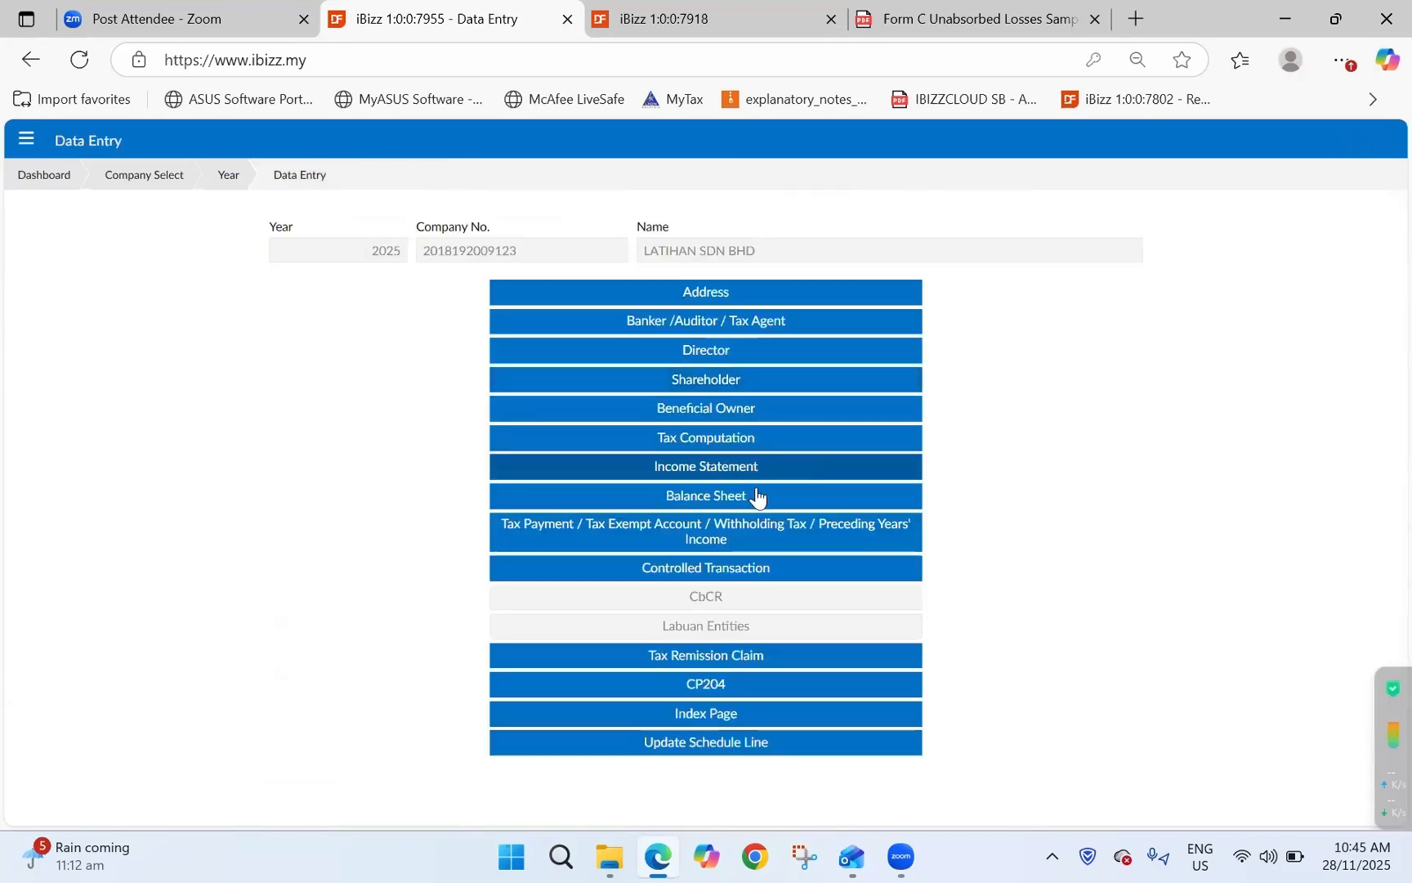
click(758, 496)
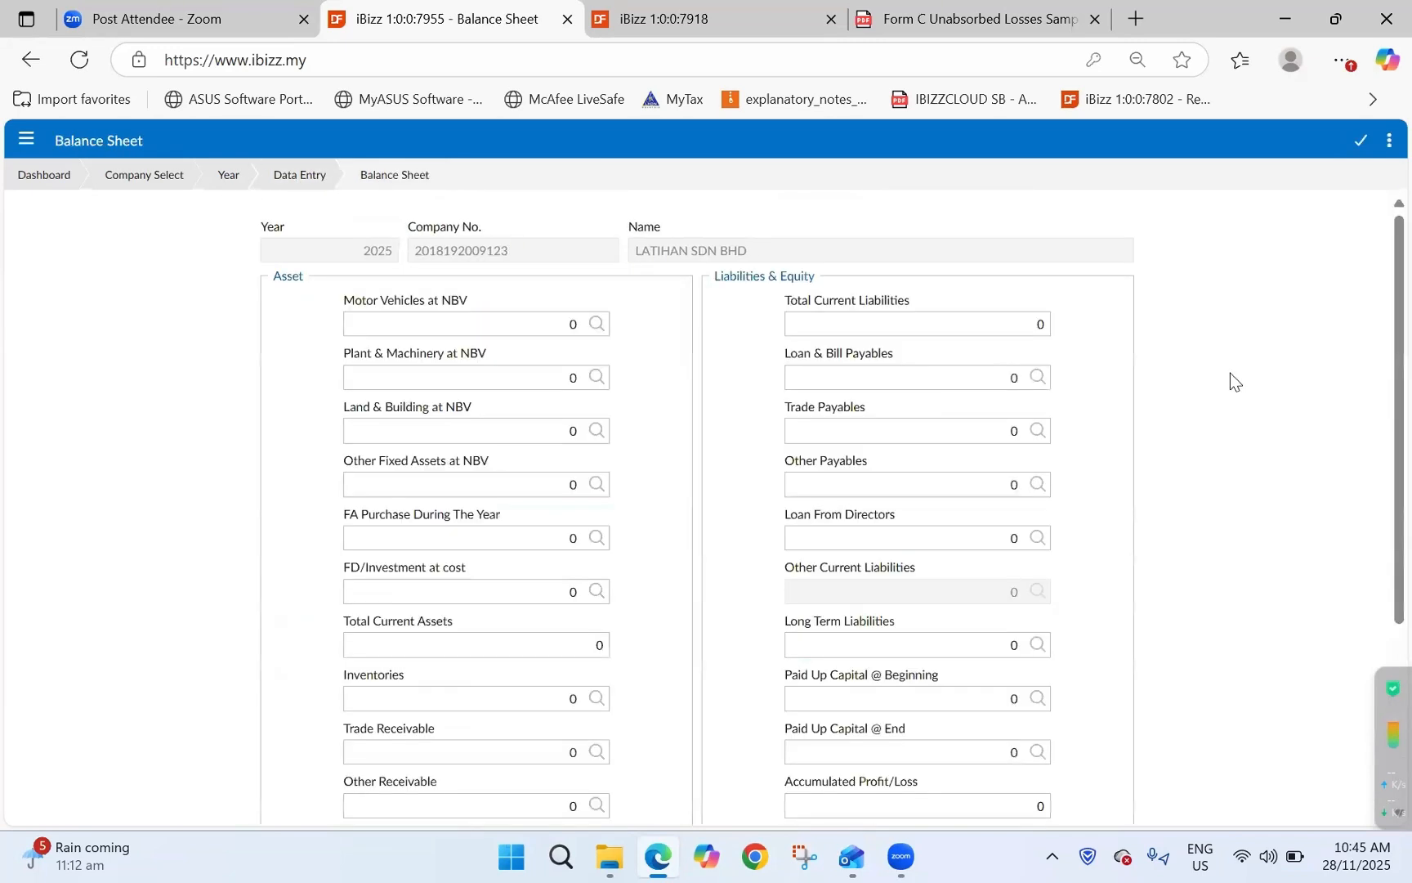
scroll(1186, 416, down, 4)
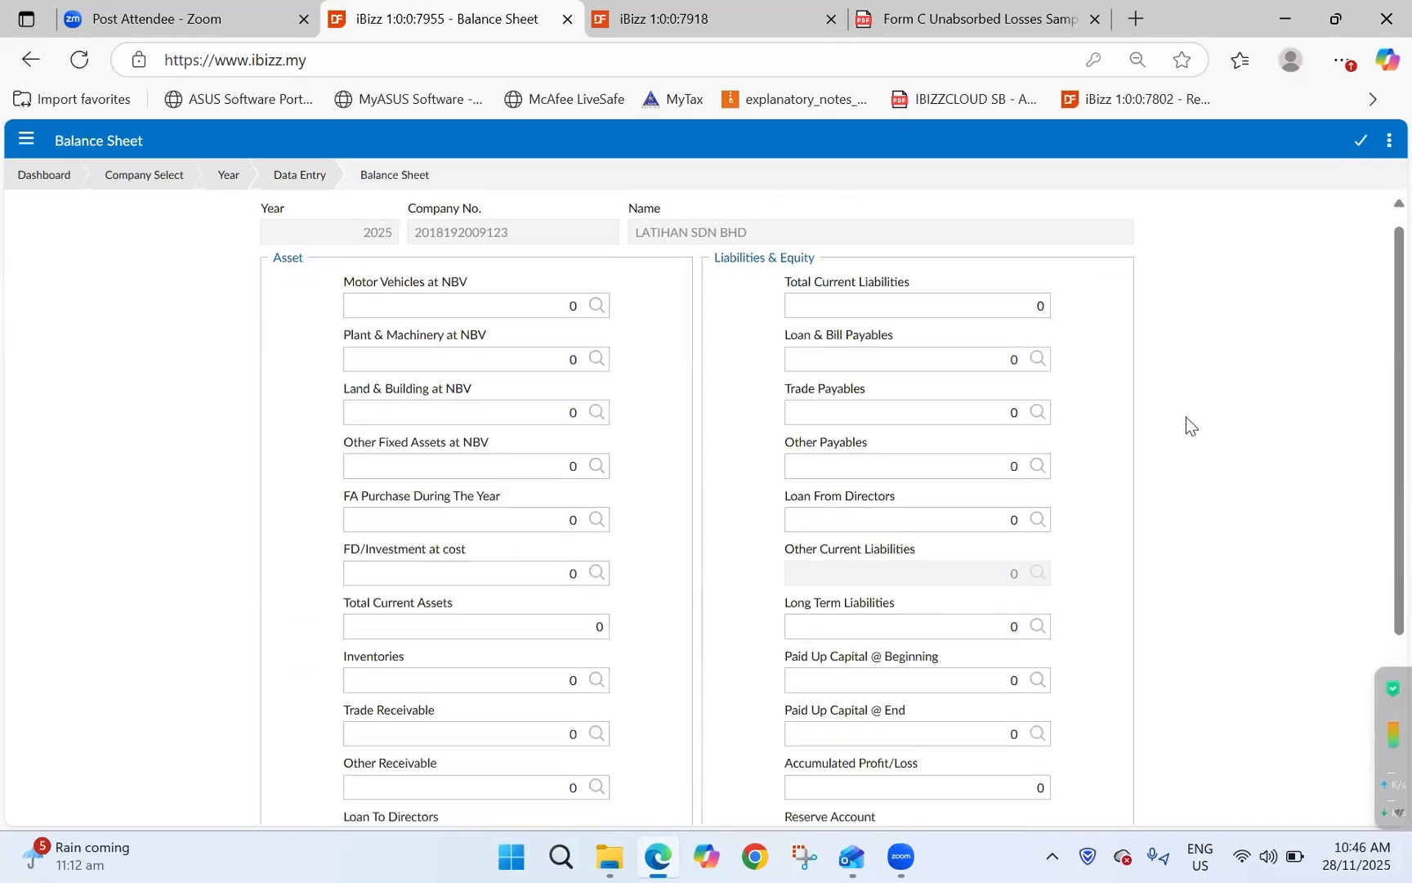
scroll(1185, 416, up, 4)
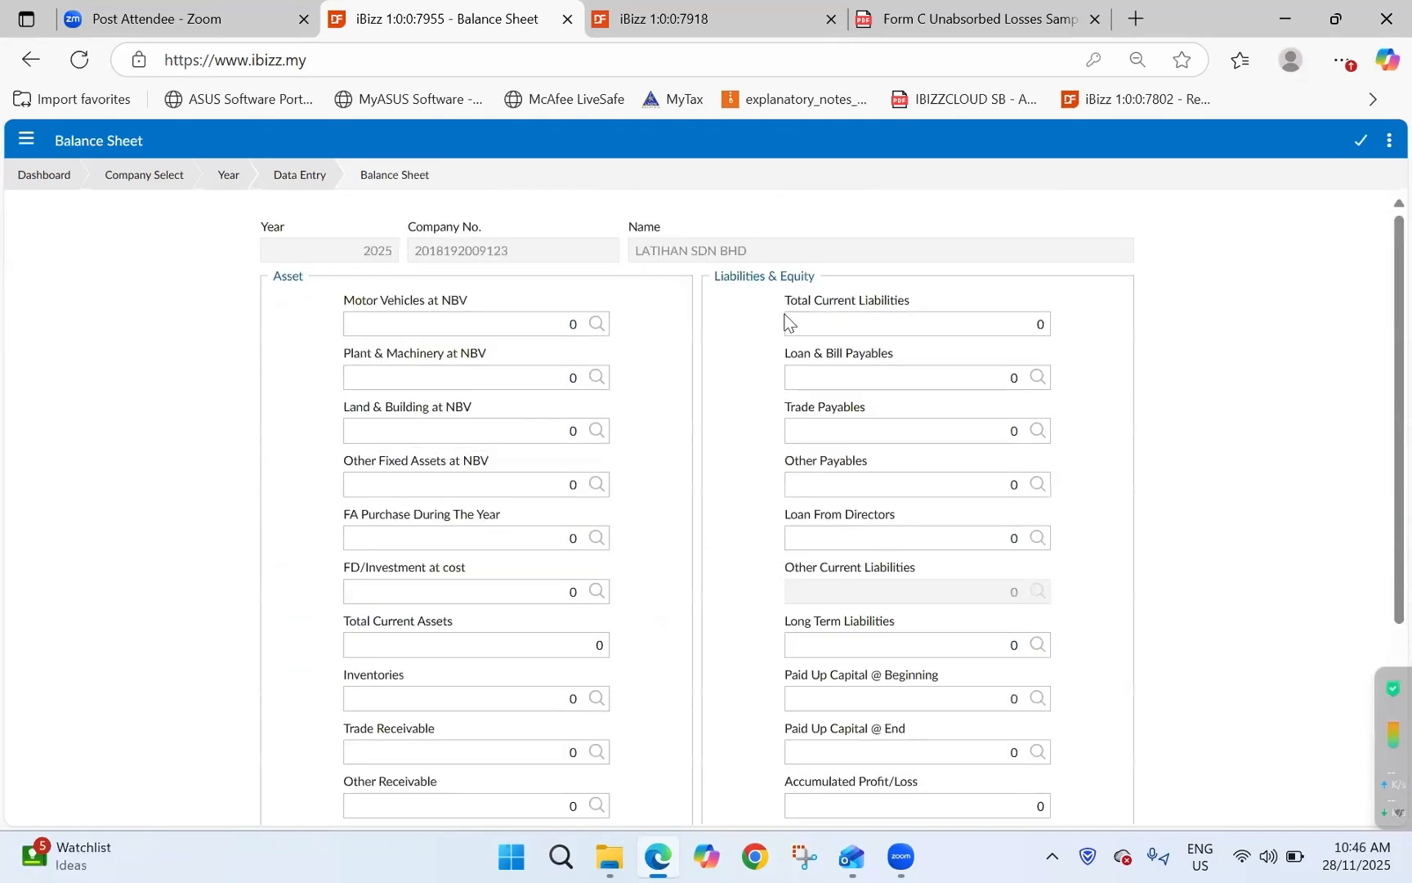
Return to Data Entry, glance at the Income Statement form, then go to Tax Computation.
click(312, 177)
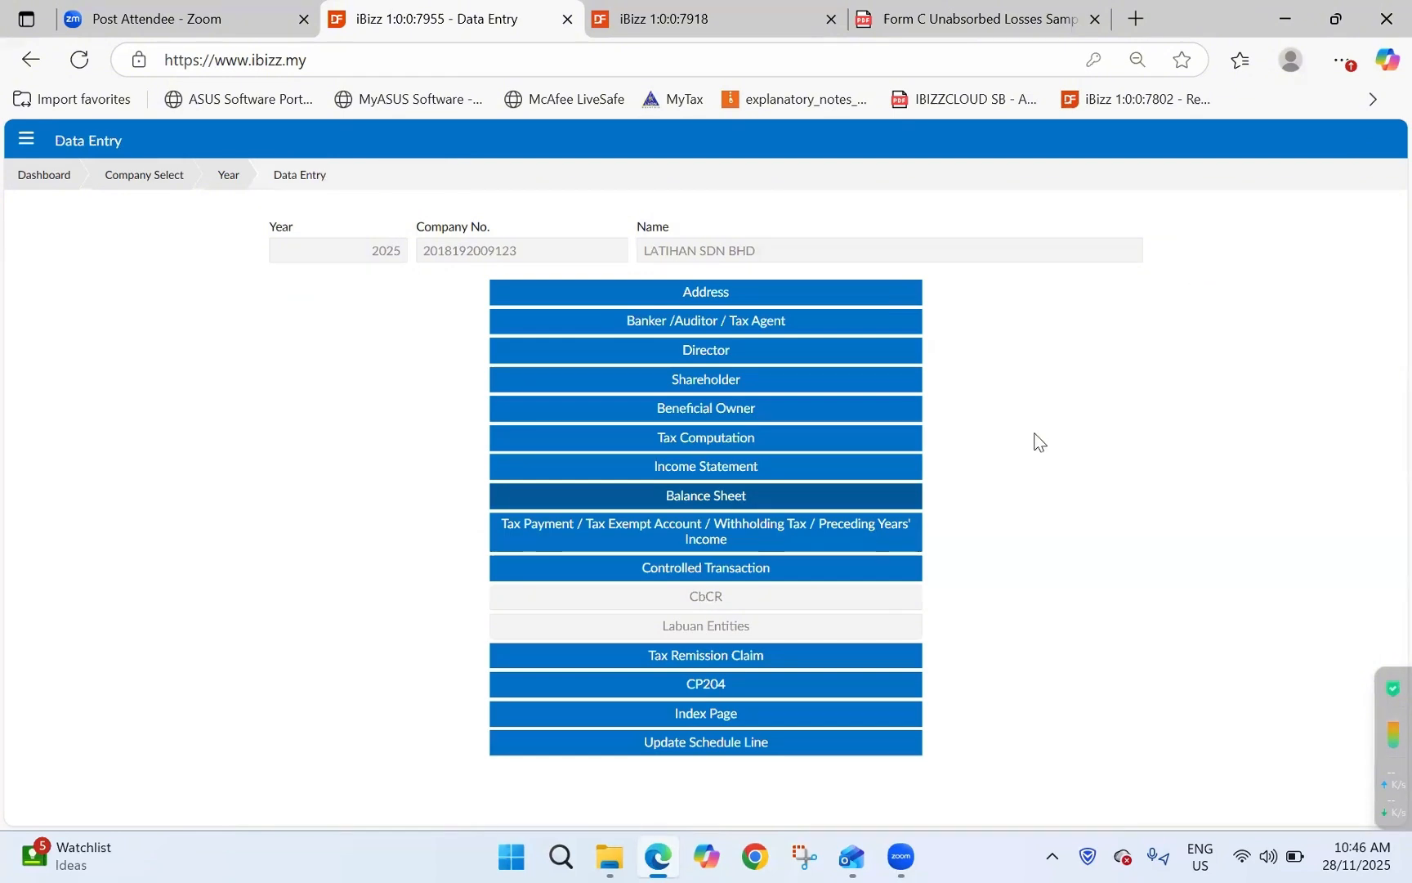
click(872, 472)
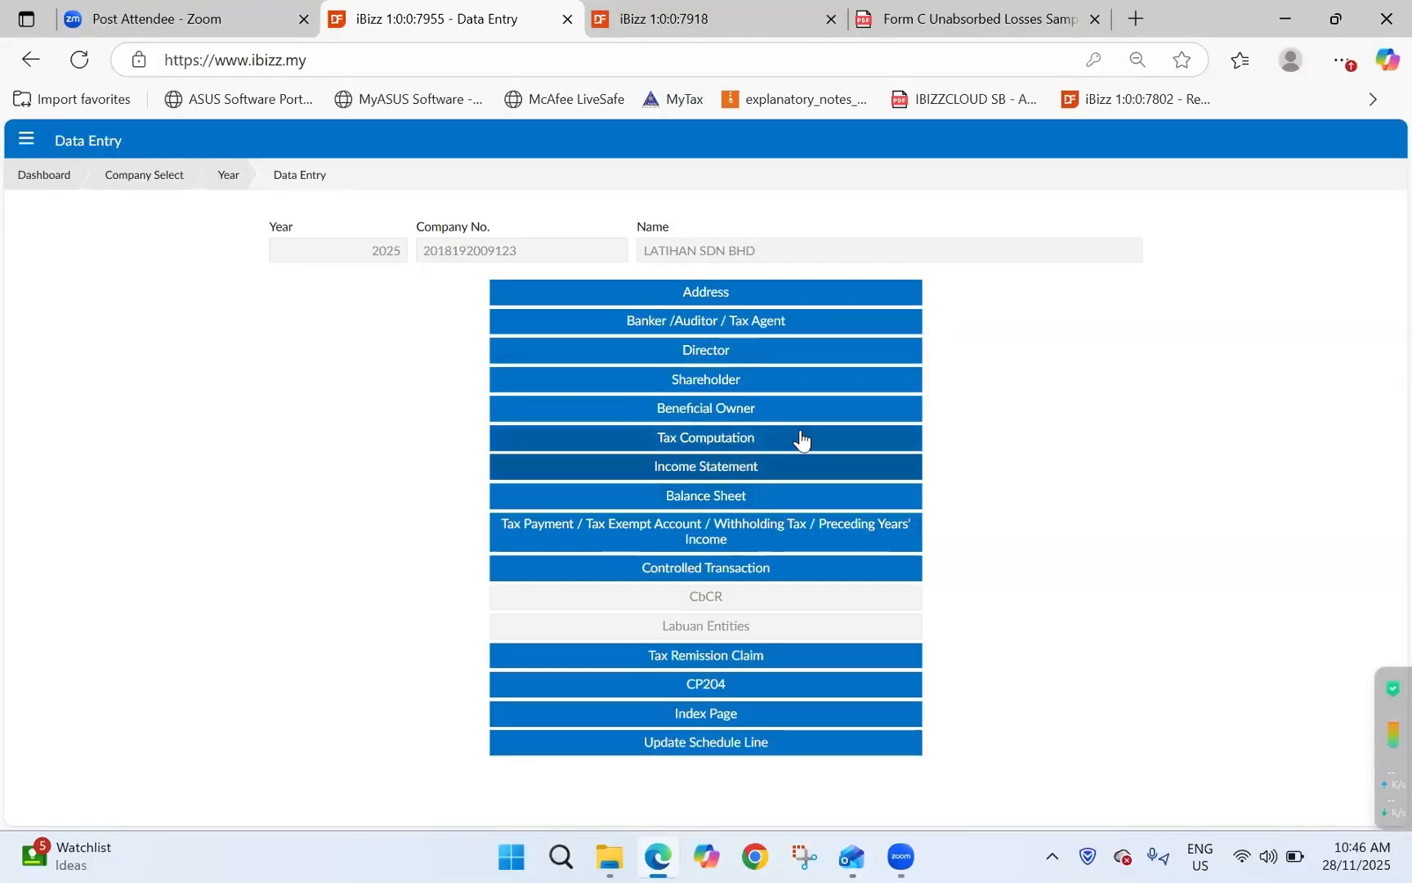
click(713, 439)
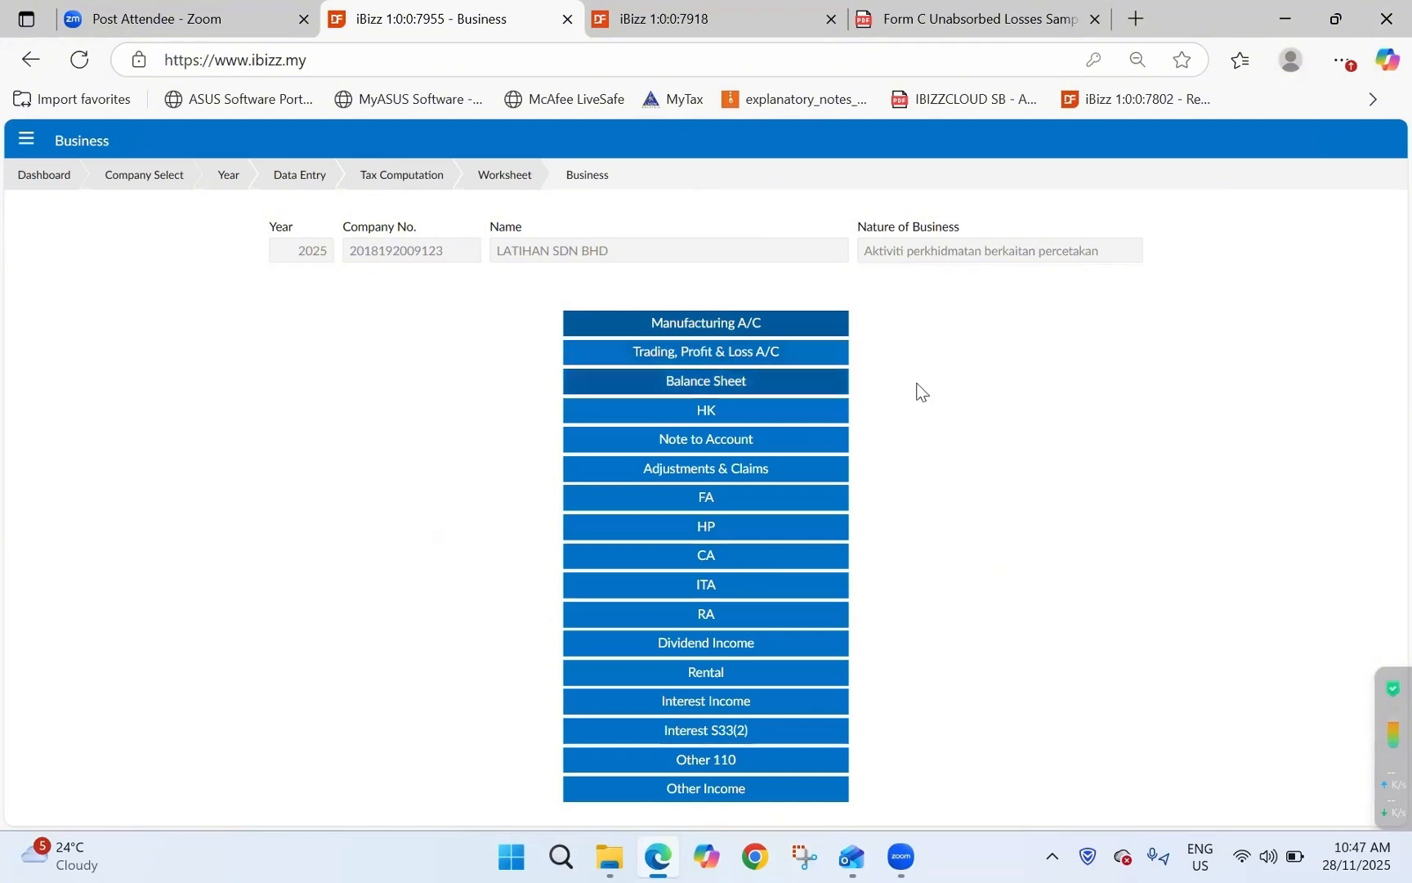
Open the Trading, Profit & Loss A/C worksheet from the Business page.
click(817, 361)
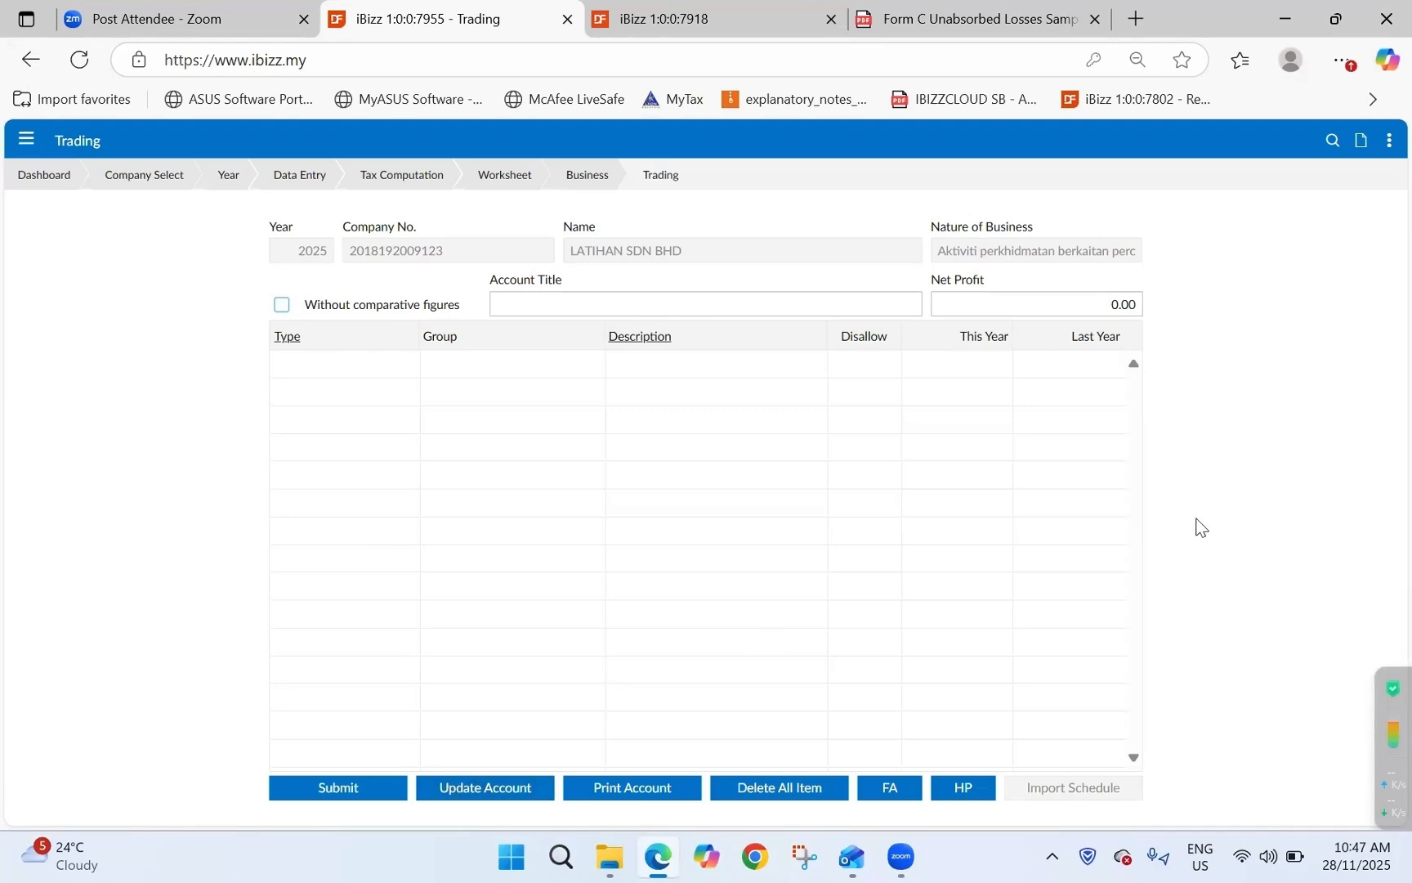
Title the account 'TRADING, PROFIT AND LOSS ACCOUNT' and tick Without comparative figures.
click(783, 304)
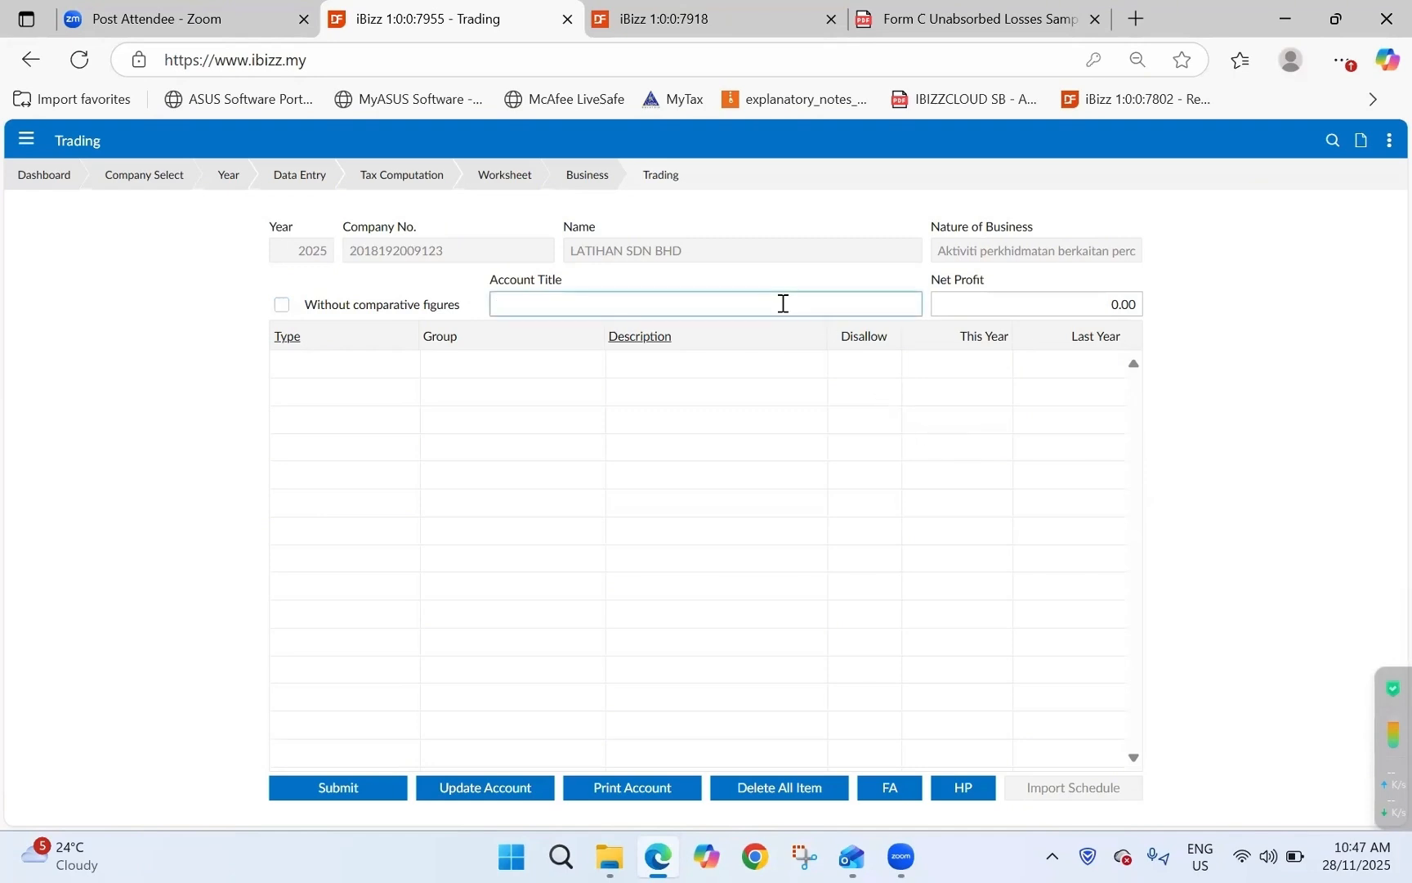
text(TRA)
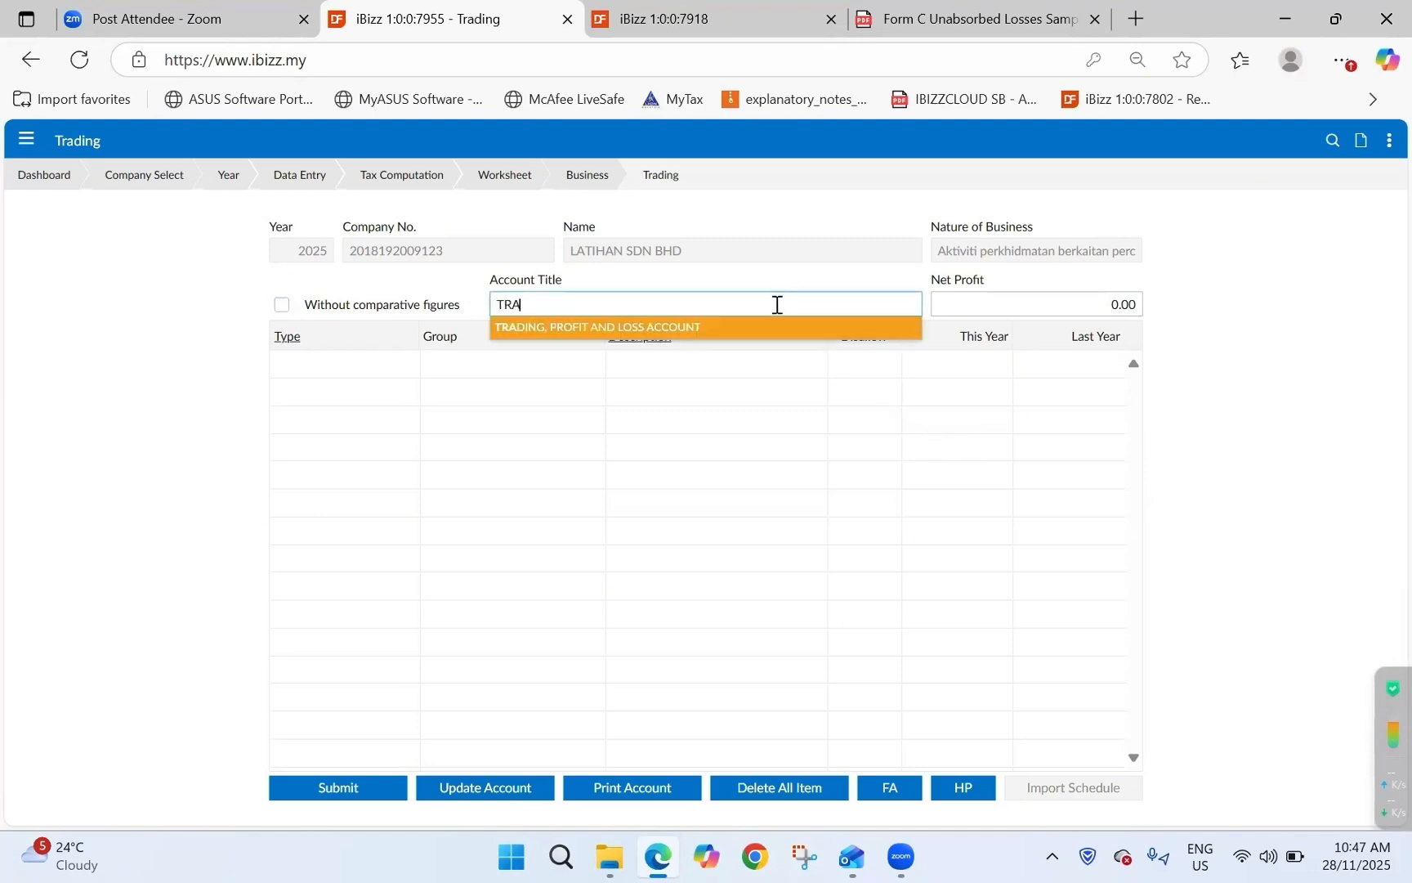
click(769, 327)
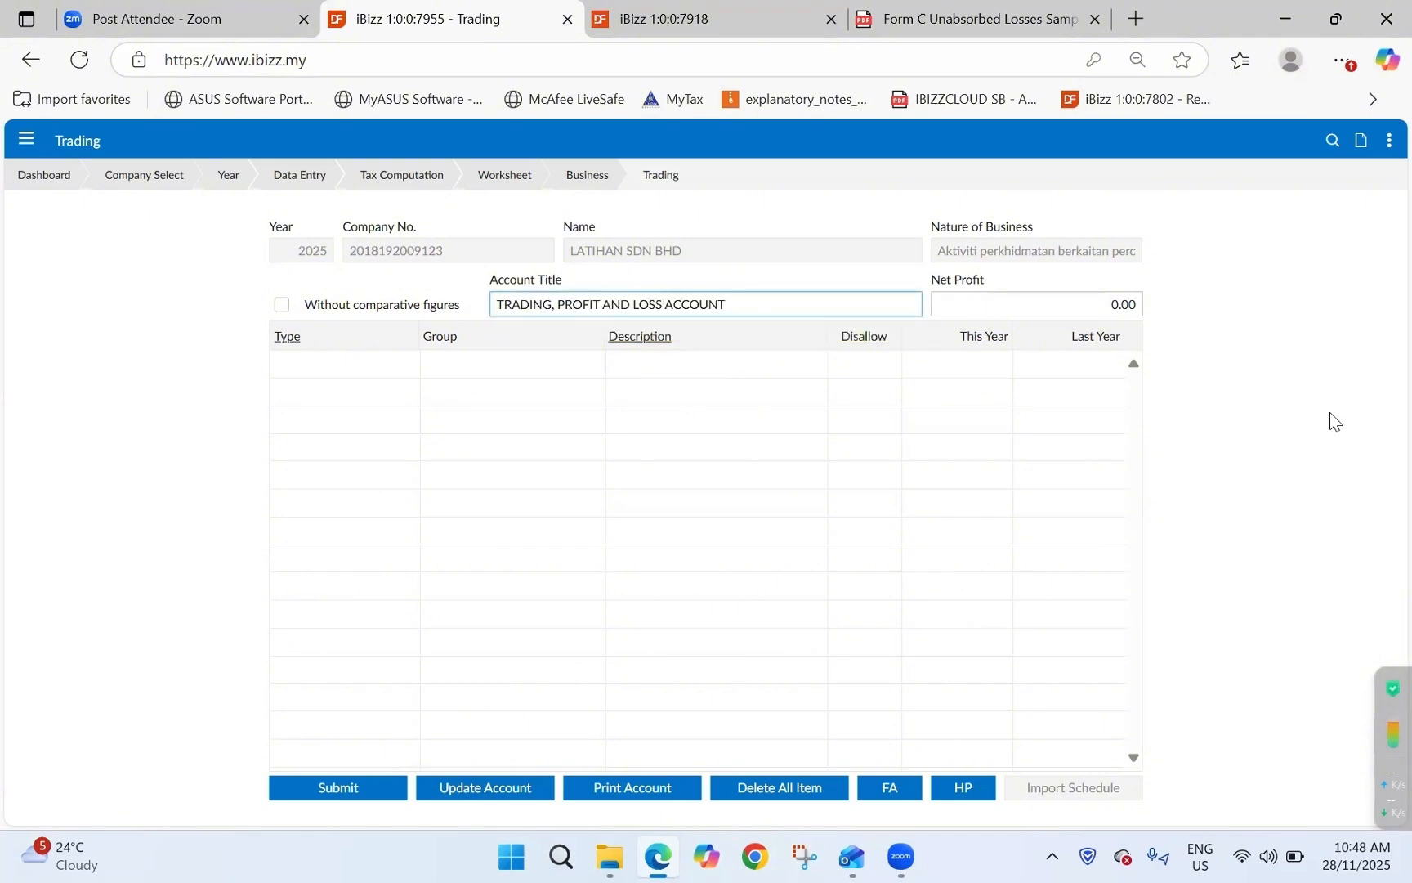
key(Tab)
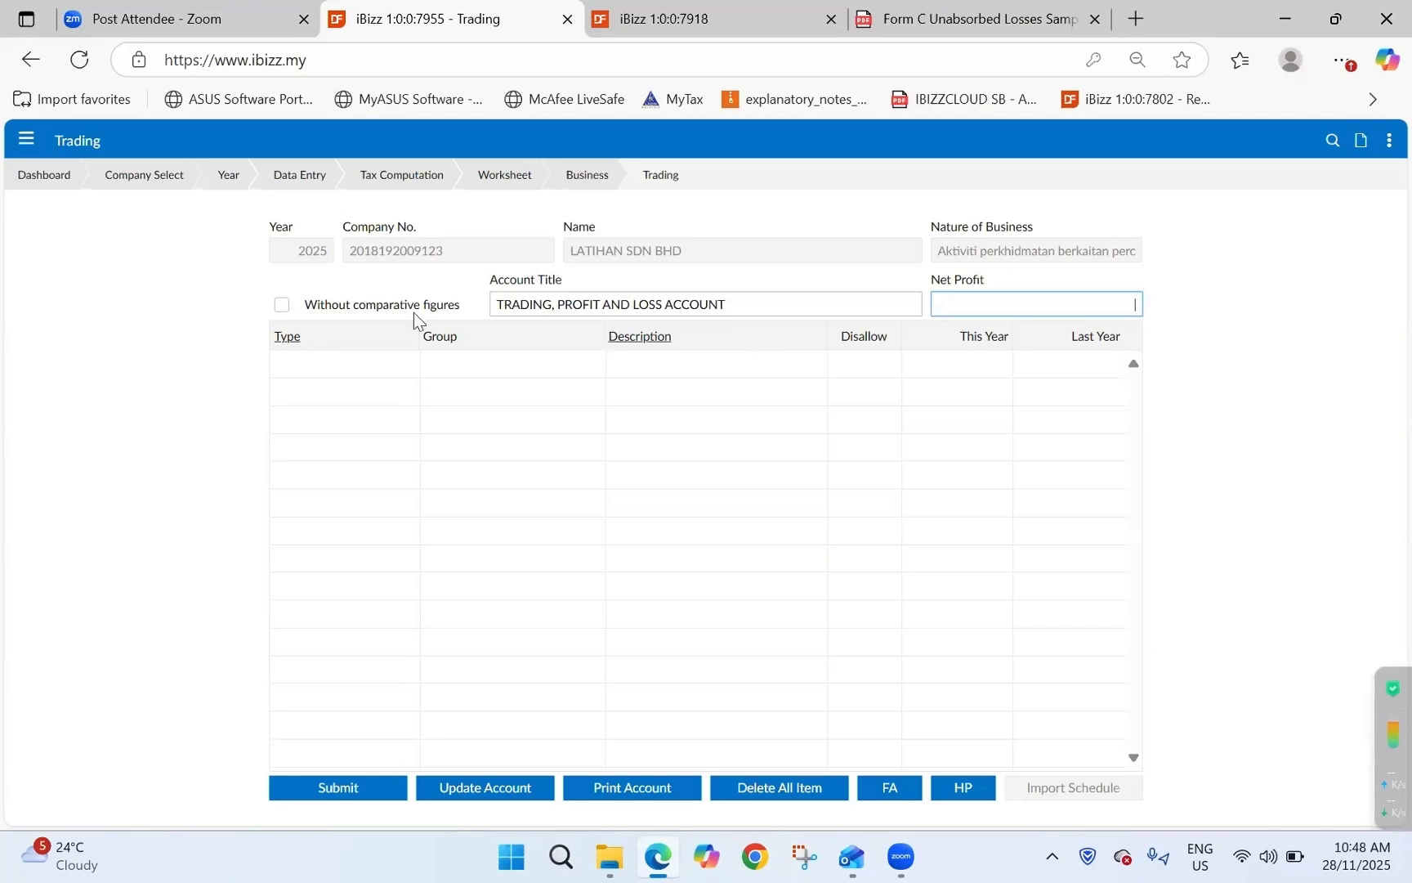
click(283, 308)
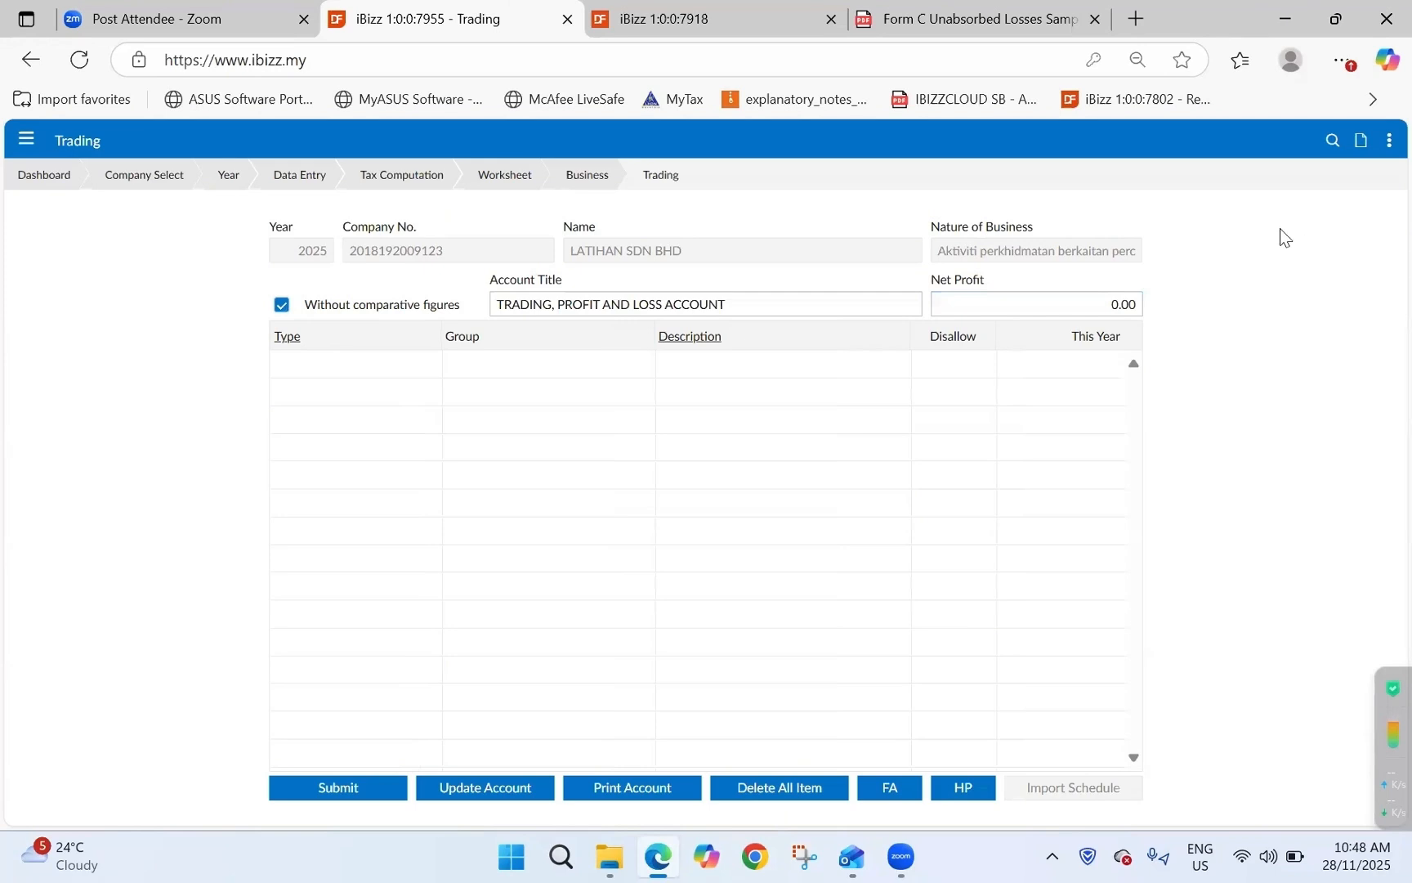
Start a new trading line with Title Revenue and Group Revenue.
click(1361, 148)
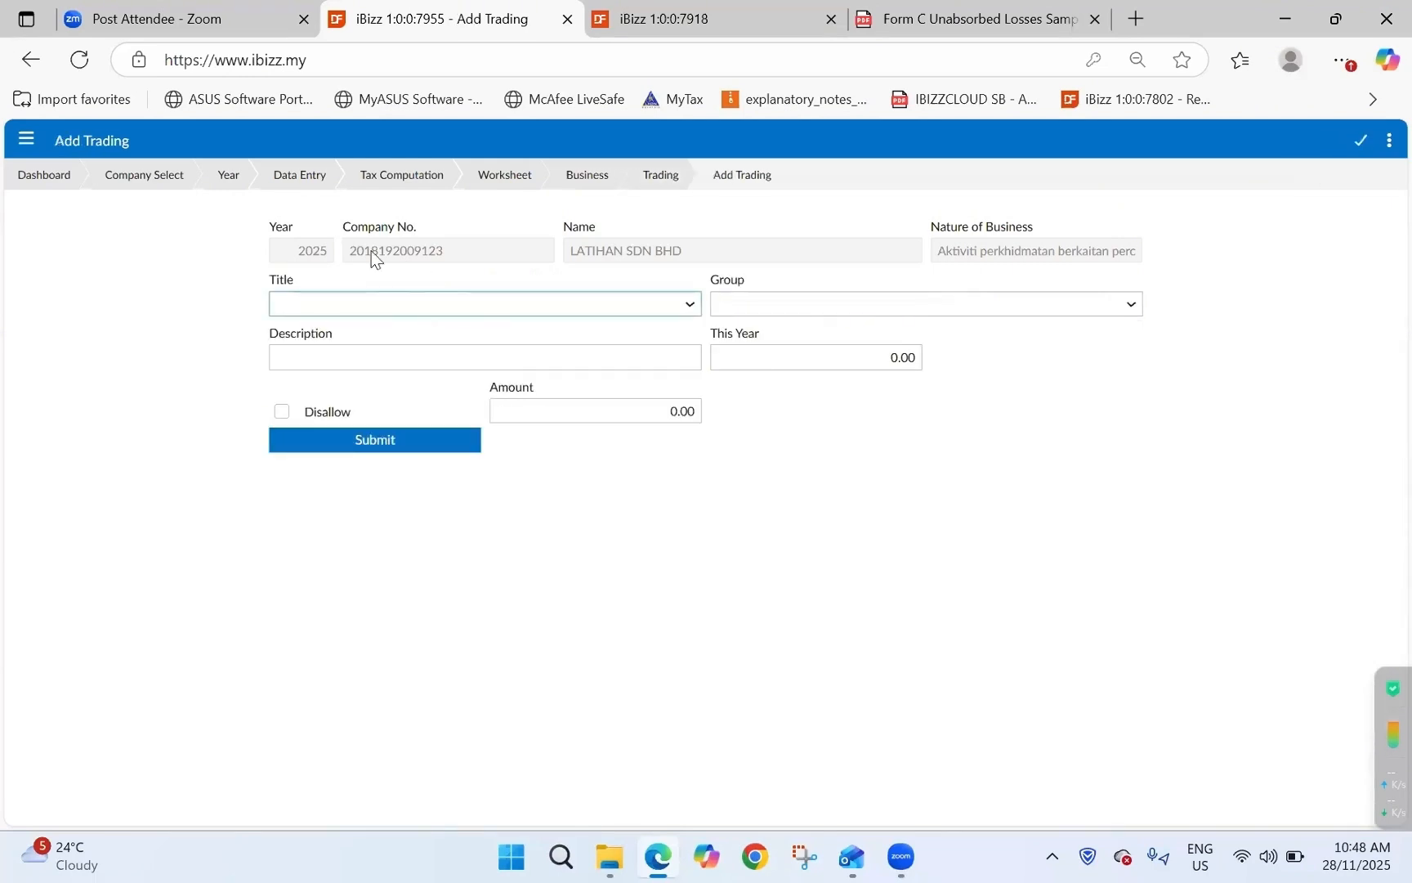
click(607, 304)
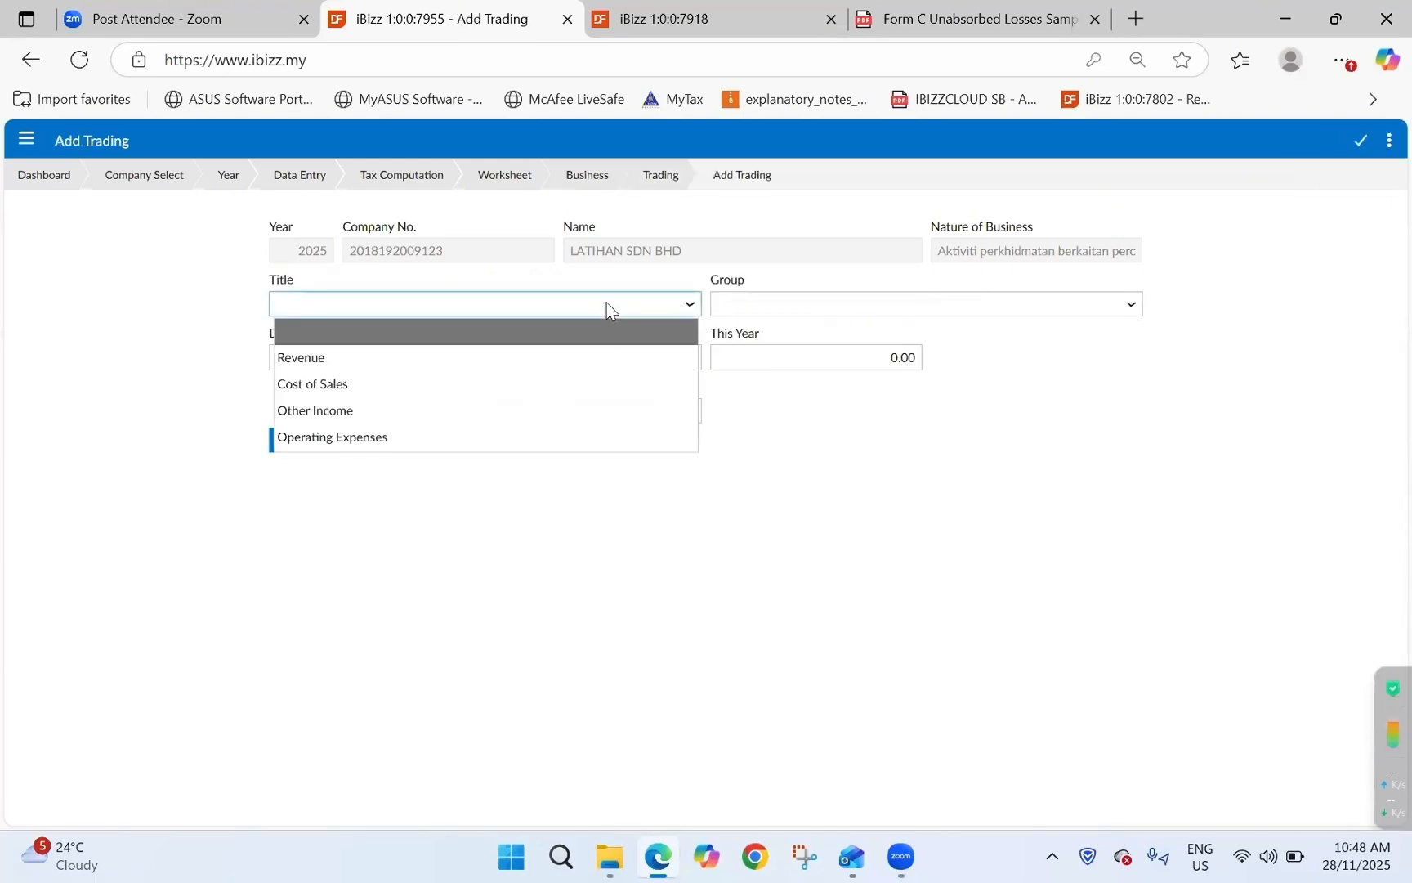
click(599, 354)
click(740, 302)
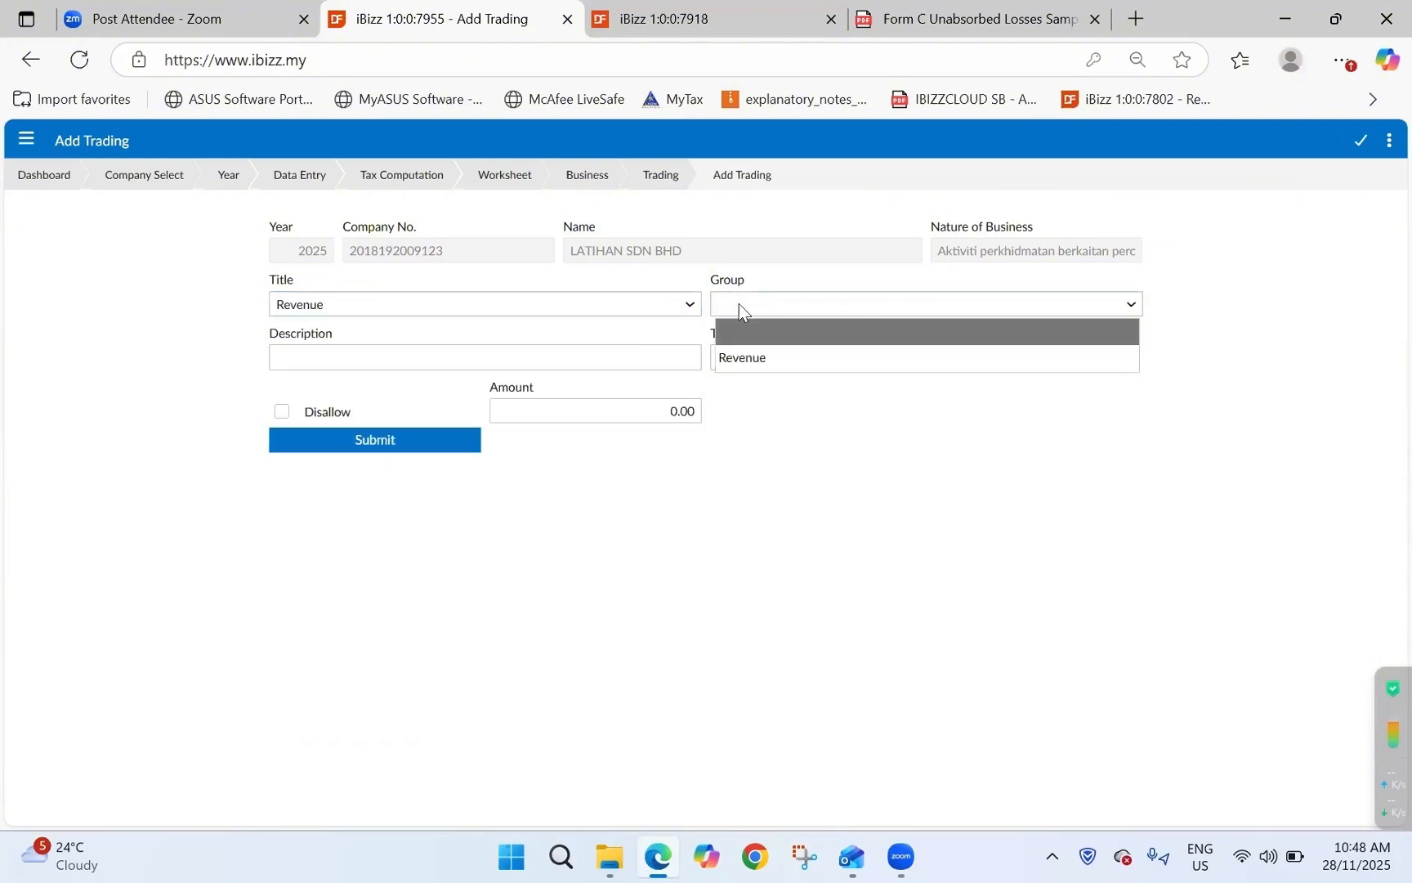
click(765, 360)
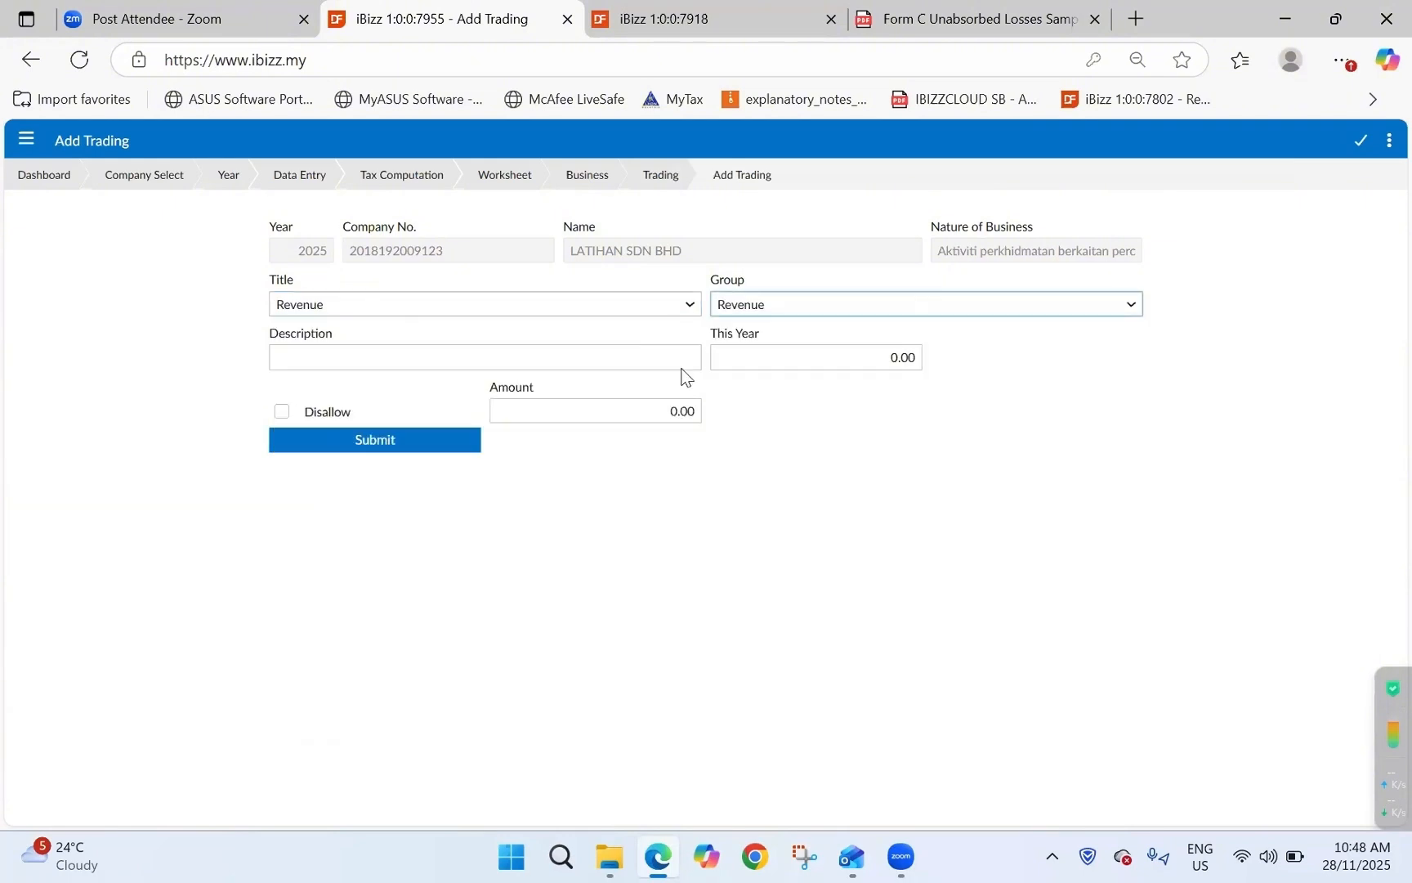
click(671, 306)
click(640, 382)
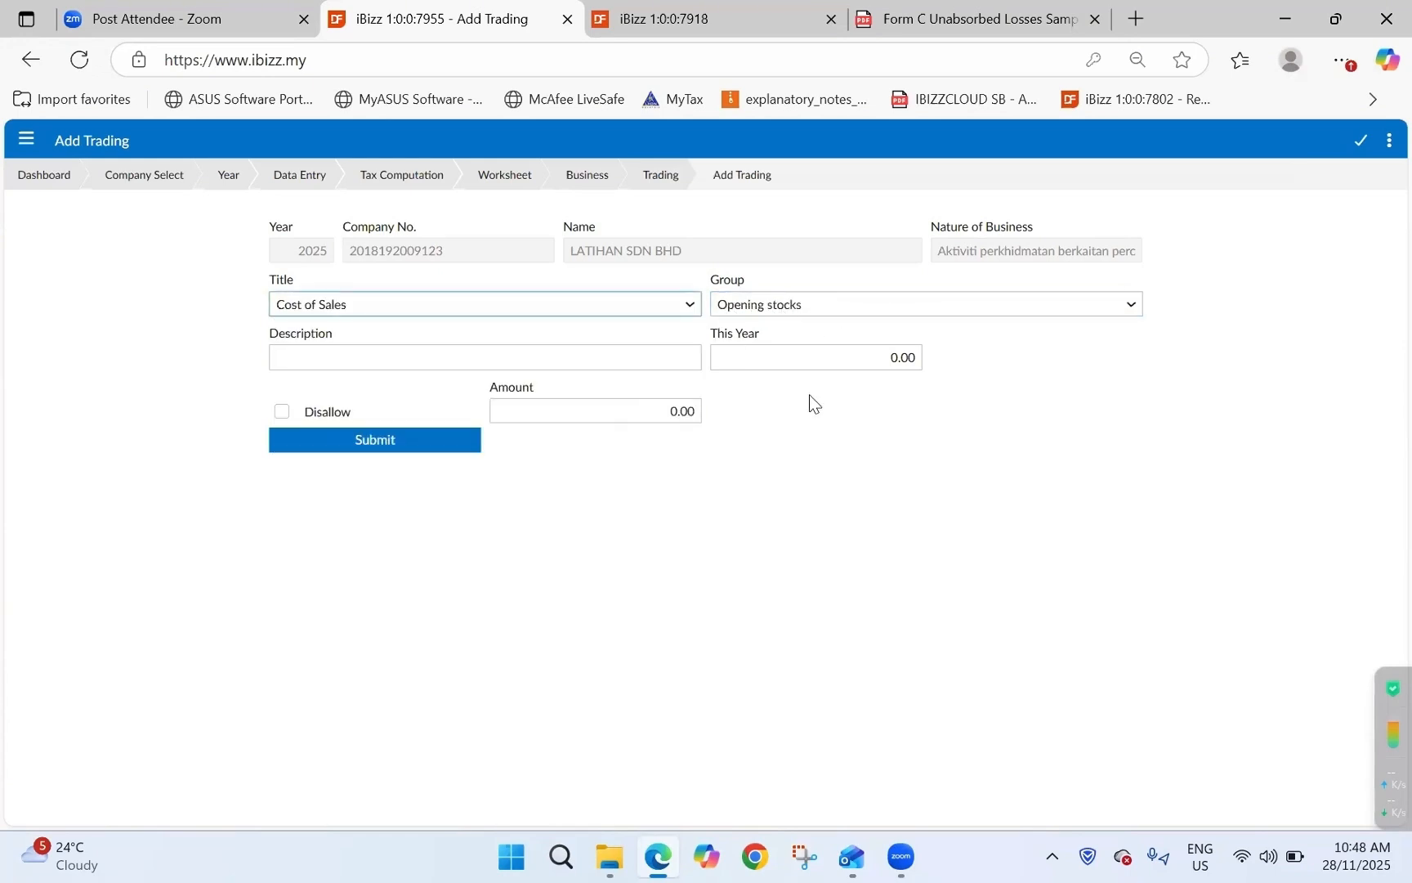
click(680, 309)
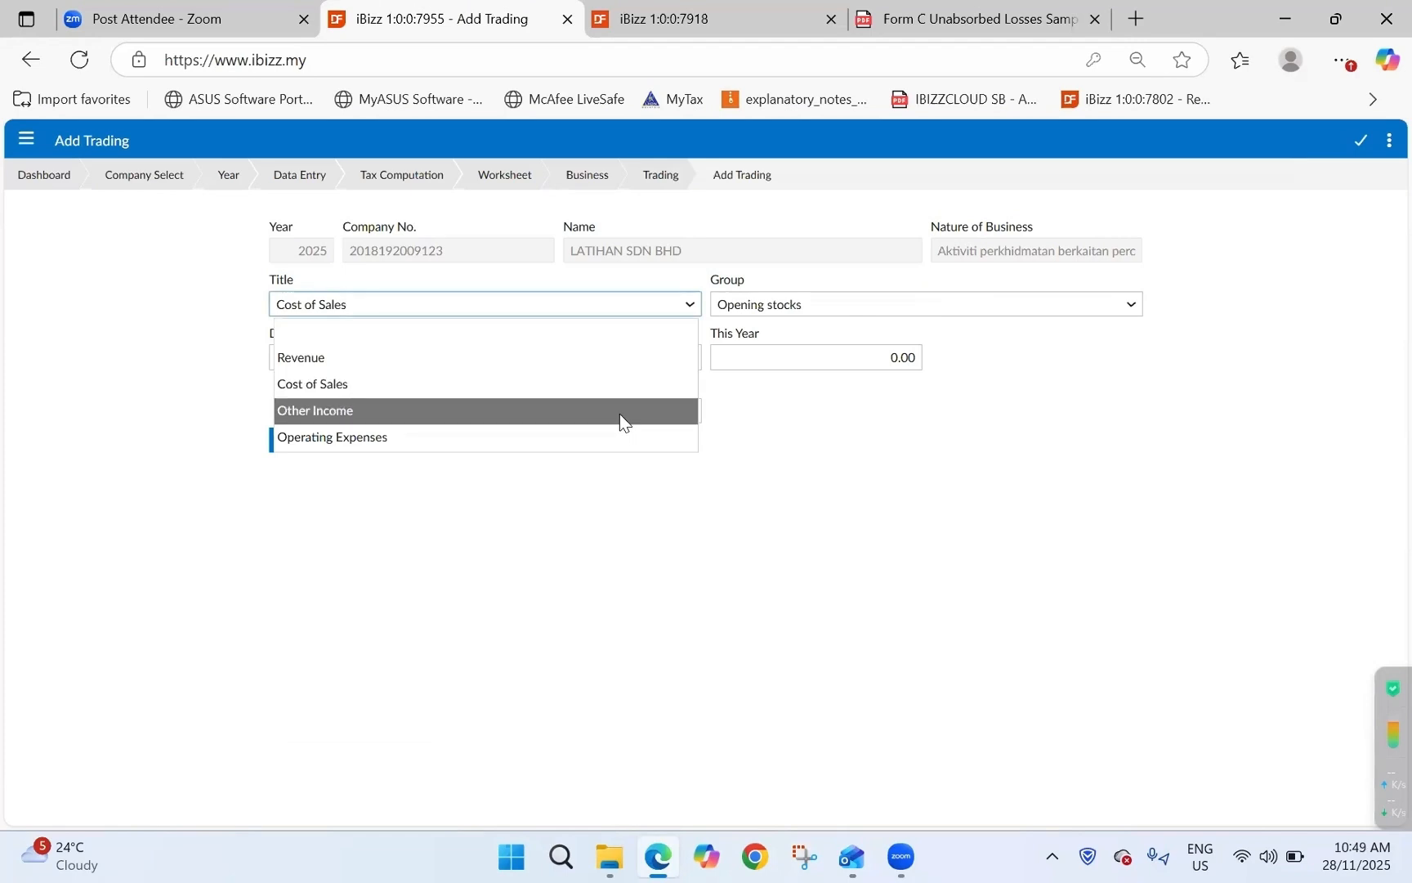
click(840, 512)
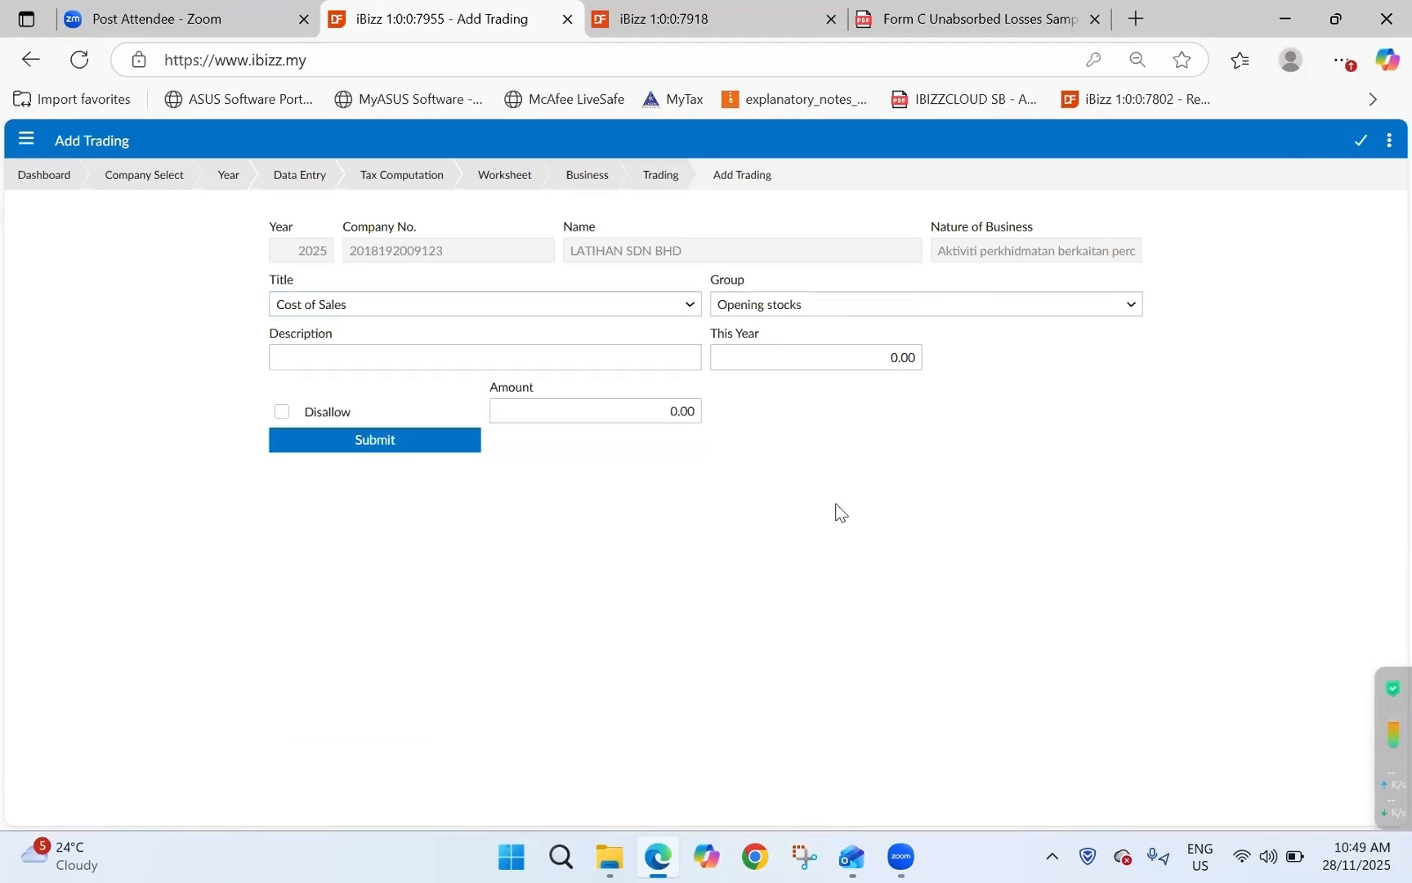
click(683, 302)
click(683, 330)
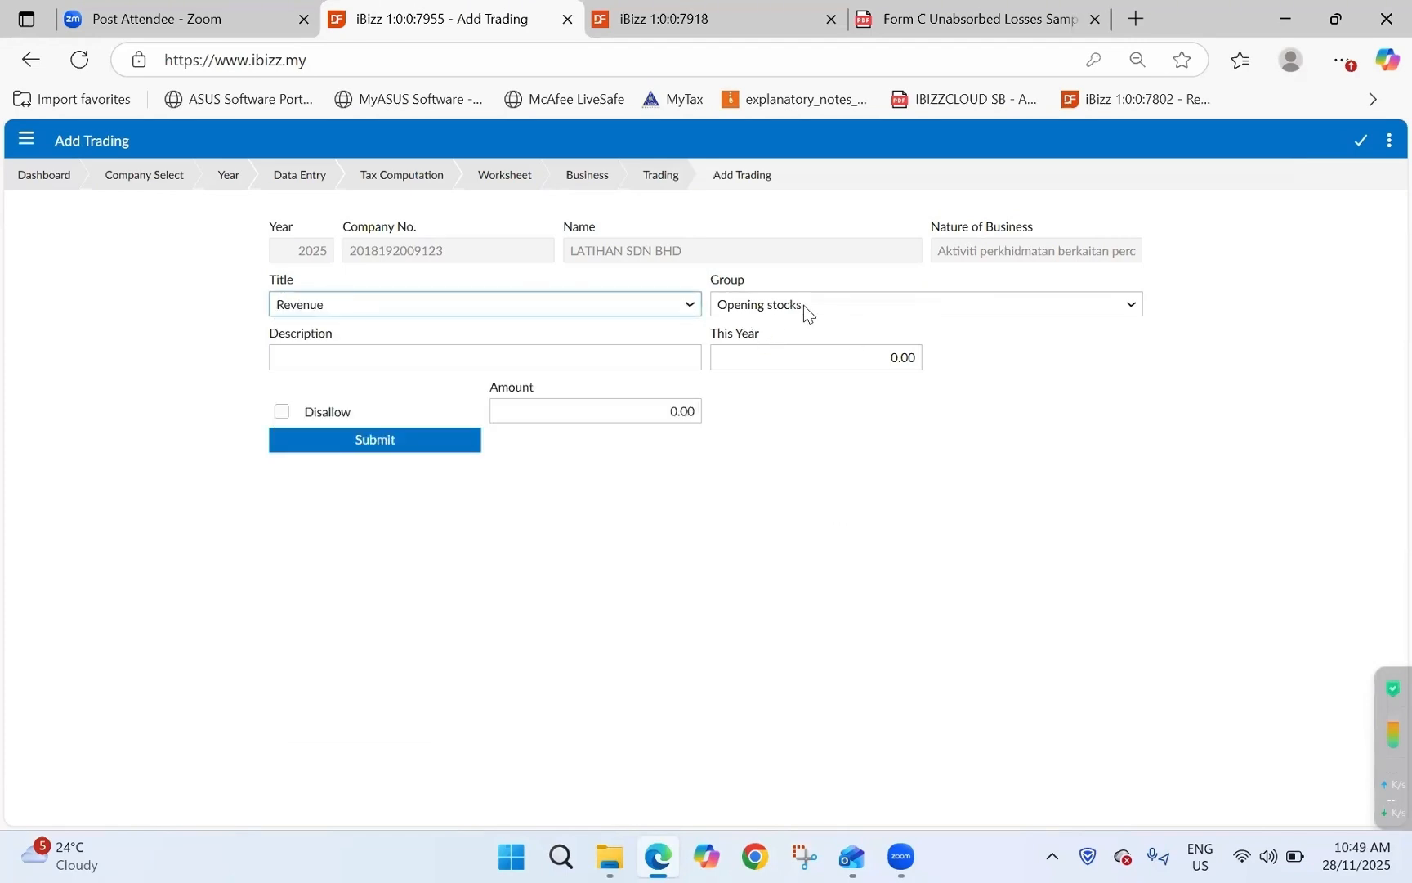
click(803, 305)
Describe the line as 'Revenue' with 500,000 this year and submit it.
click(658, 366)
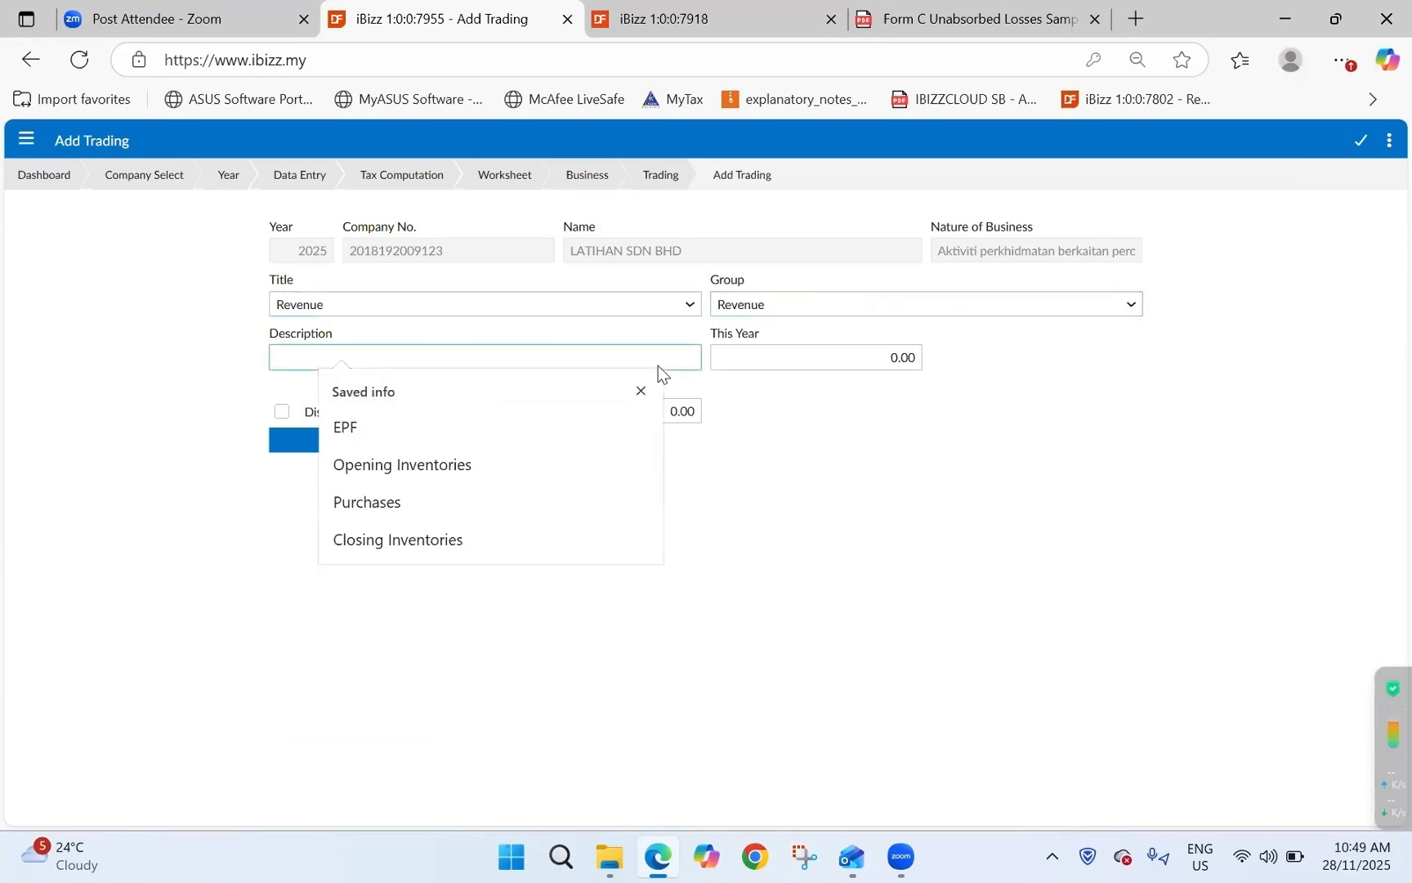
text(rEVEN)
key(BackSpace)
key(BackSpace)
key(BackSpace)
key(BackSpace)
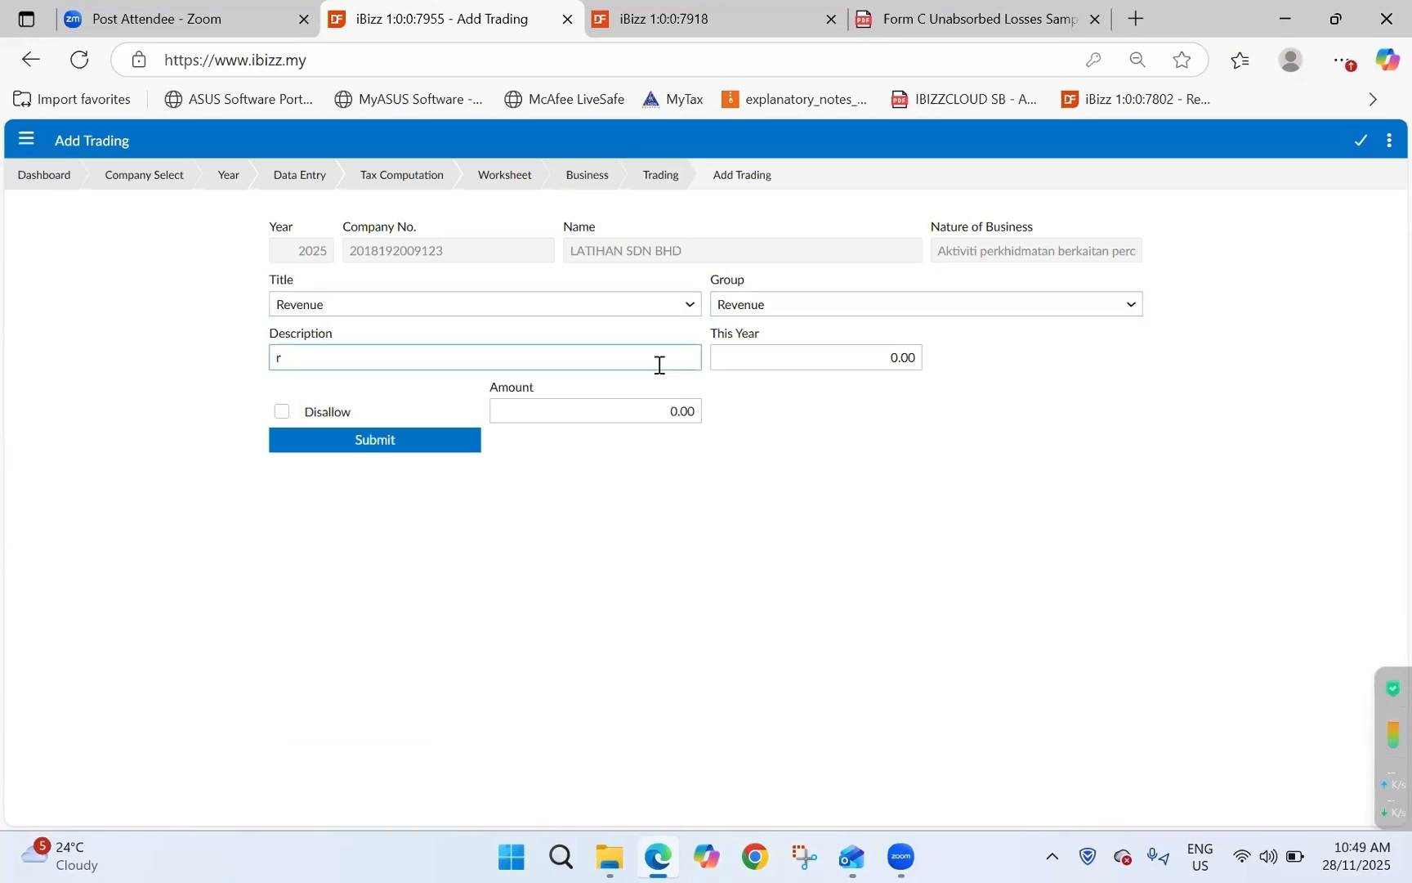
text(Revenue)
key(Tab)
text(500000)
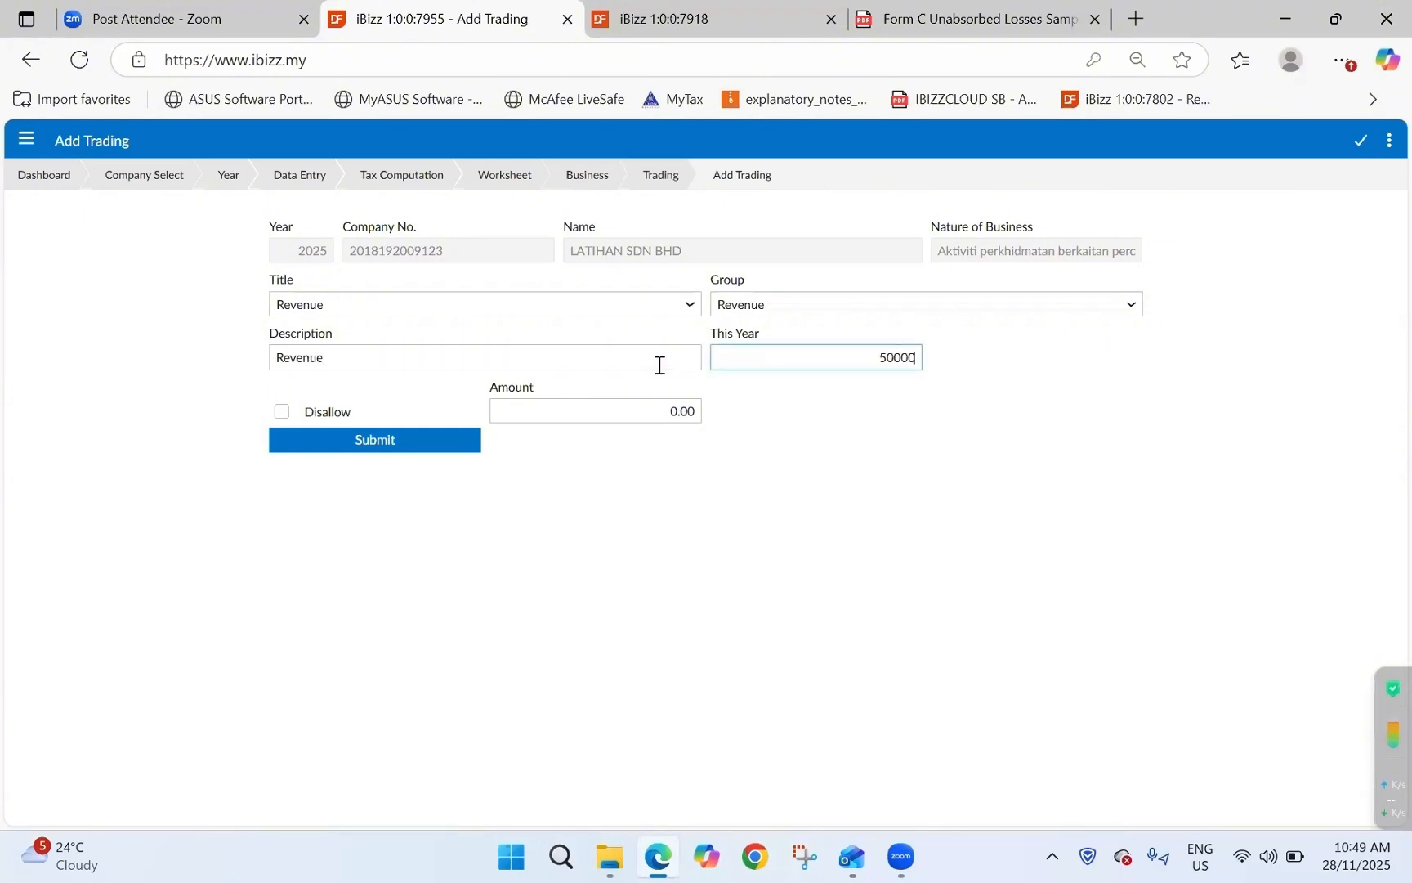
click(449, 442)
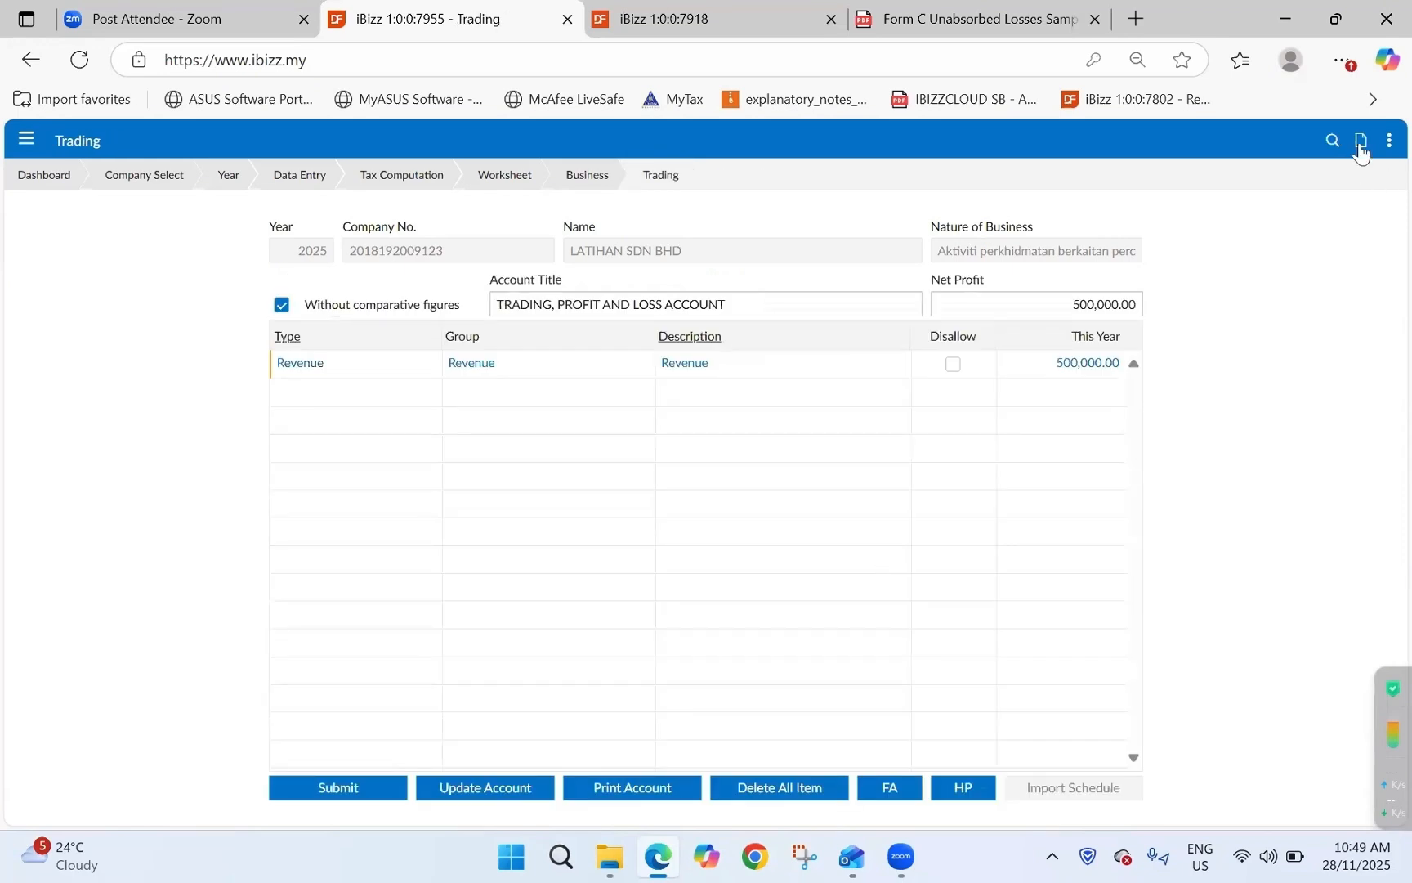
Try submitting an Opening Inventories cost-of-sales line at 30,000 and dismiss the resulting error.
click(1360, 141)
click(420, 305)
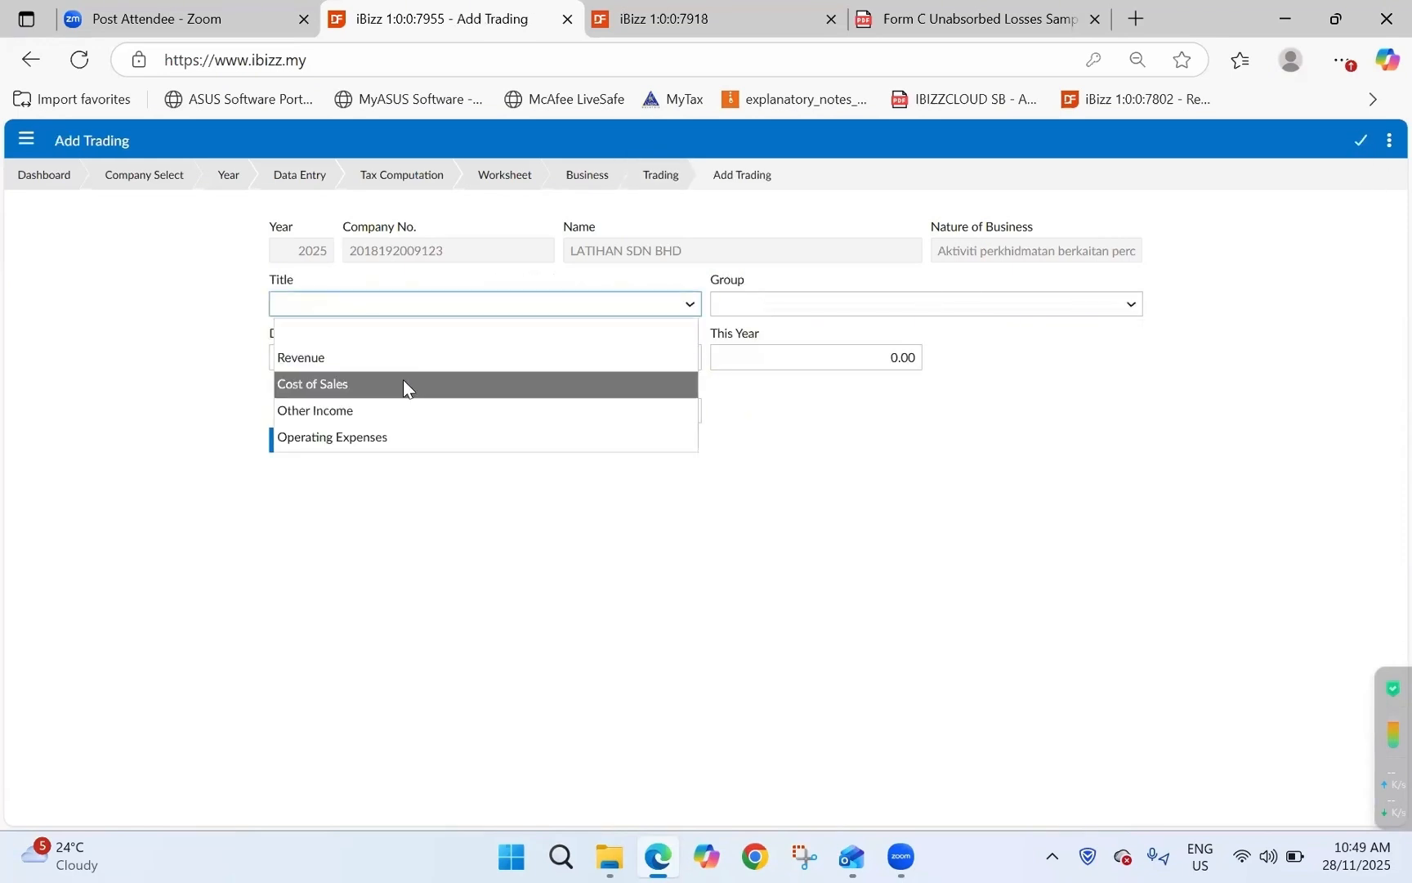
click(403, 379)
click(765, 304)
key(Return)
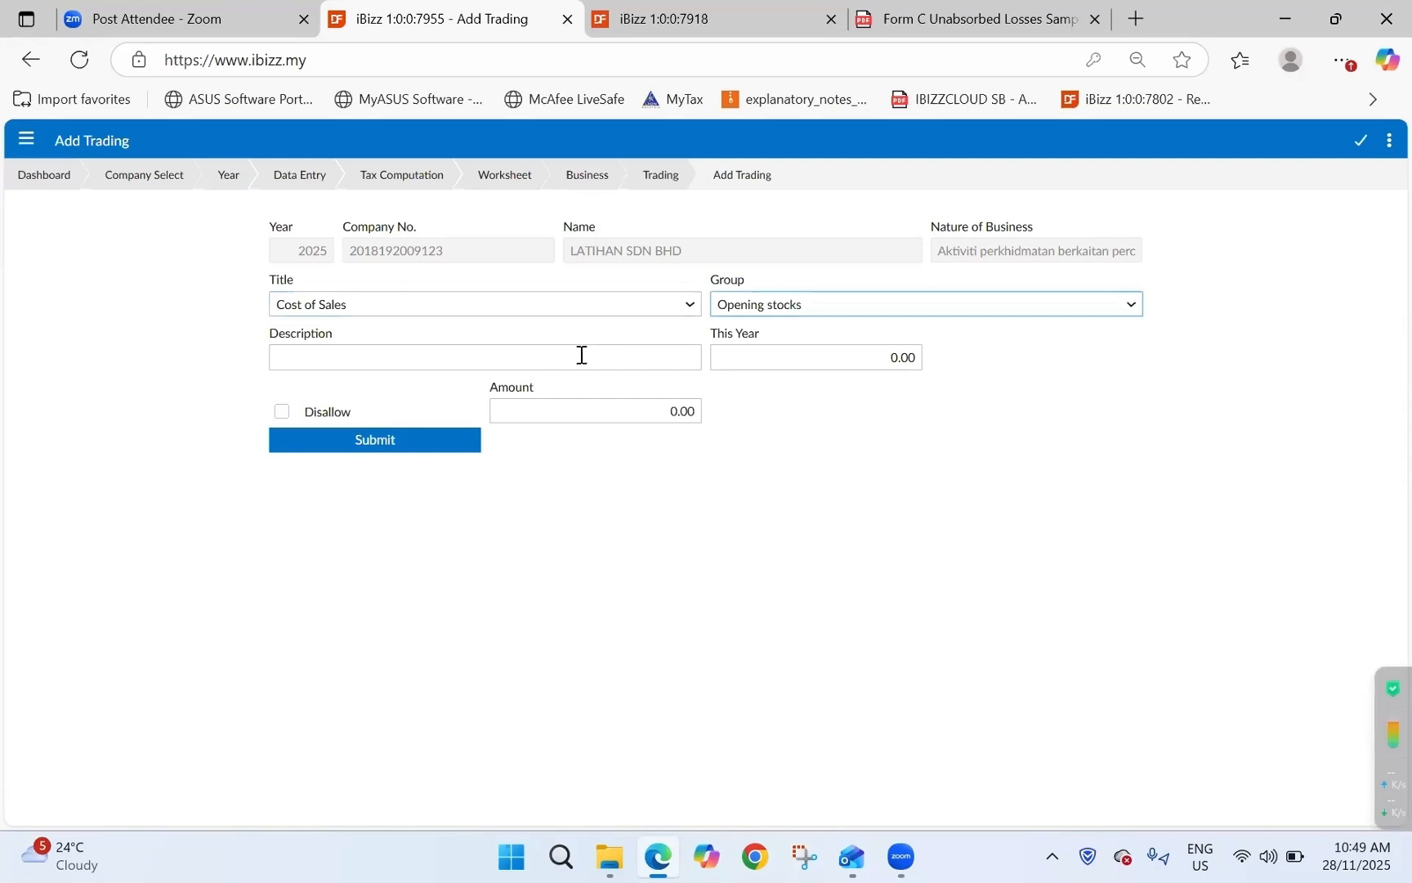
click(579, 356)
click(519, 463)
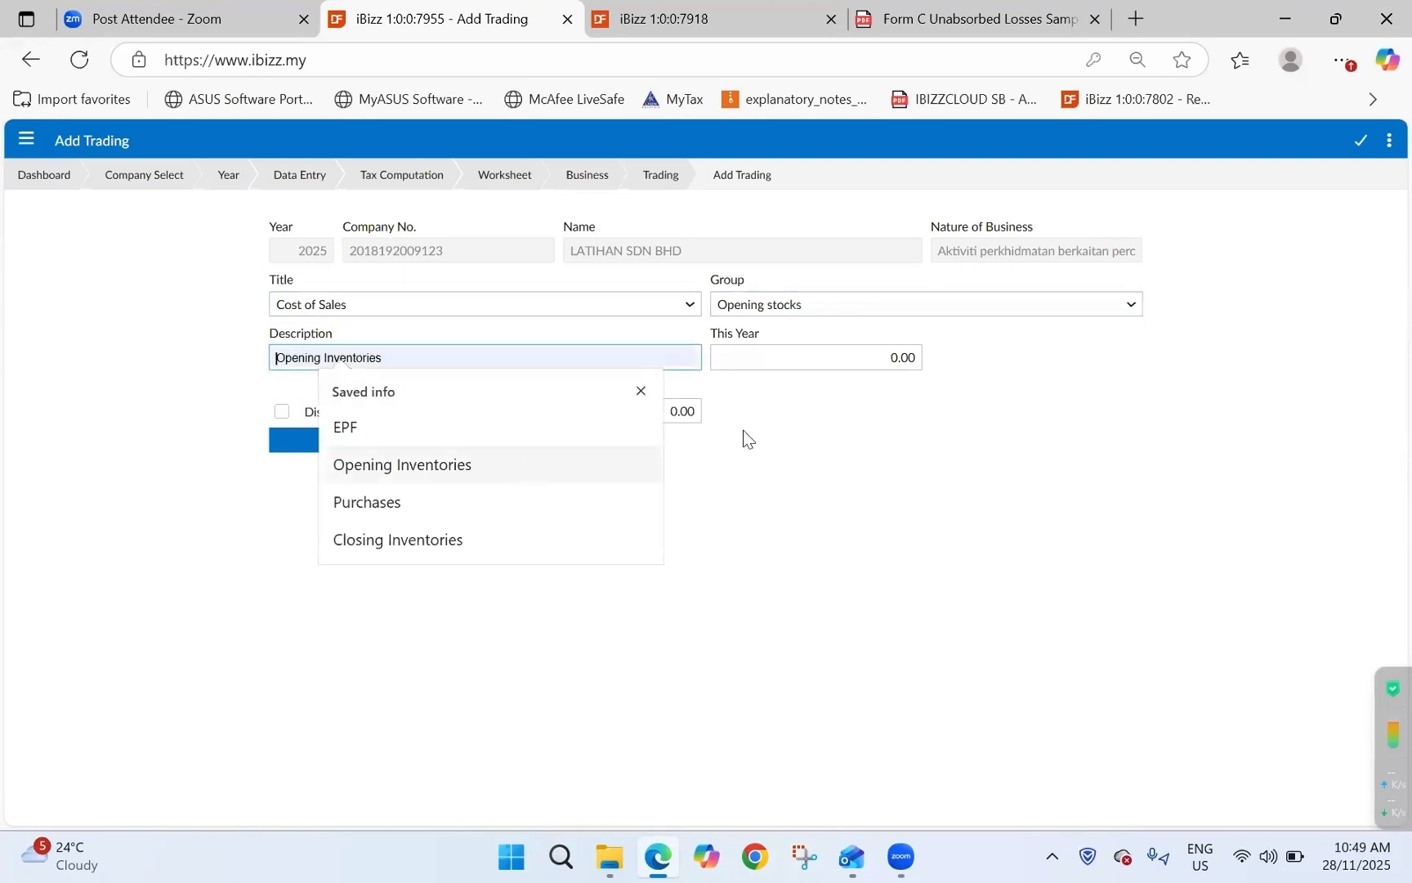
key(Tab)
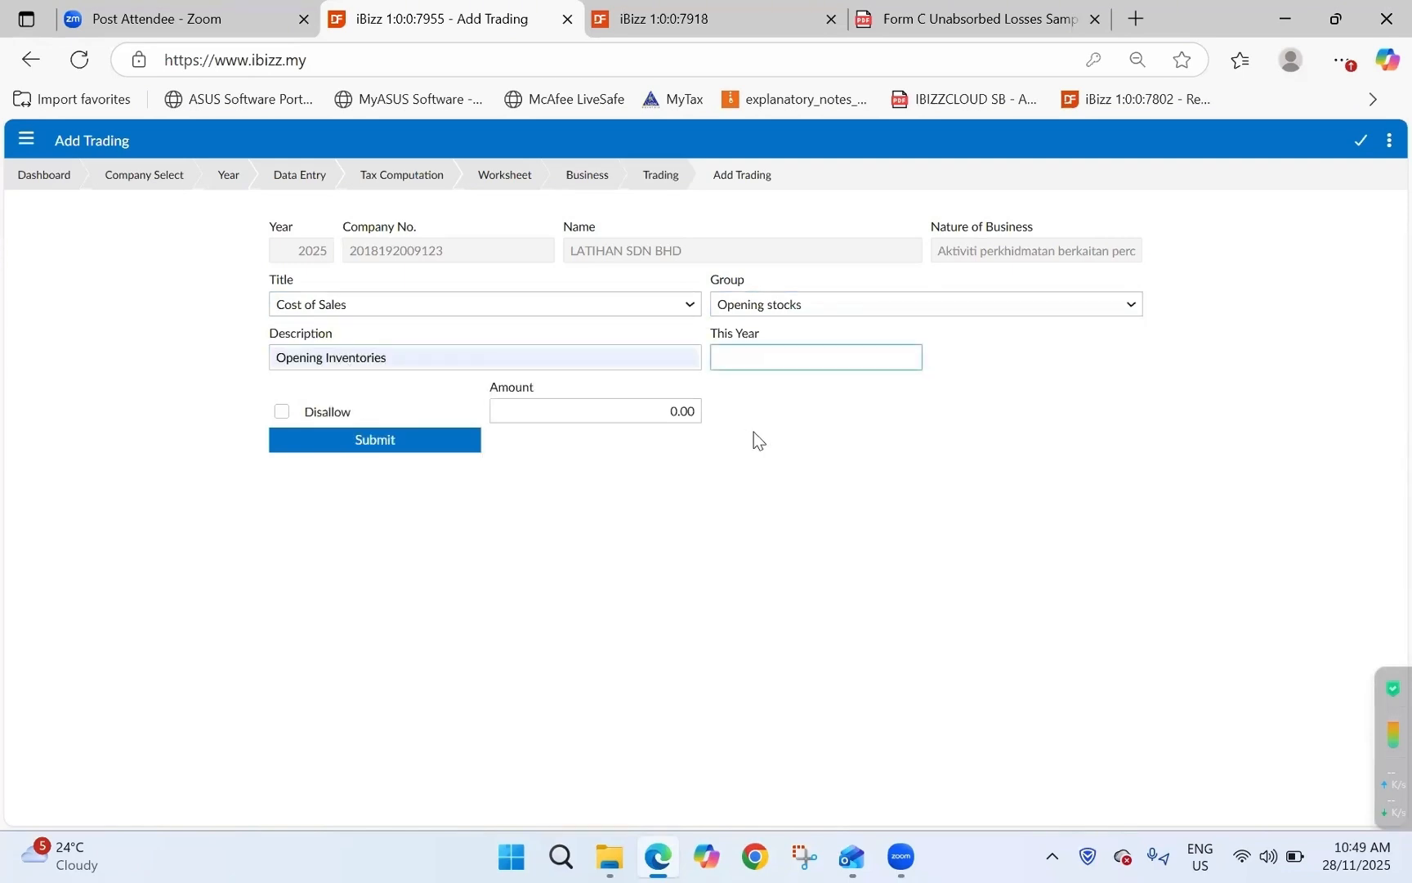
text(30000)
click(434, 443)
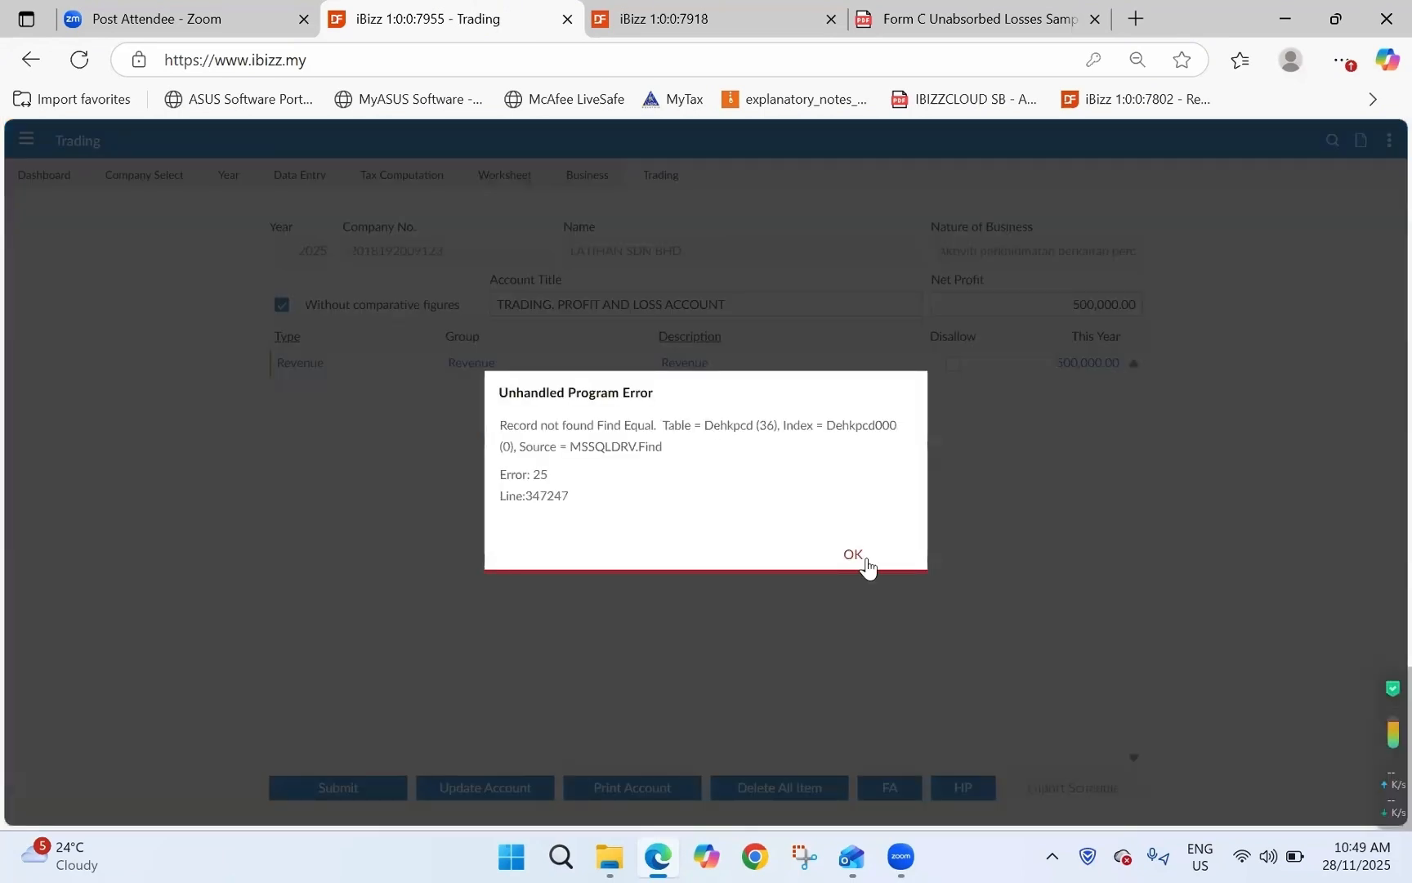
click(864, 564)
Add a Cost of Sales line, Opening stocks group, Opening Inventories at 192,387.
click(1330, 145)
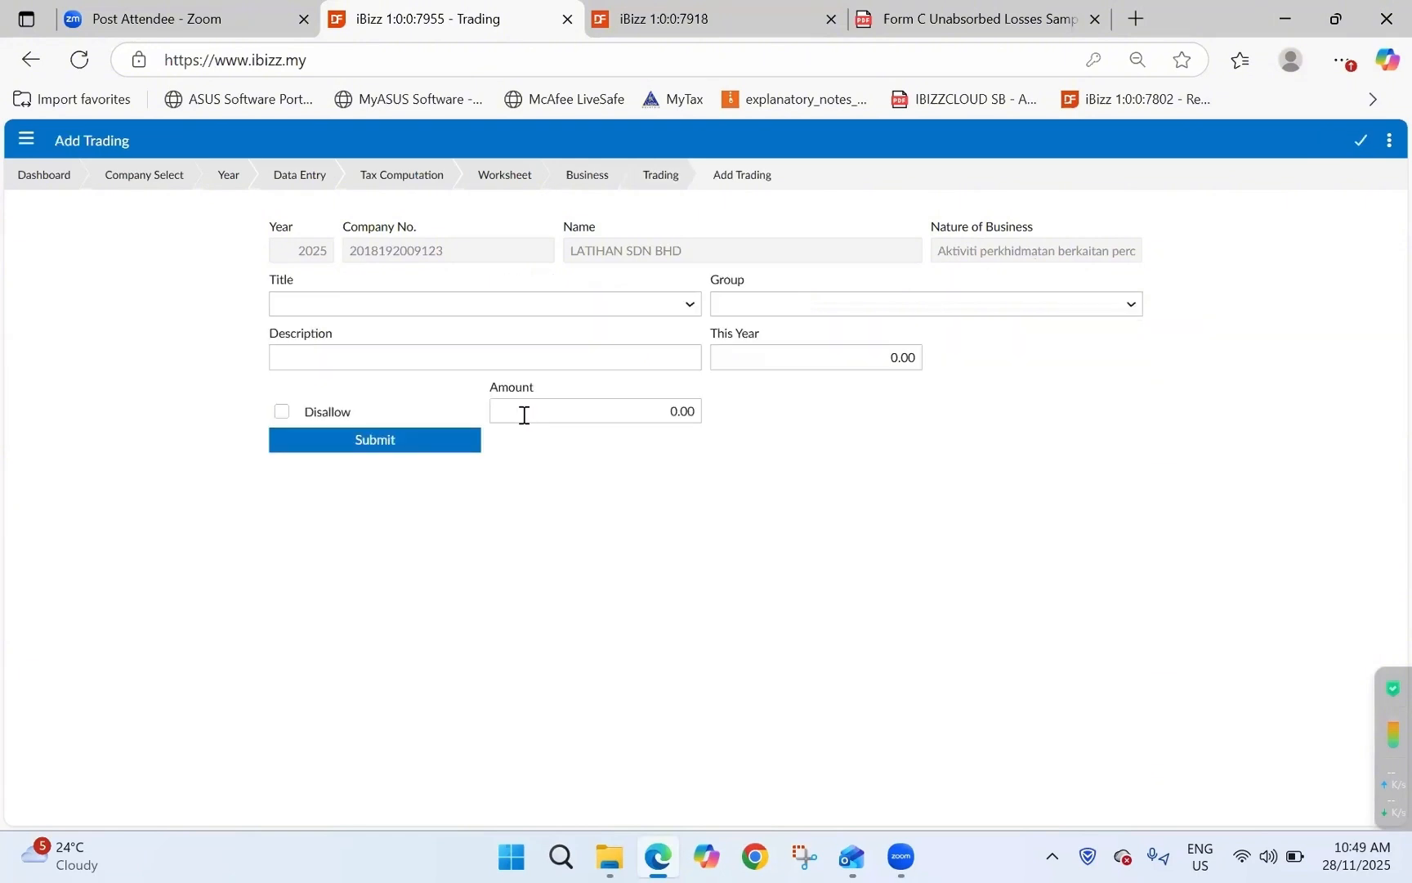
click(586, 302)
click(558, 384)
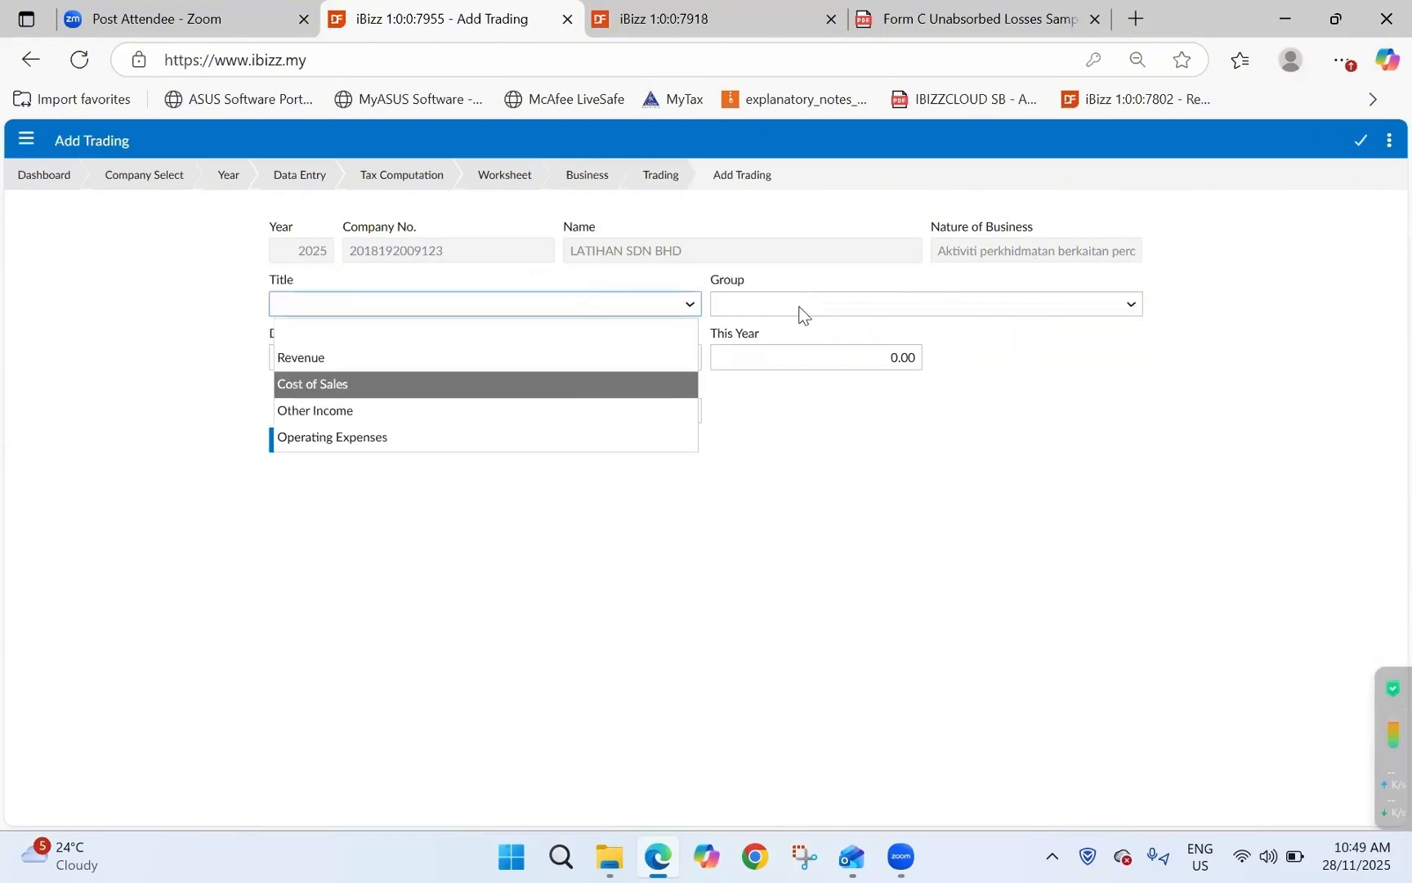
click(803, 304)
click(800, 360)
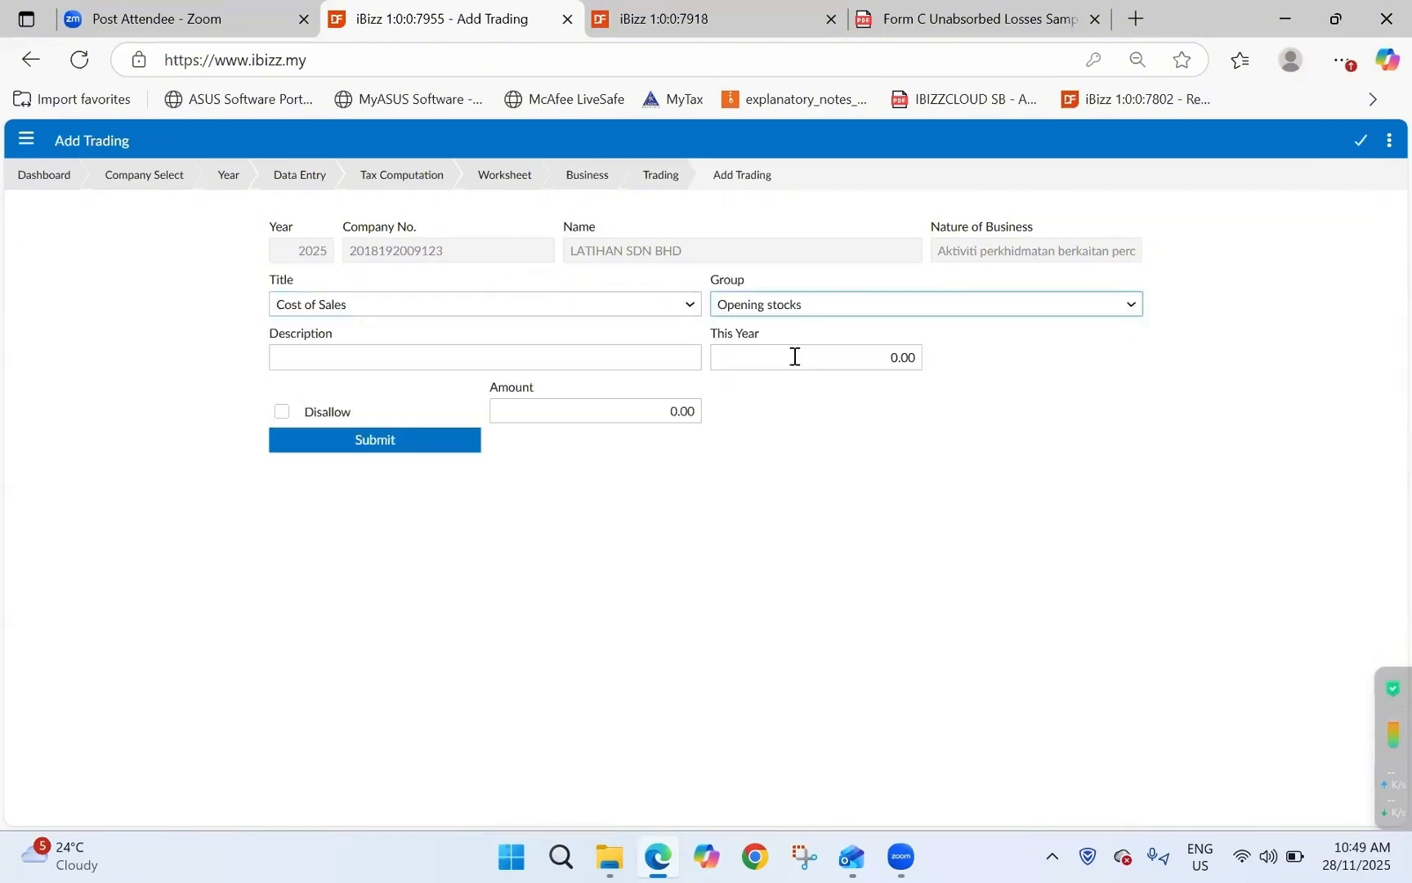
click(352, 355)
click(438, 483)
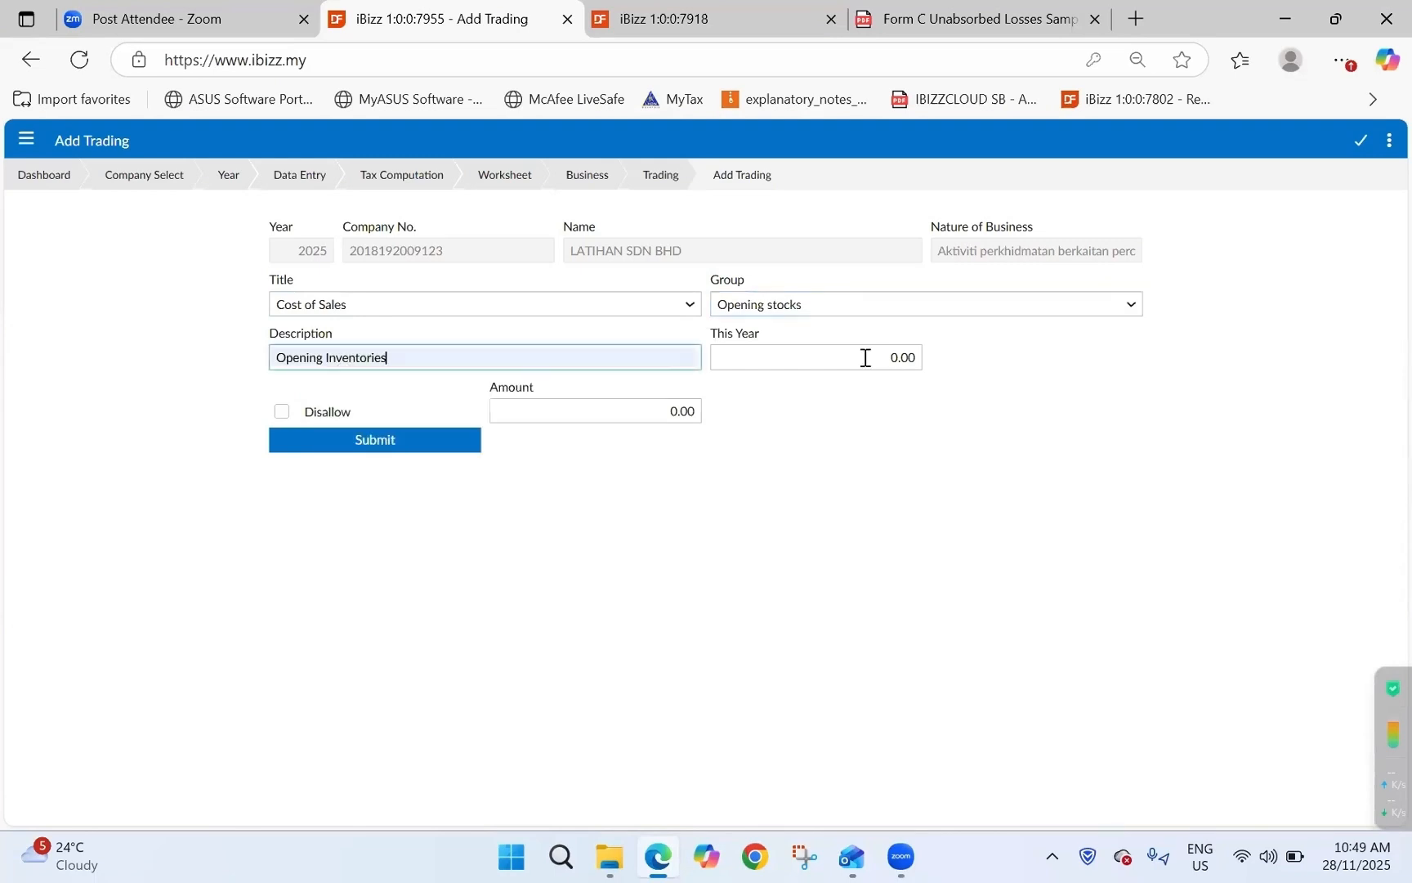
click(896, 359)
text(1)
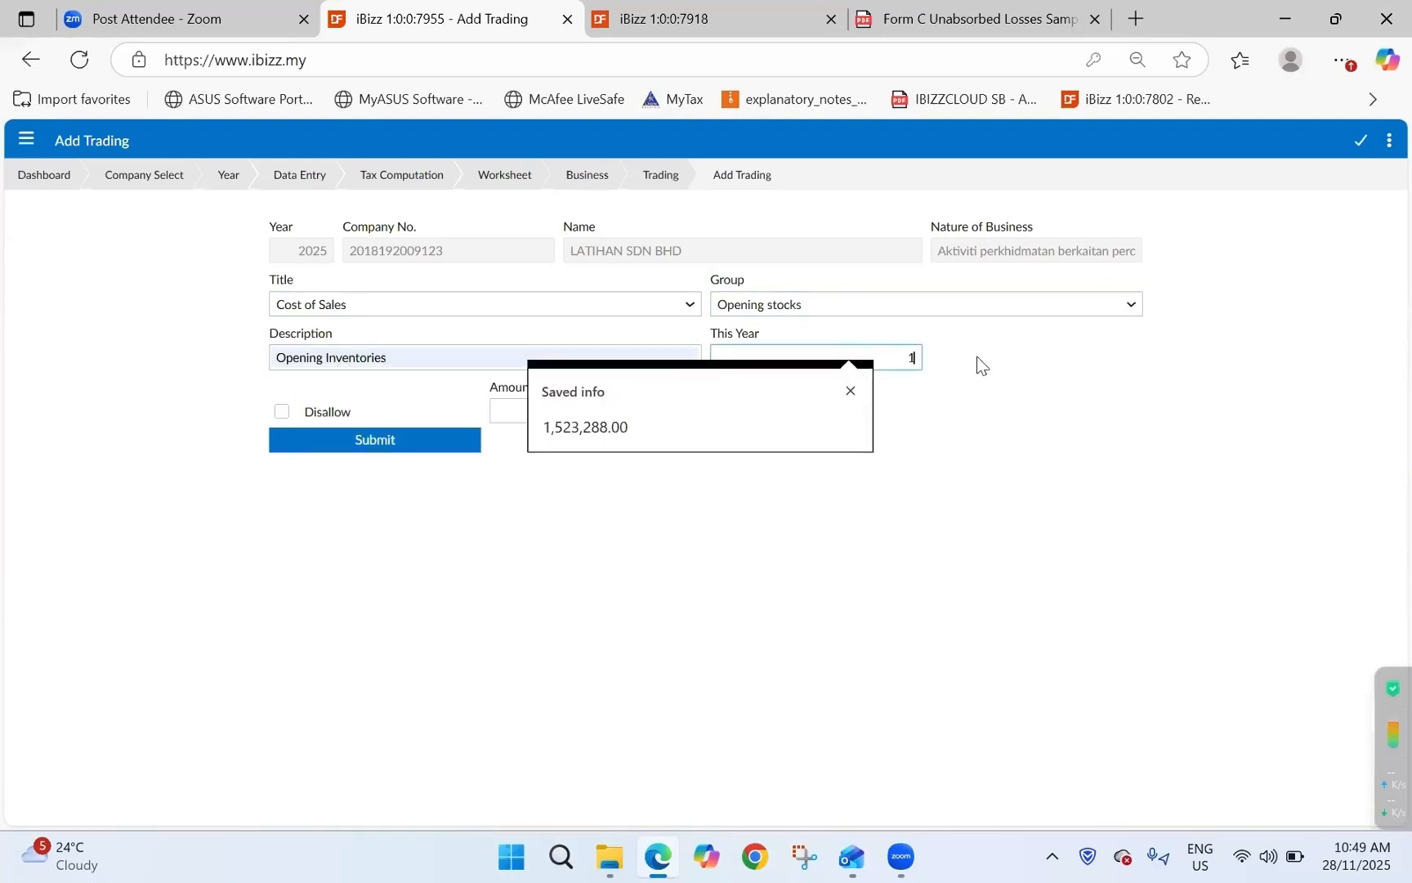
text(92)
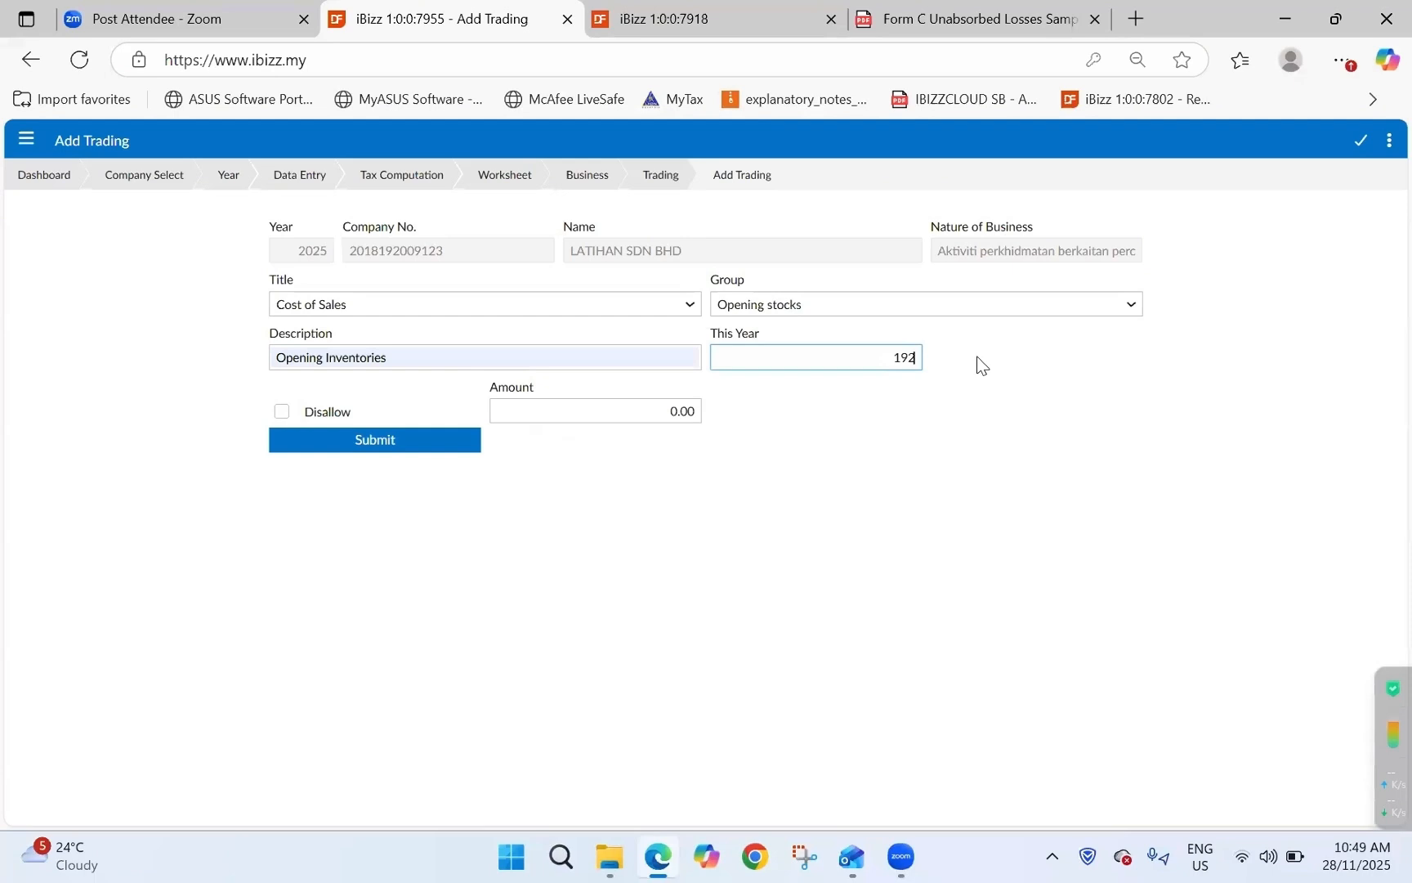
text(,387)
key(Tab)
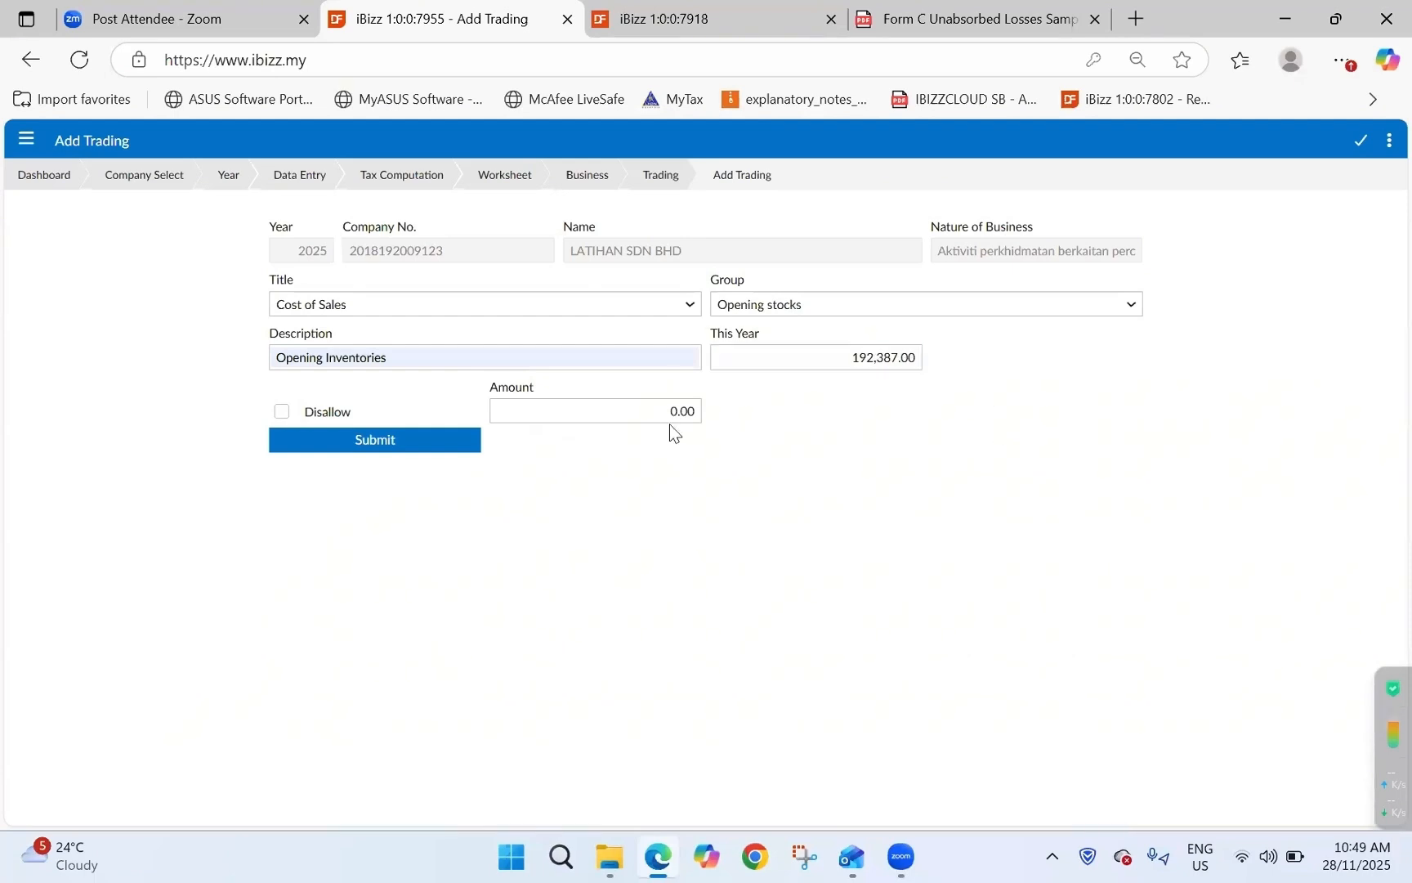
click(428, 440)
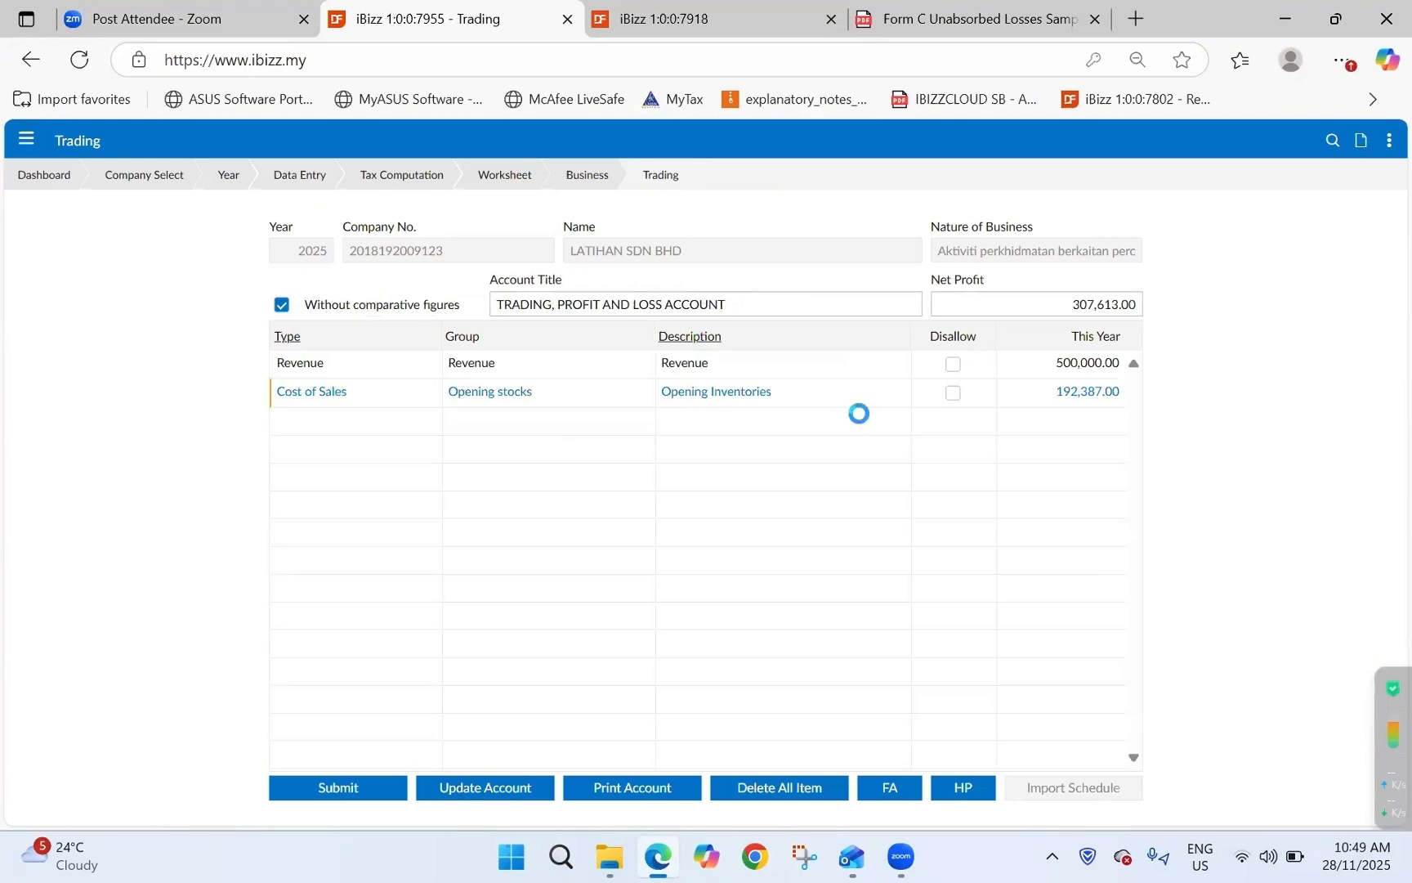
Add a Cost of Sales line for Purchases under the Purchases group at 38,800.
click(540, 381)
click(782, 307)
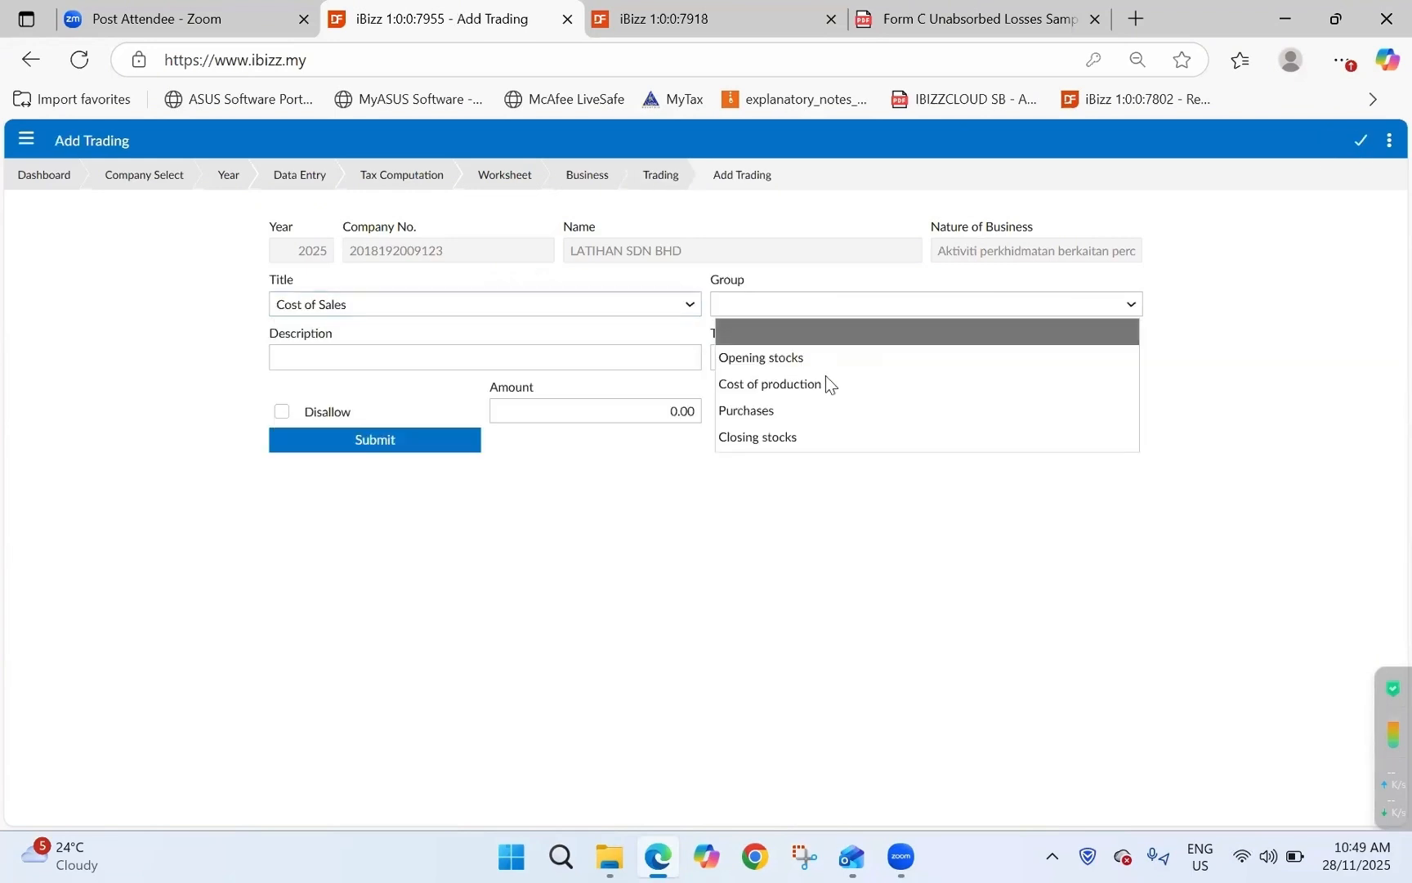
click(829, 411)
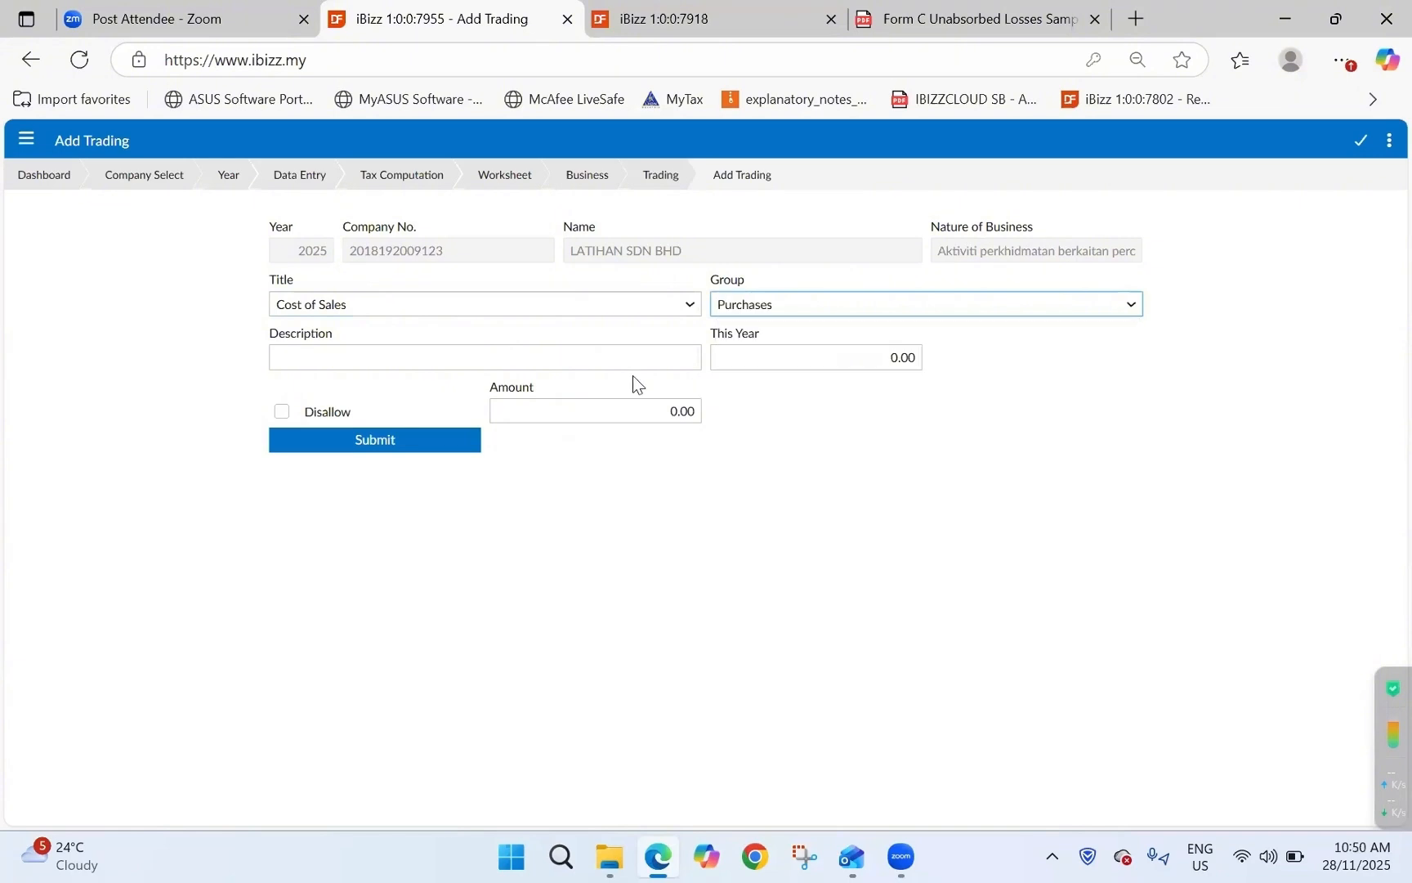
click(631, 365)
click(577, 501)
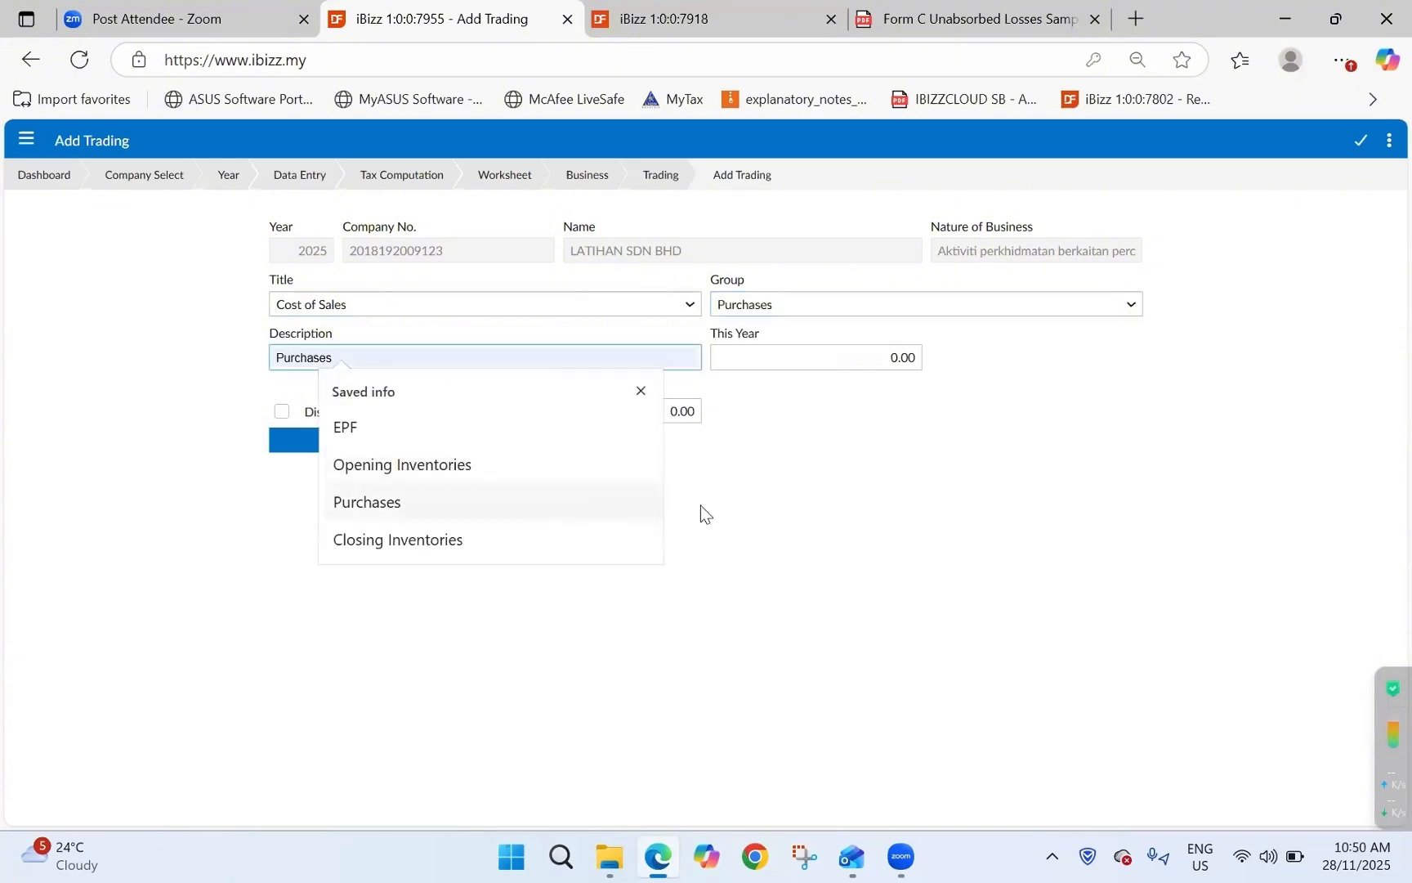
key(Tab)
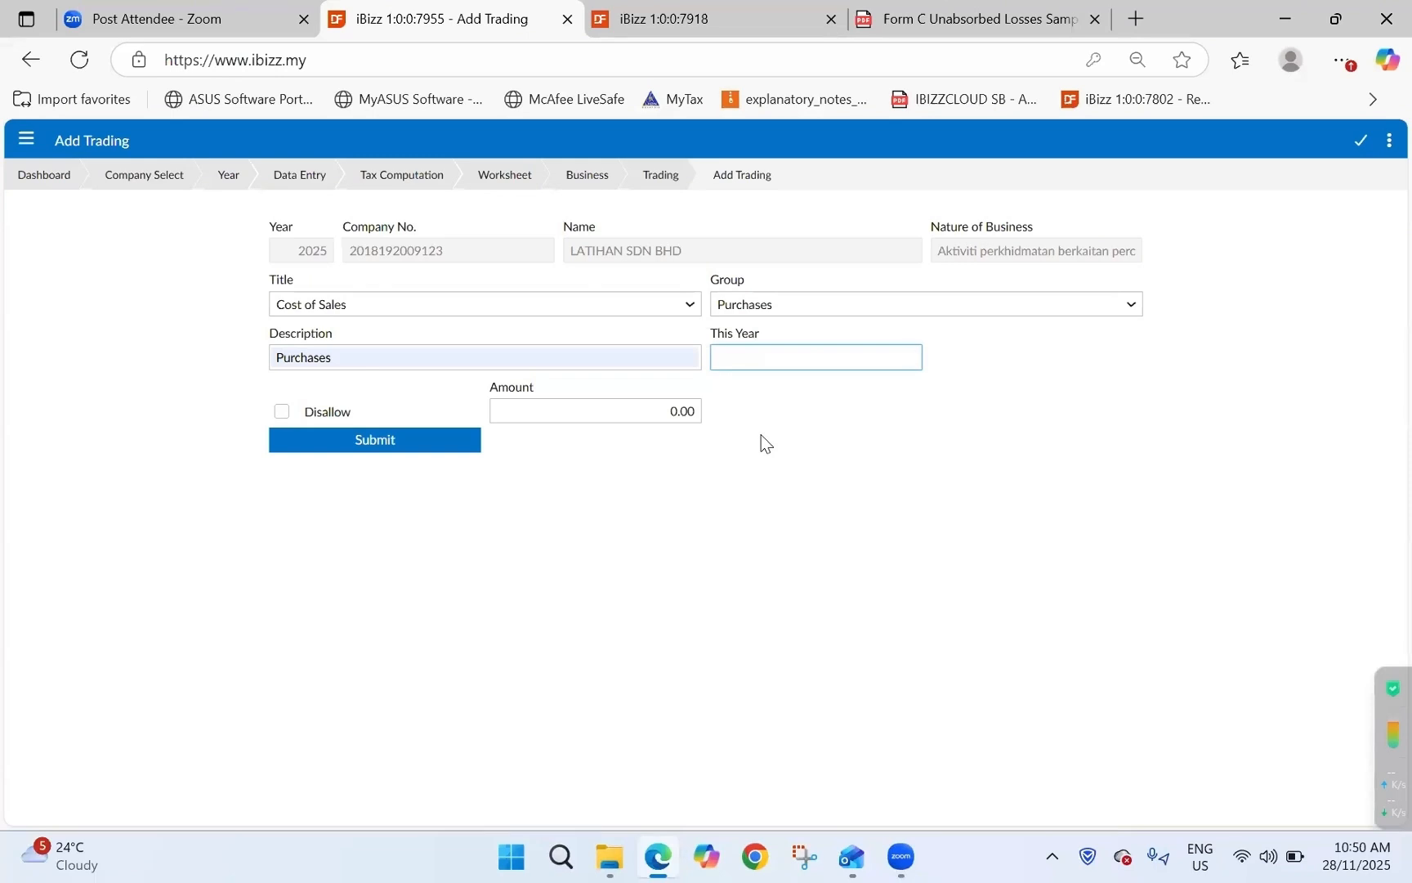
text(38,8)
text(00)
click(452, 440)
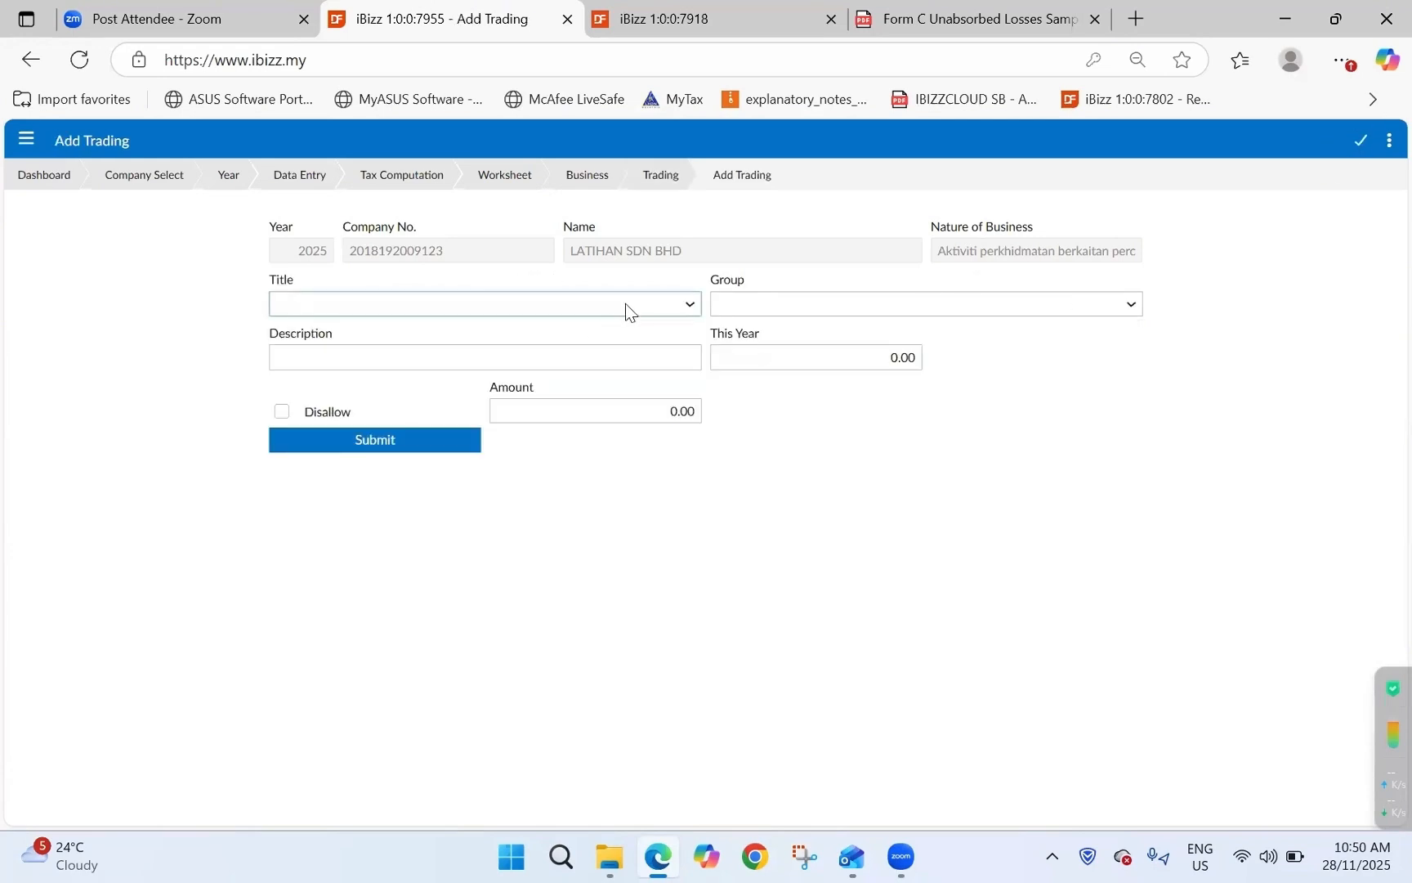
Add a Cost of Sales line for Closing Inventories under Closing stocks at 20,000.
click(625, 304)
click(602, 378)
click(854, 302)
click(758, 438)
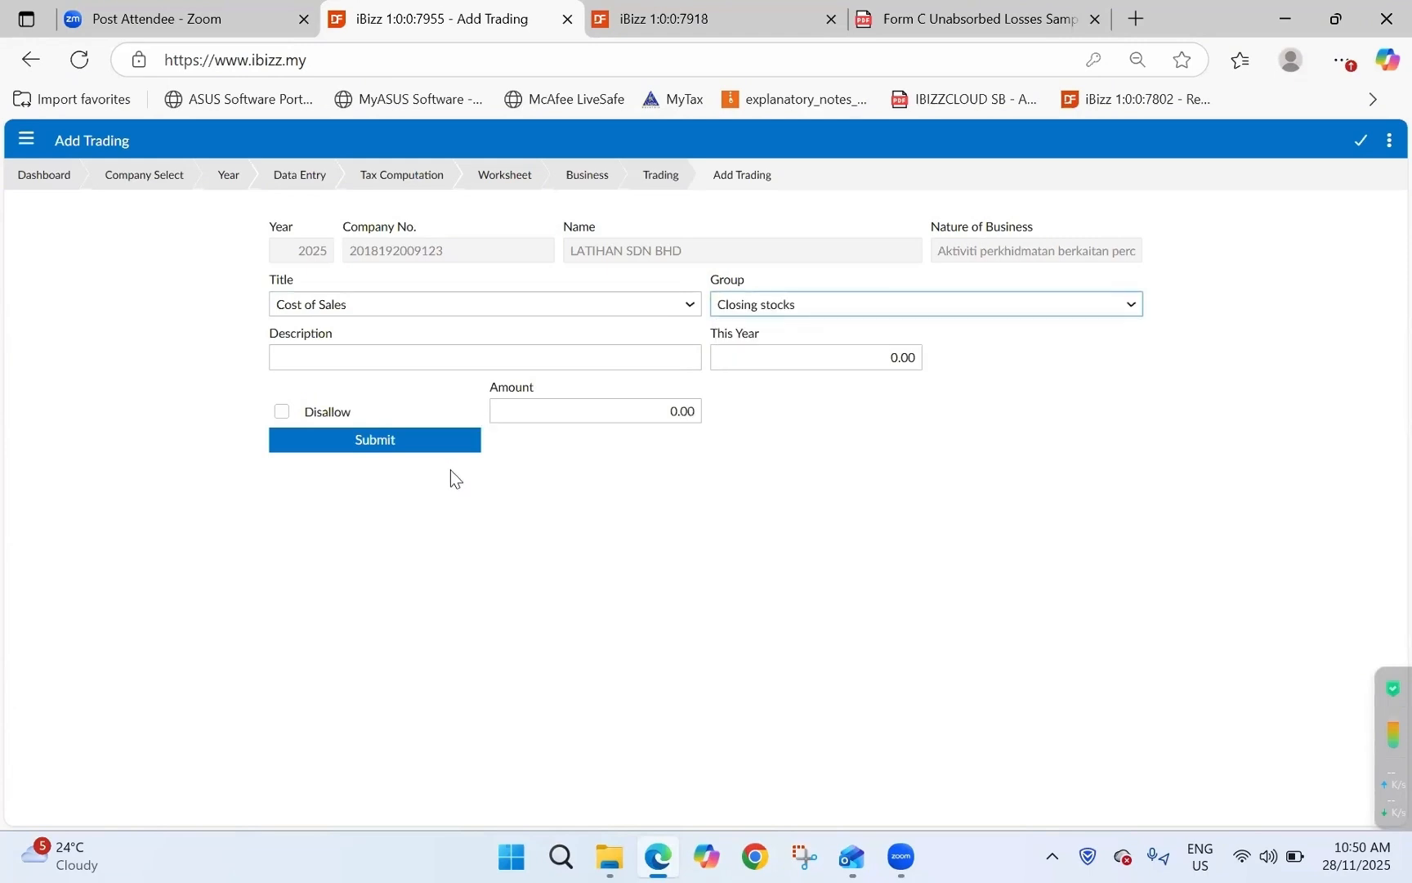
click(507, 357)
click(462, 539)
click(850, 357)
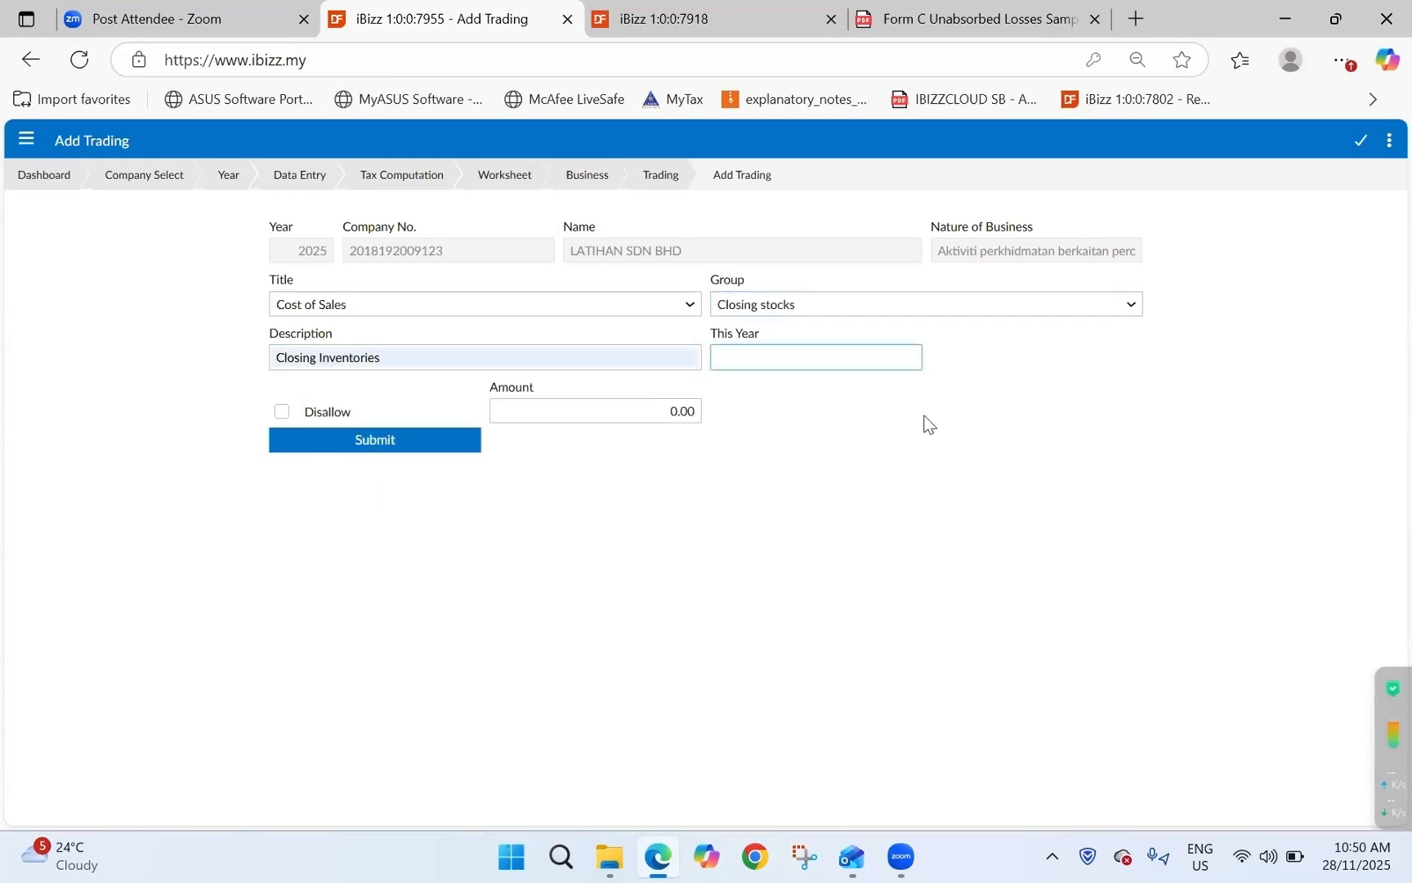
text(20000)
click(875, 417)
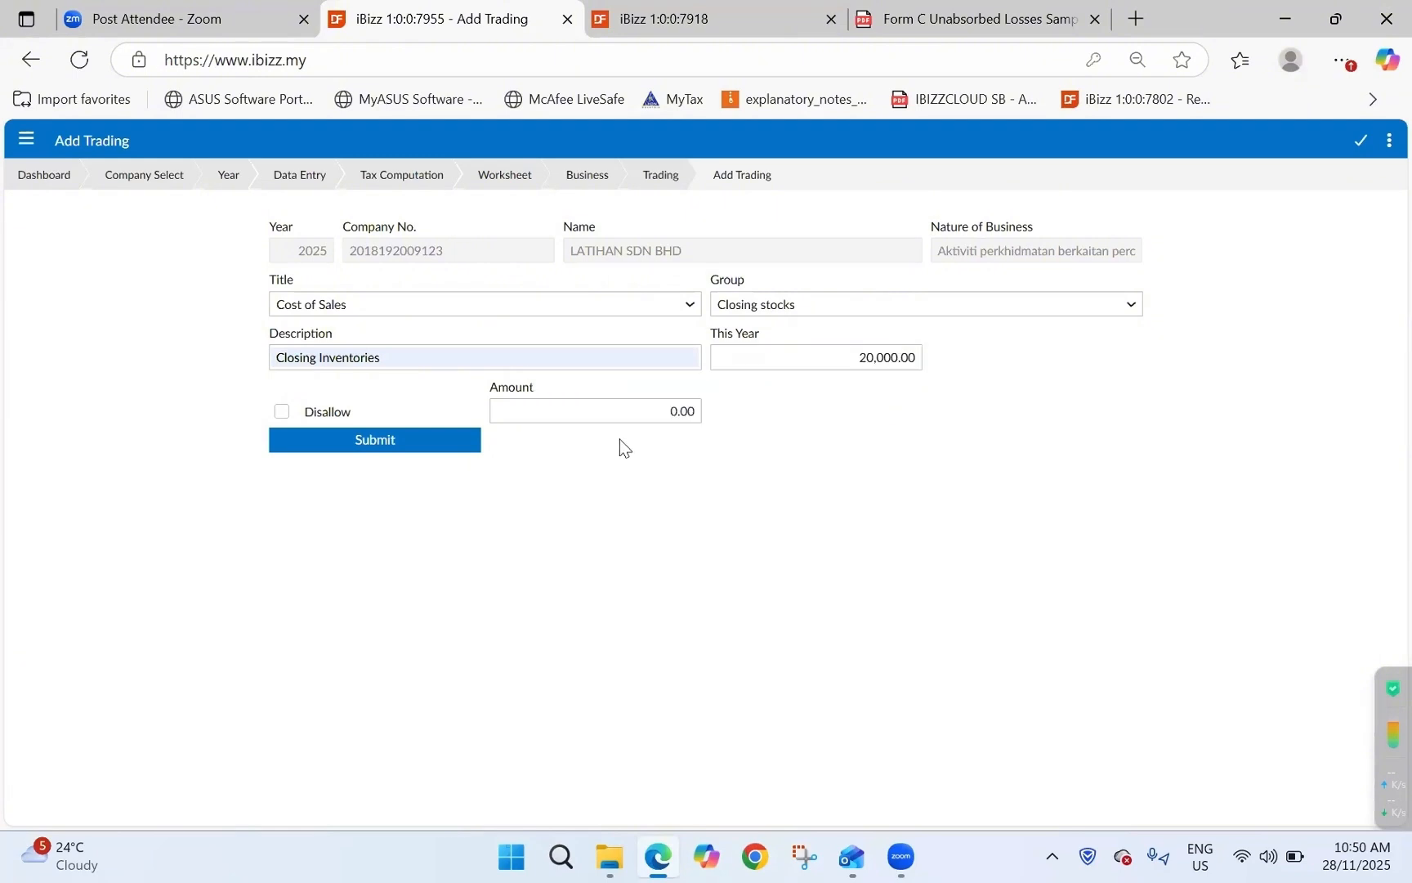
click(438, 448)
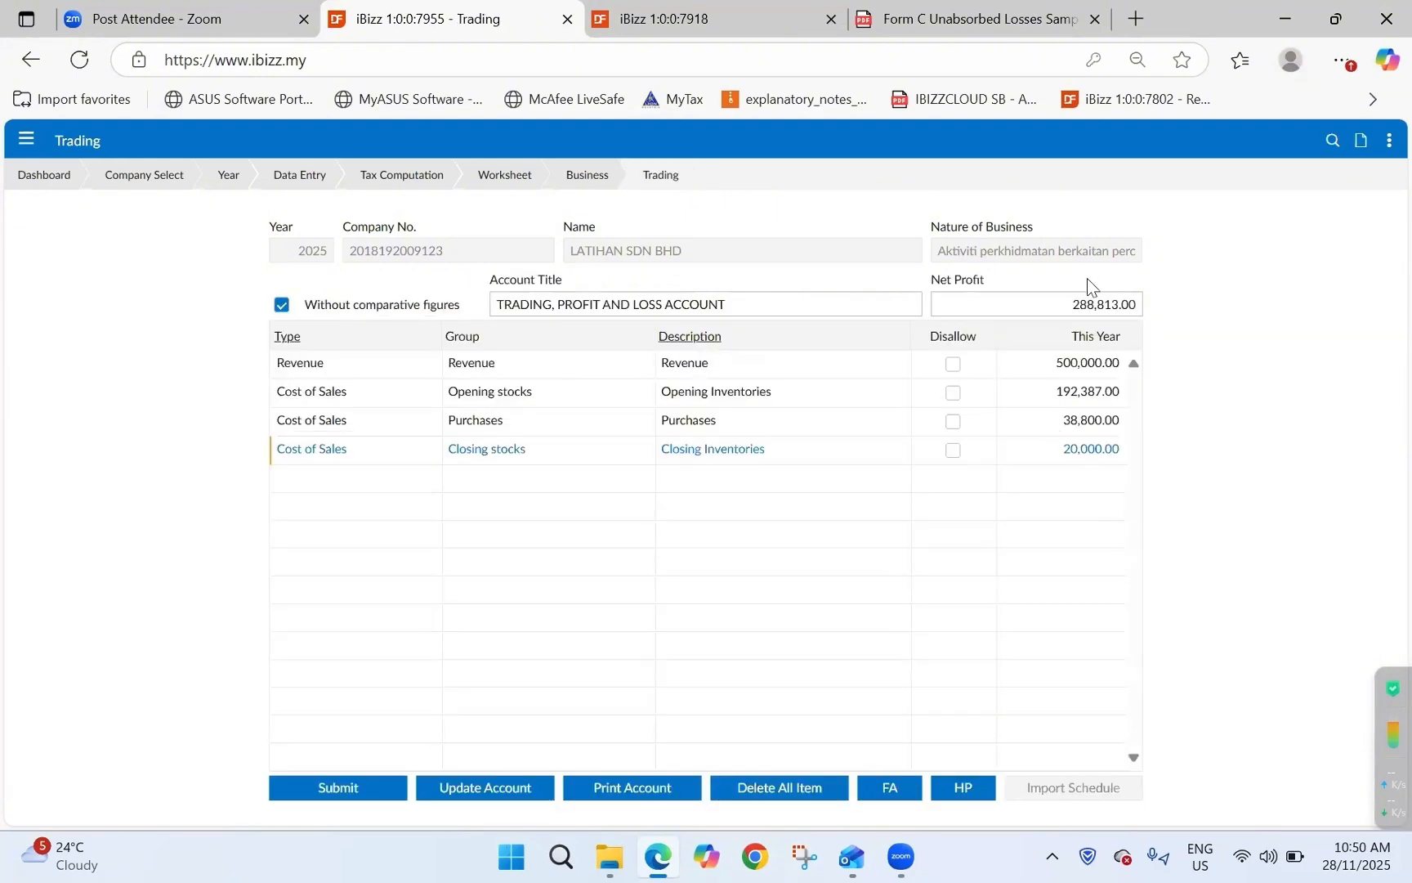
click(1361, 141)
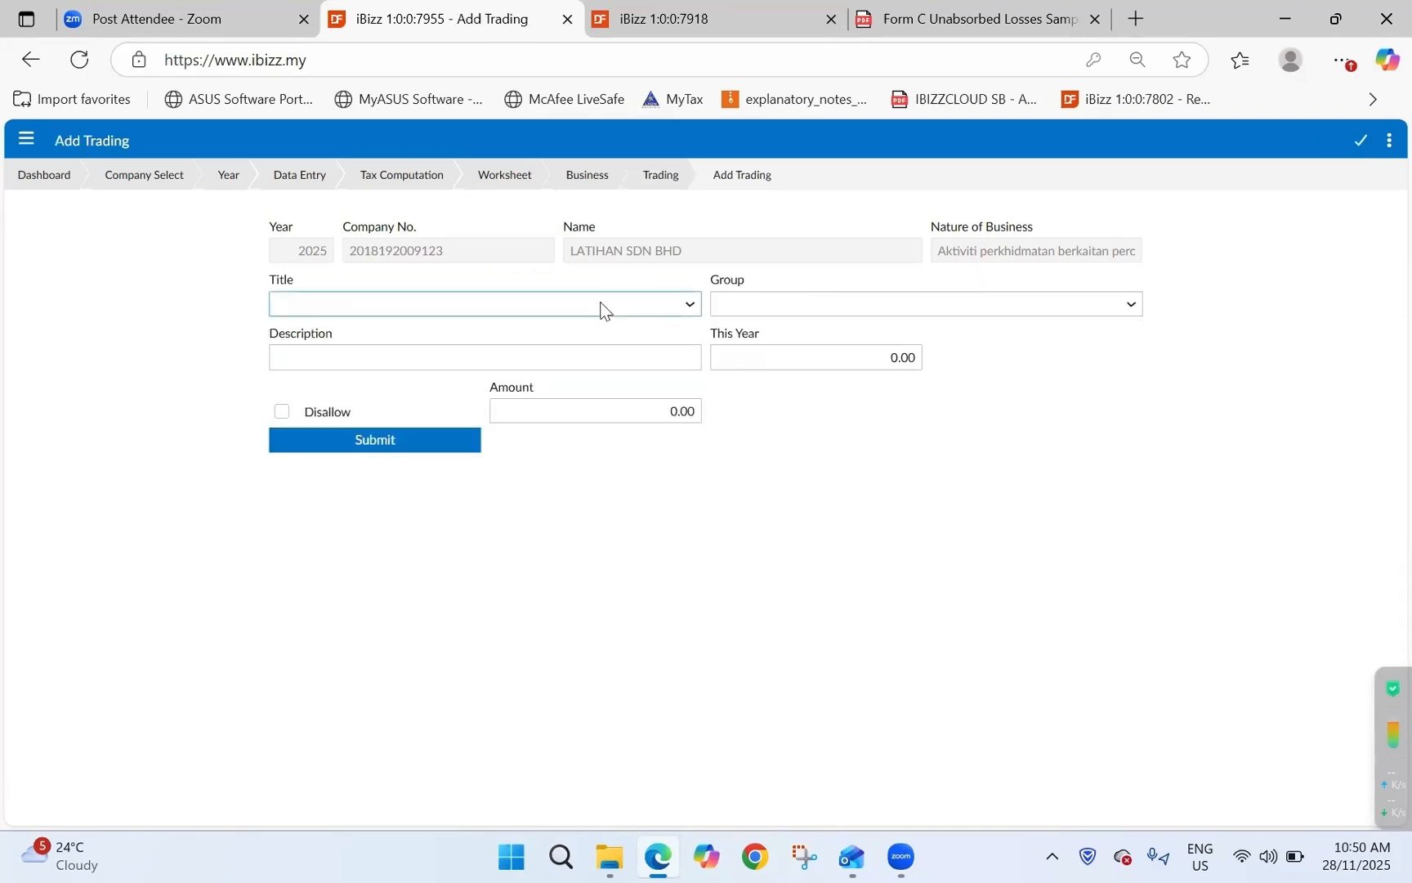
Add an Other Income line 'Rental Income' under the Other Income group at 200,000.
click(603, 309)
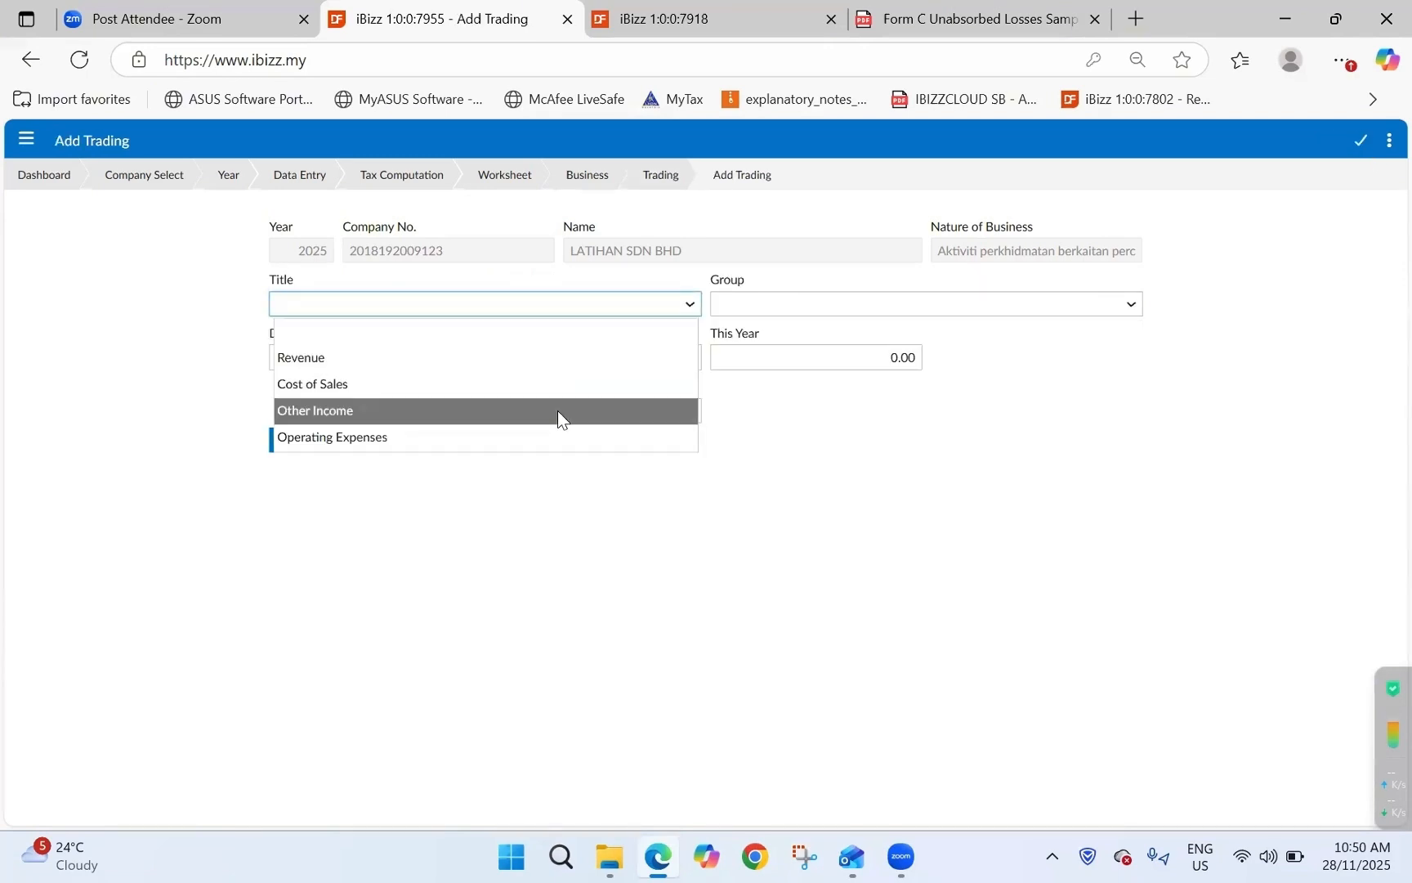
click(557, 410)
click(784, 303)
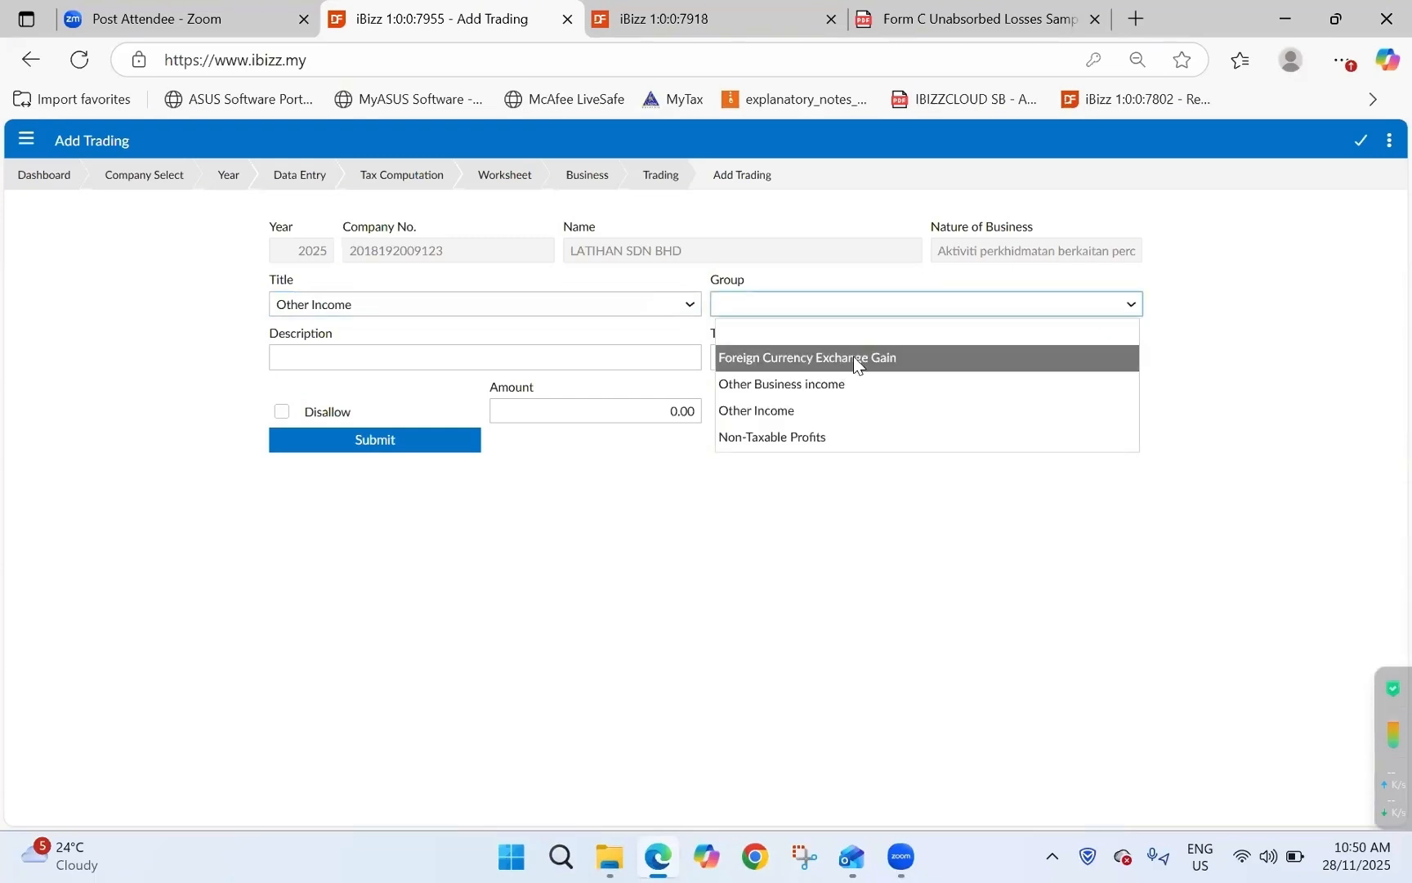
click(861, 409)
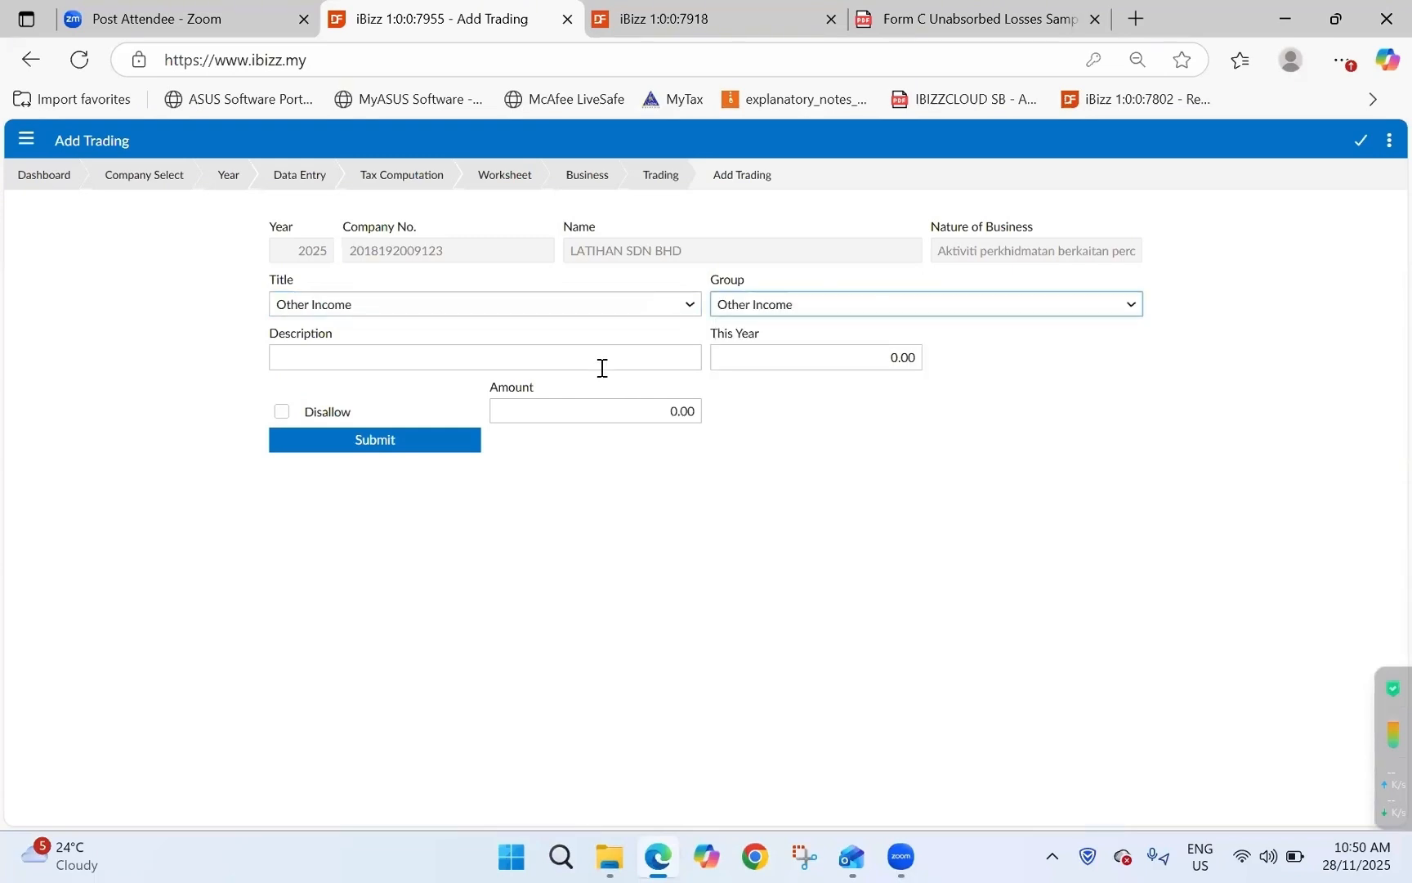
click(606, 360)
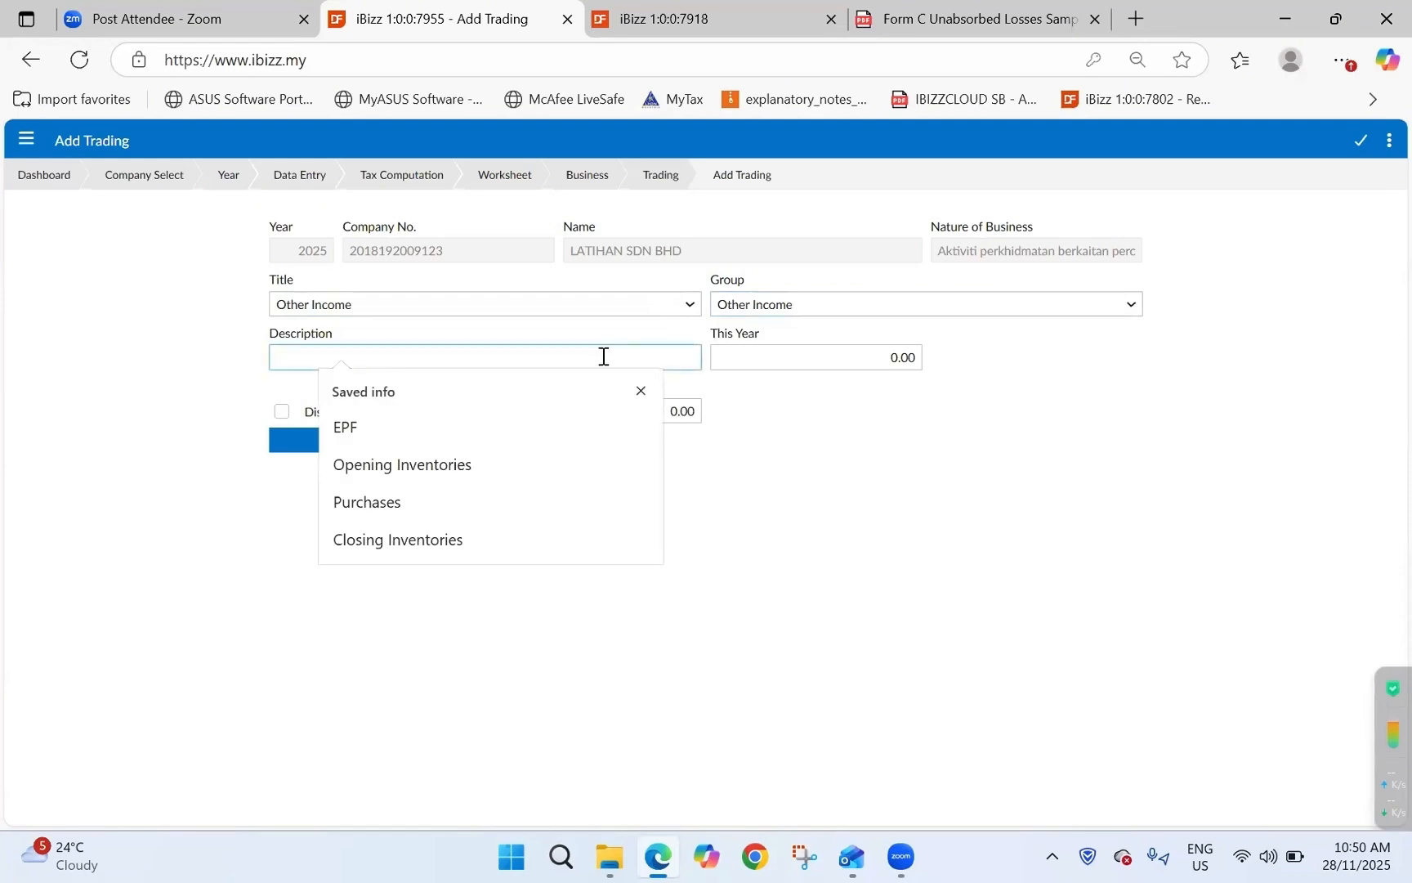
text(Rental I)
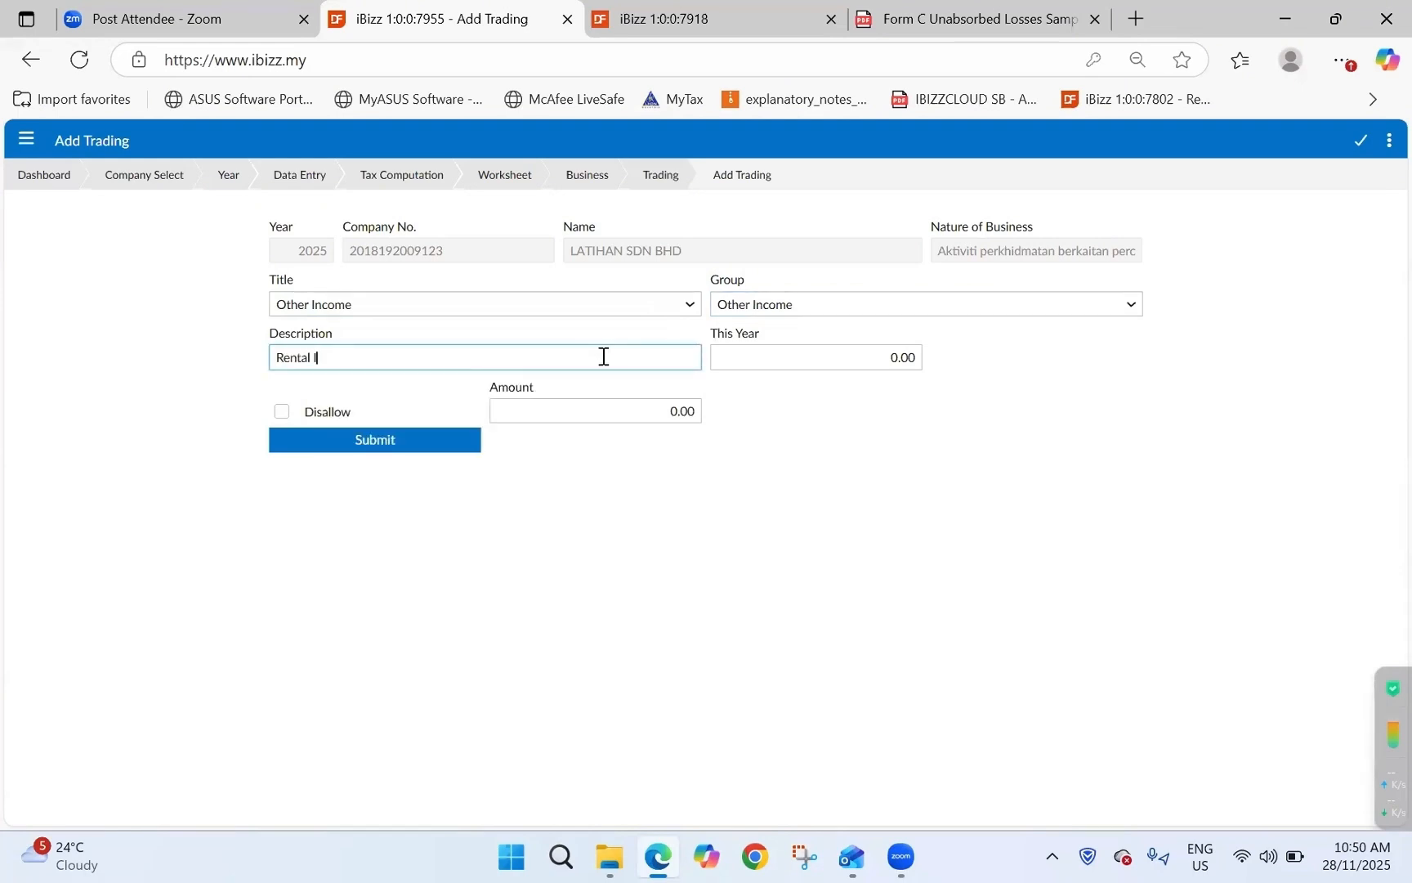
text(ncome)
key(Tab)
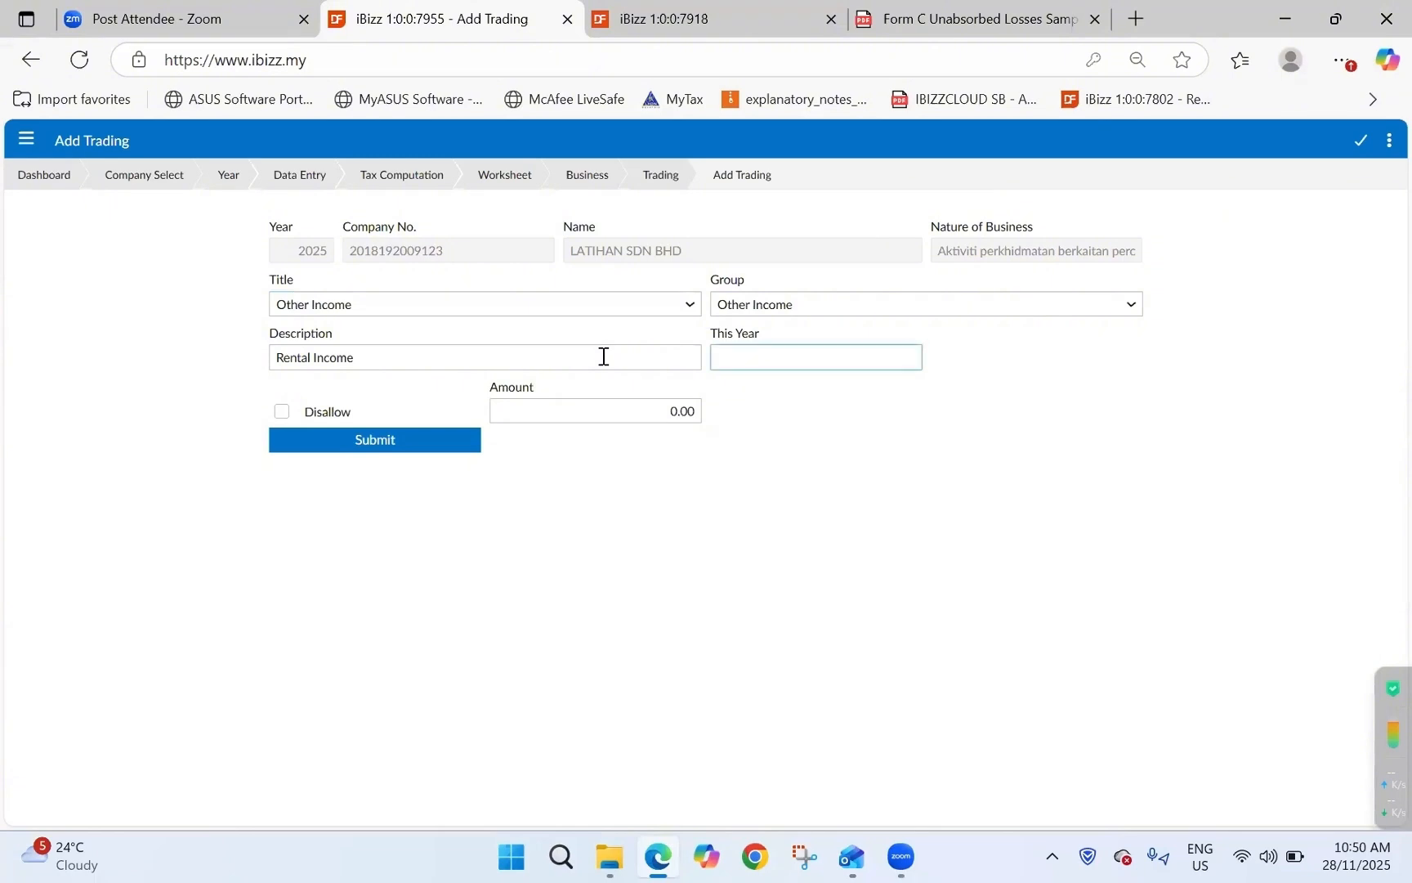
text(200,000)
click(458, 439)
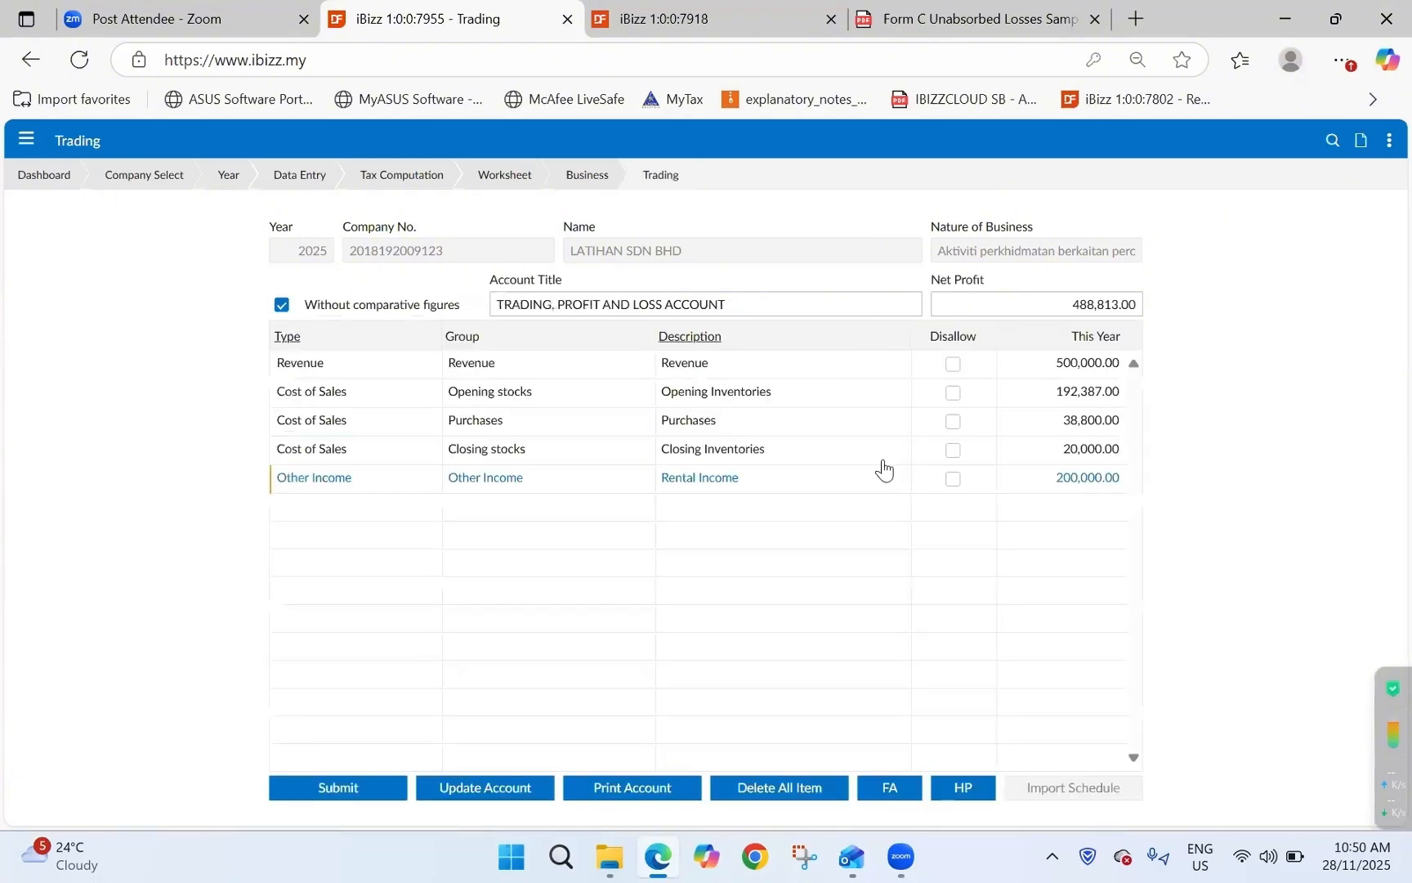
click(1361, 143)
click(687, 304)
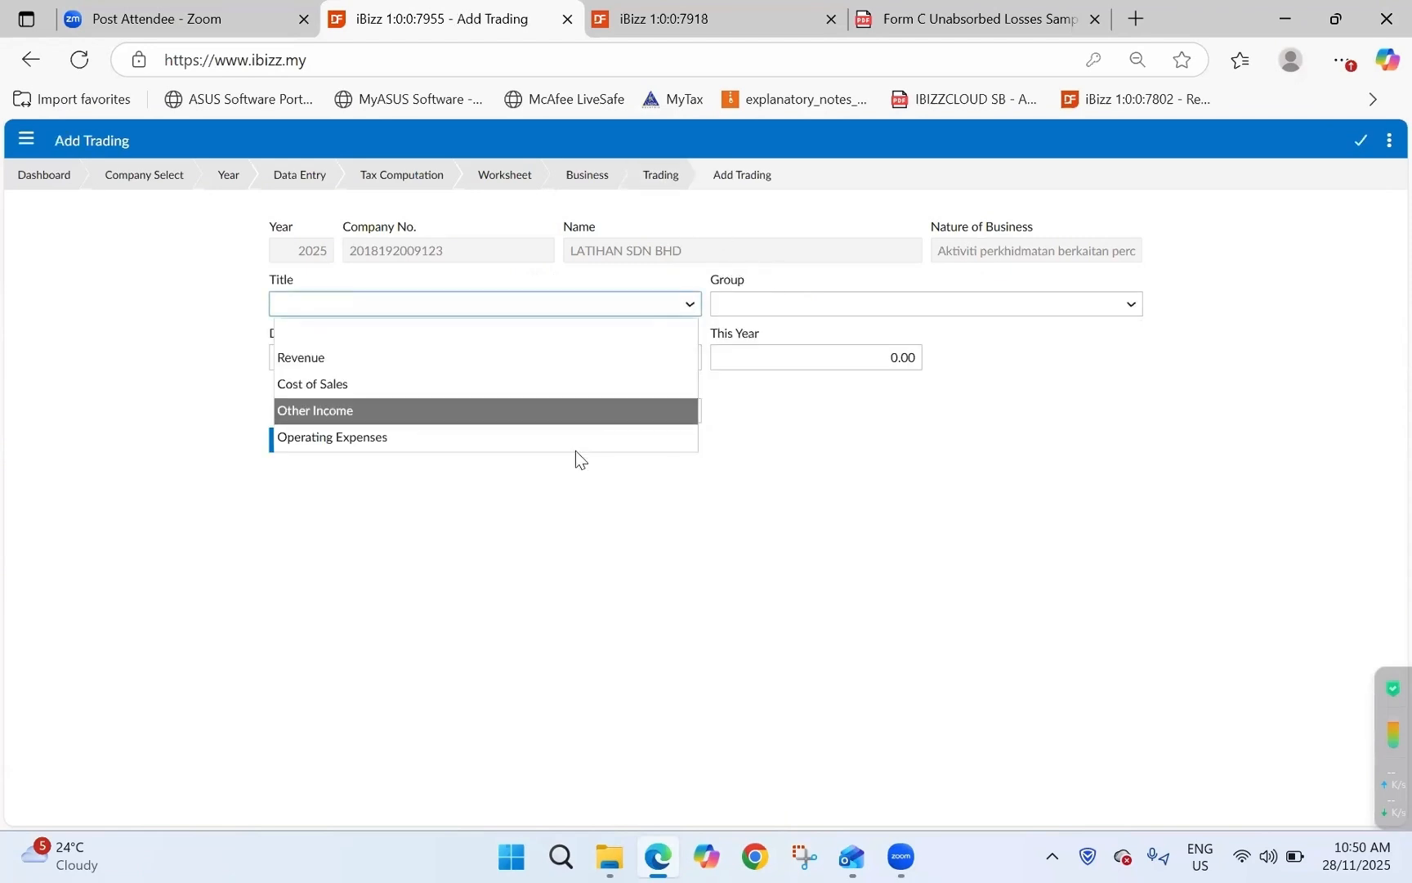
Add an Operating Expenses line, professional fees group, 'Professional fees' at 30,000.
click(572, 434)
click(896, 306)
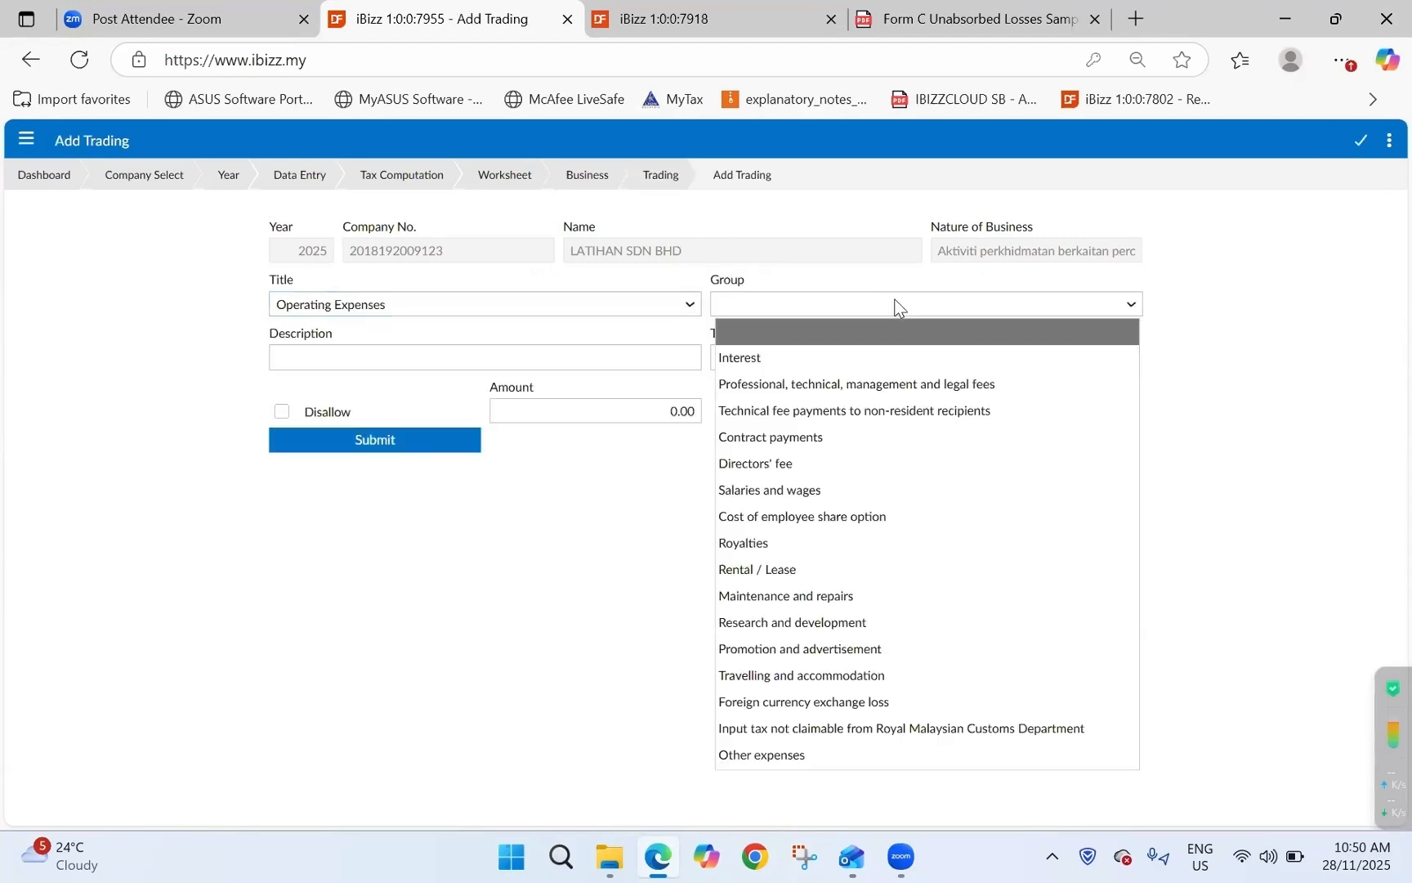
click(895, 381)
click(626, 362)
text(Professional fees)
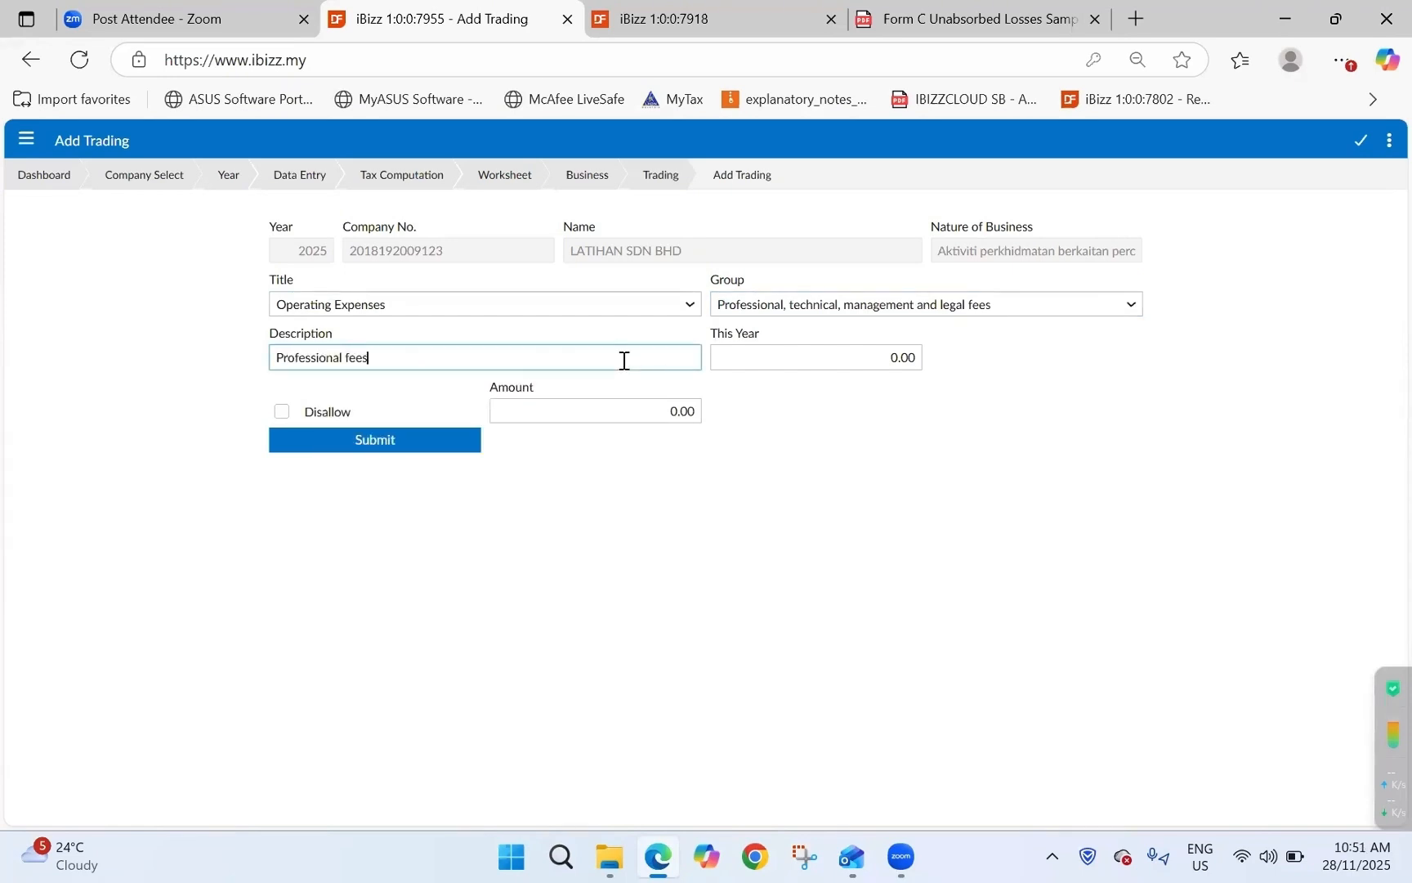
key(Tab)
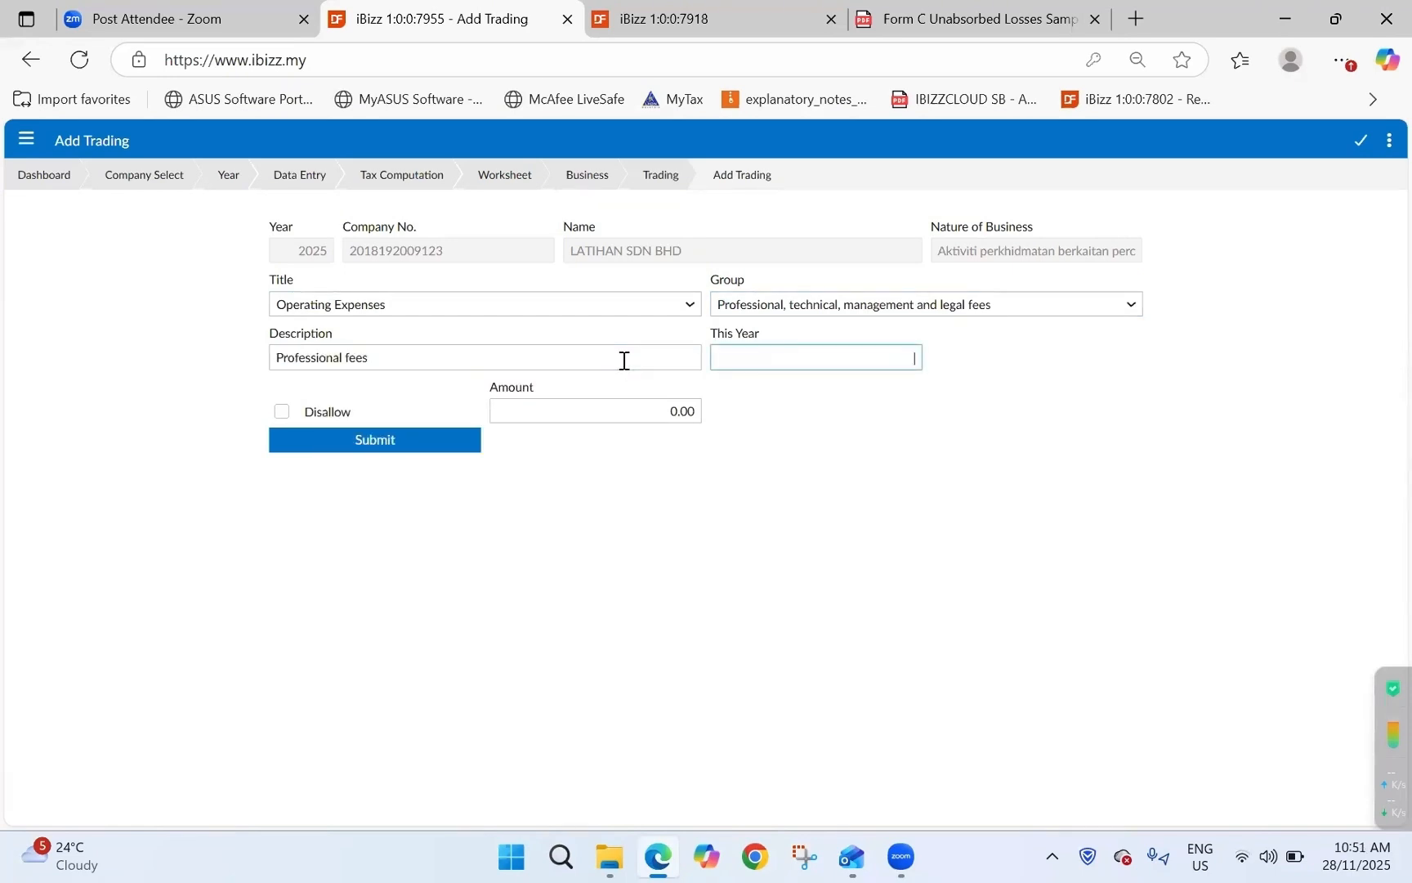
text(30000)
click(460, 450)
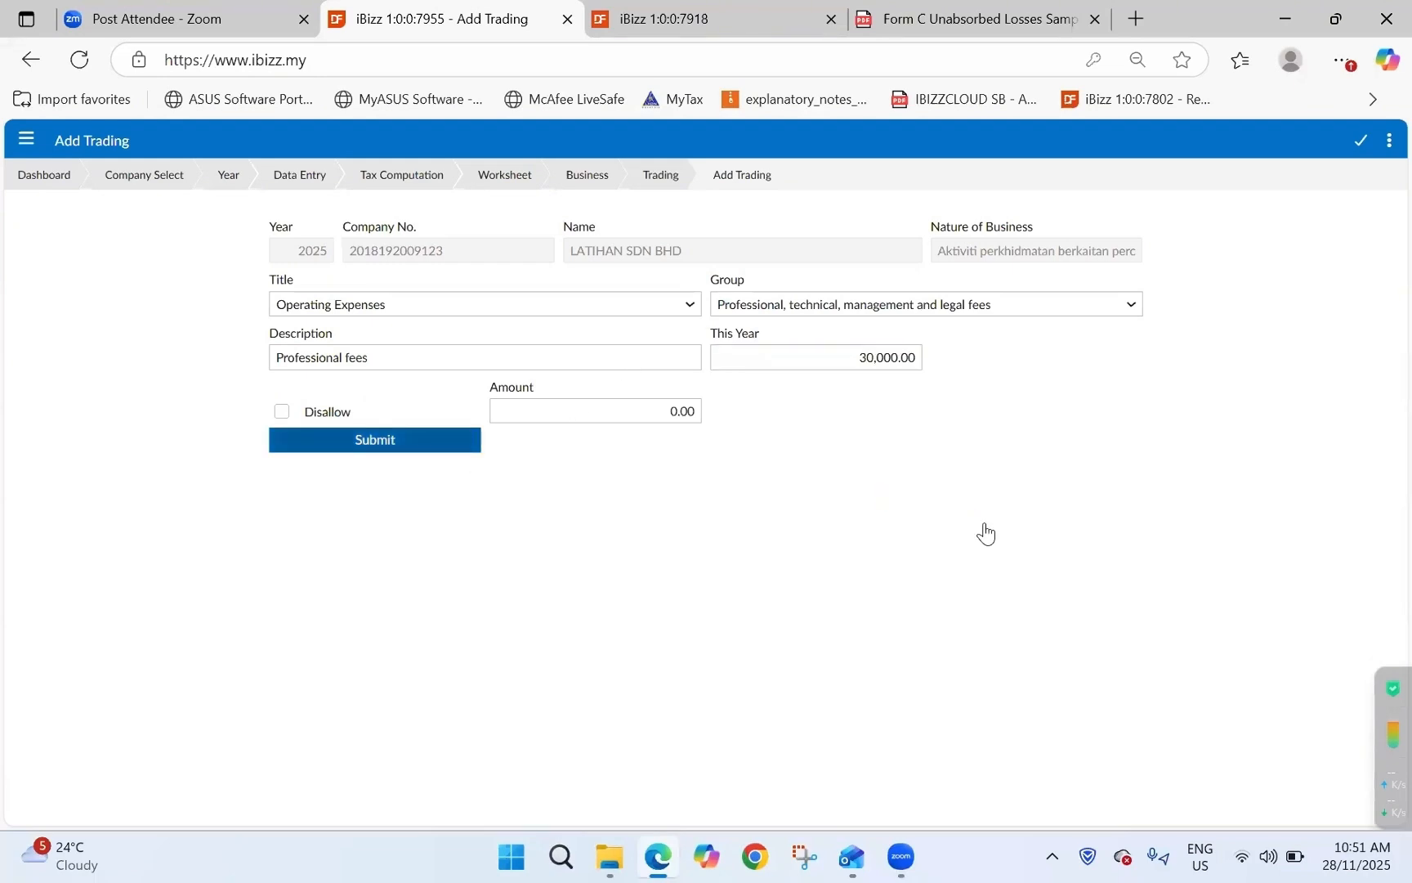
Add a disallowed Operating Expenses Depreciation line of 40,000 under Other expenses.
click(1361, 141)
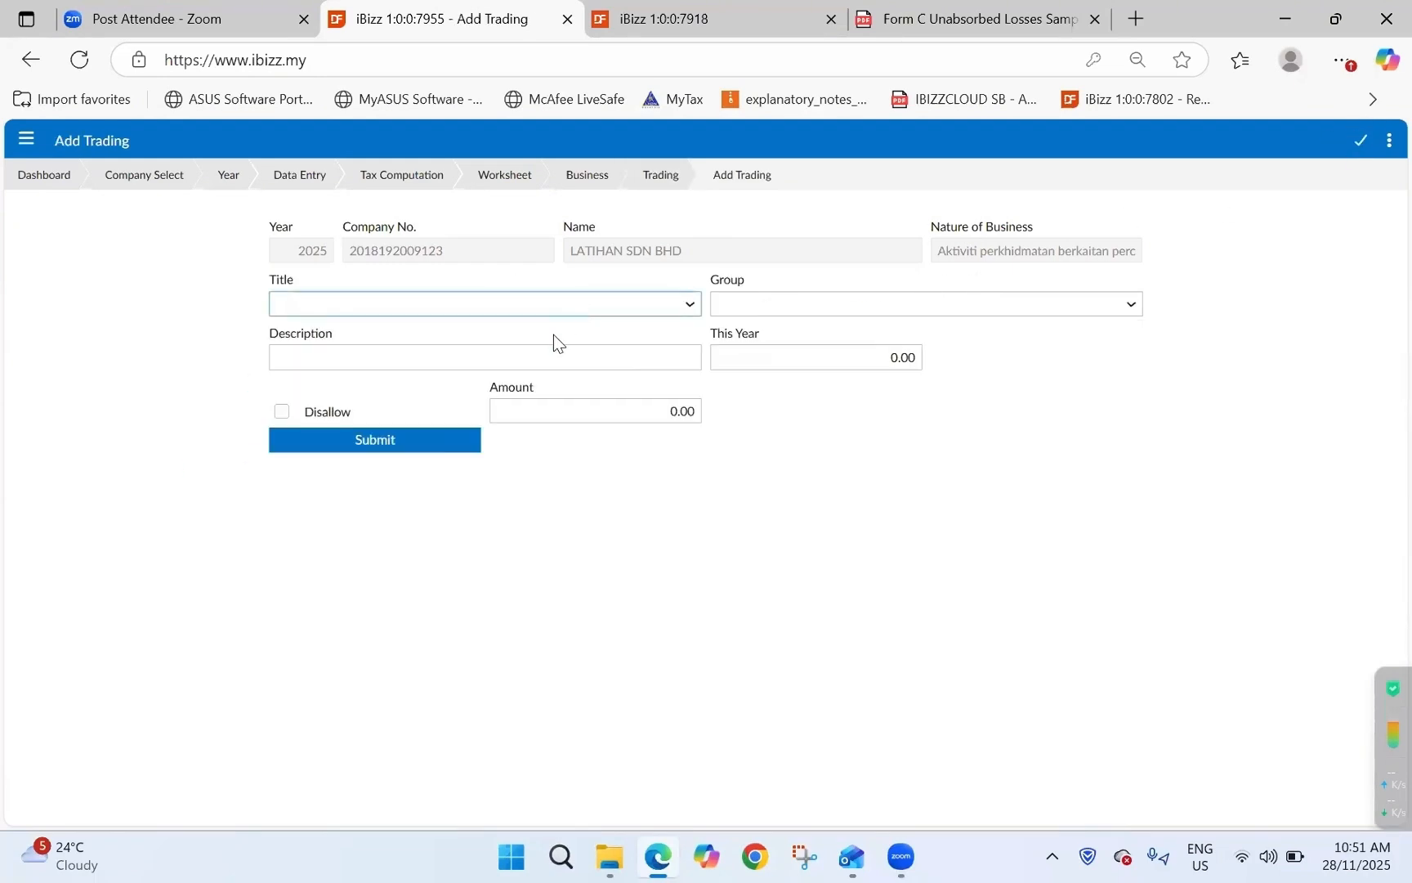
click(554, 304)
click(533, 433)
click(823, 306)
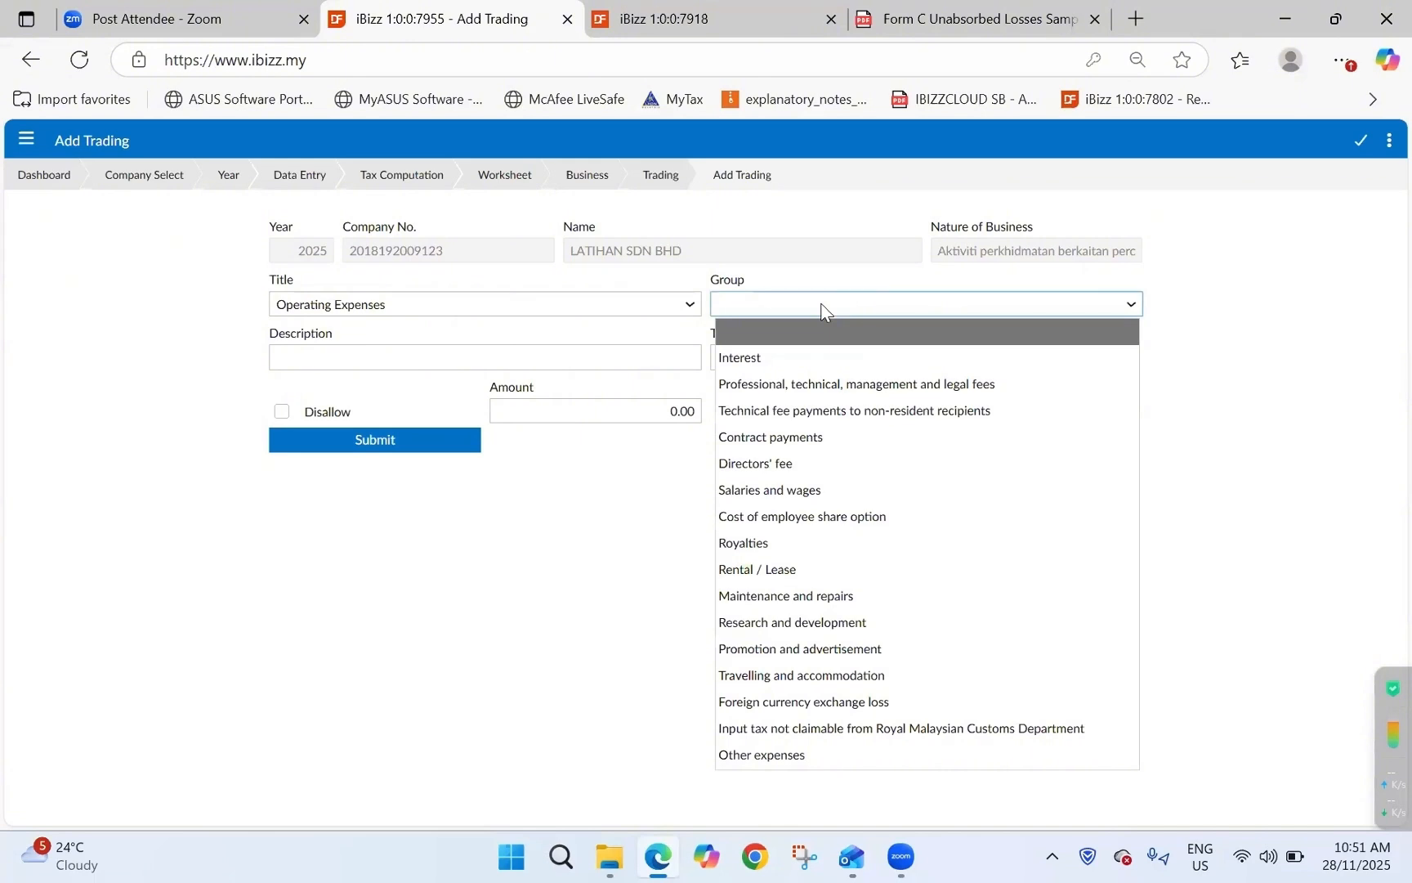
click(823, 754)
click(455, 358)
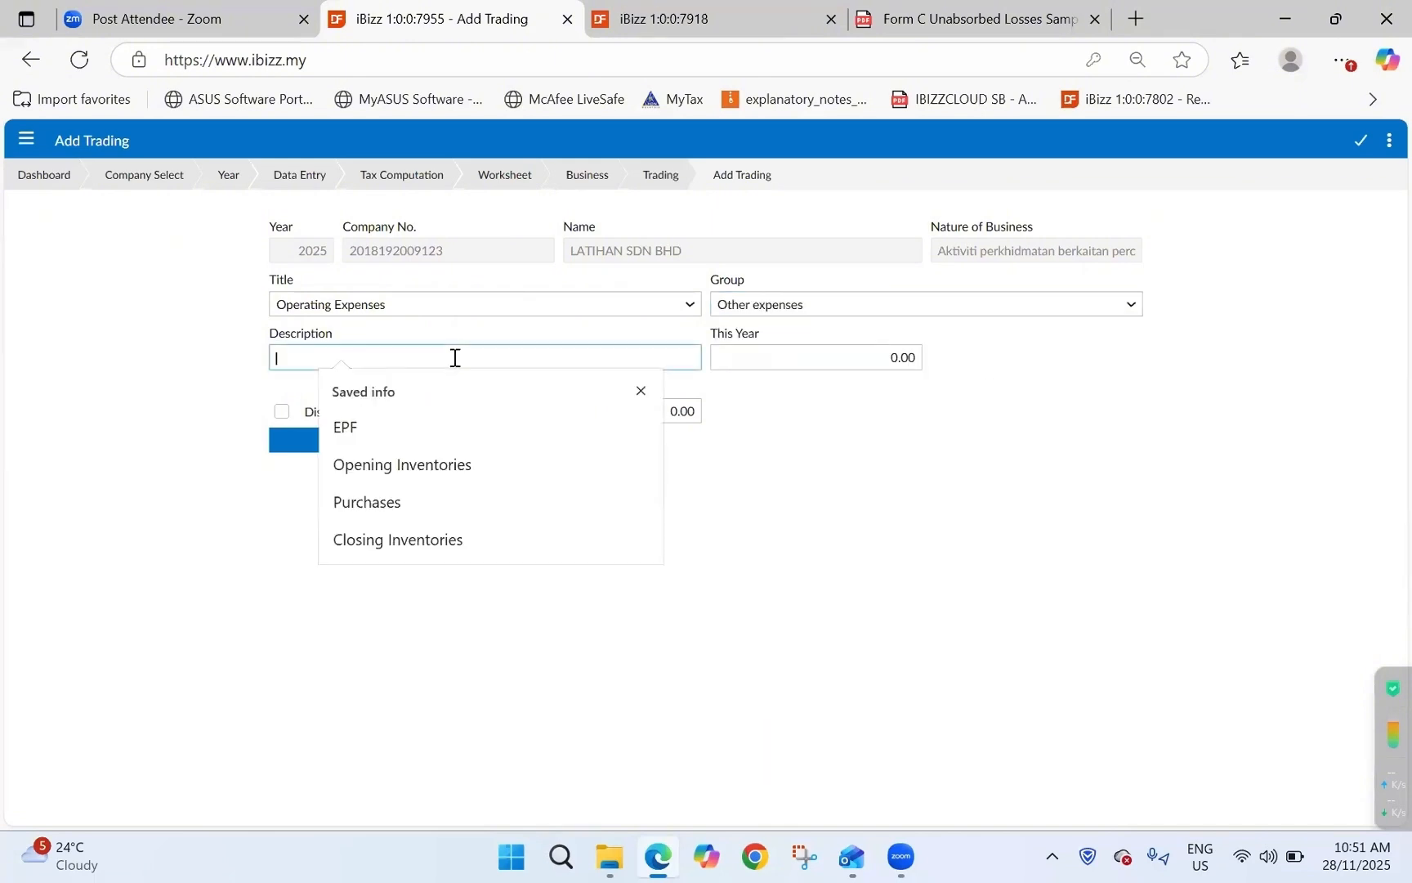
text(Depreciation)
key(Tab)
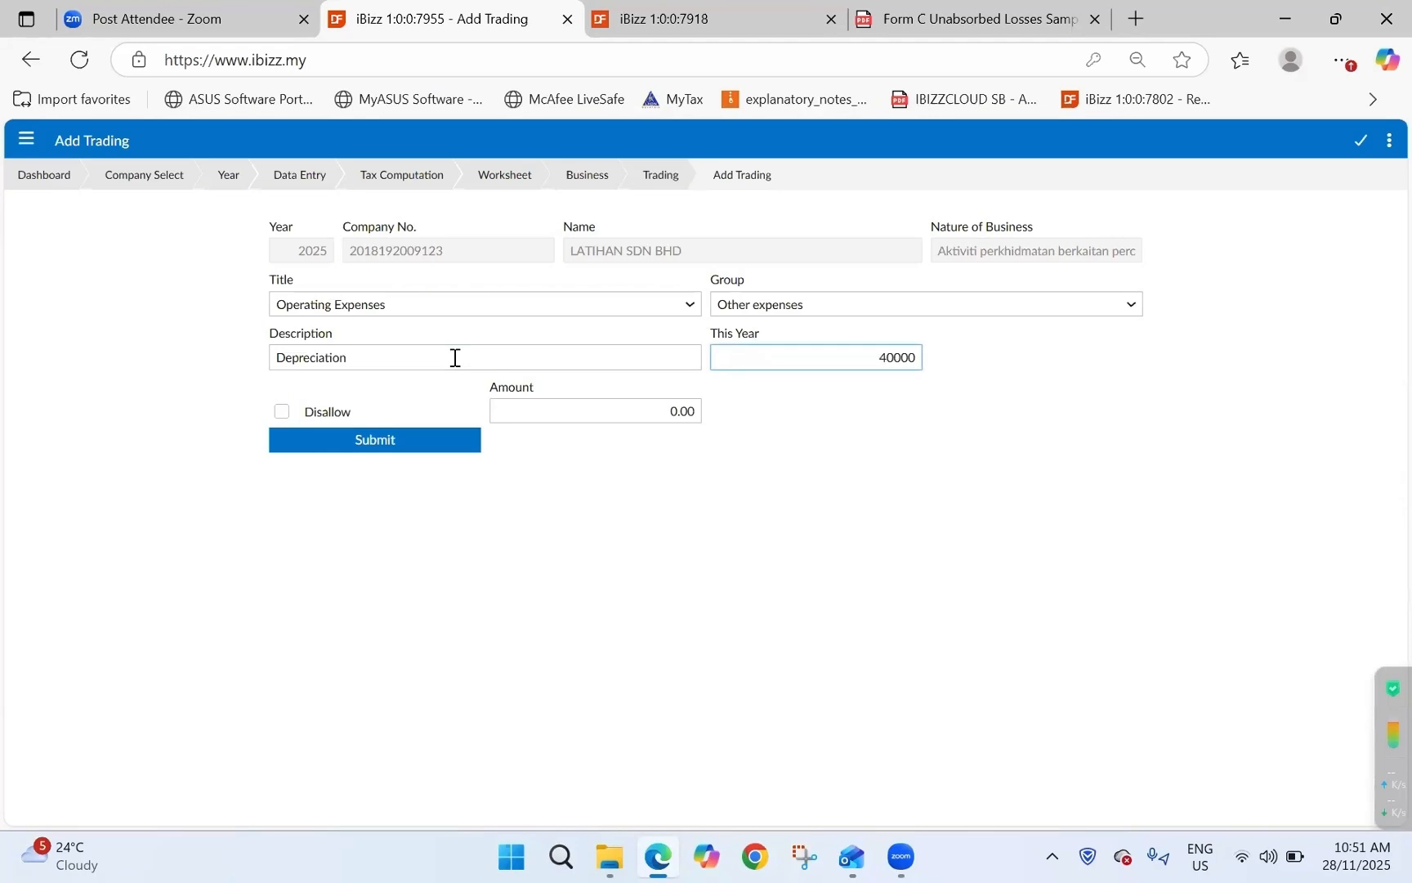
key(Tab)
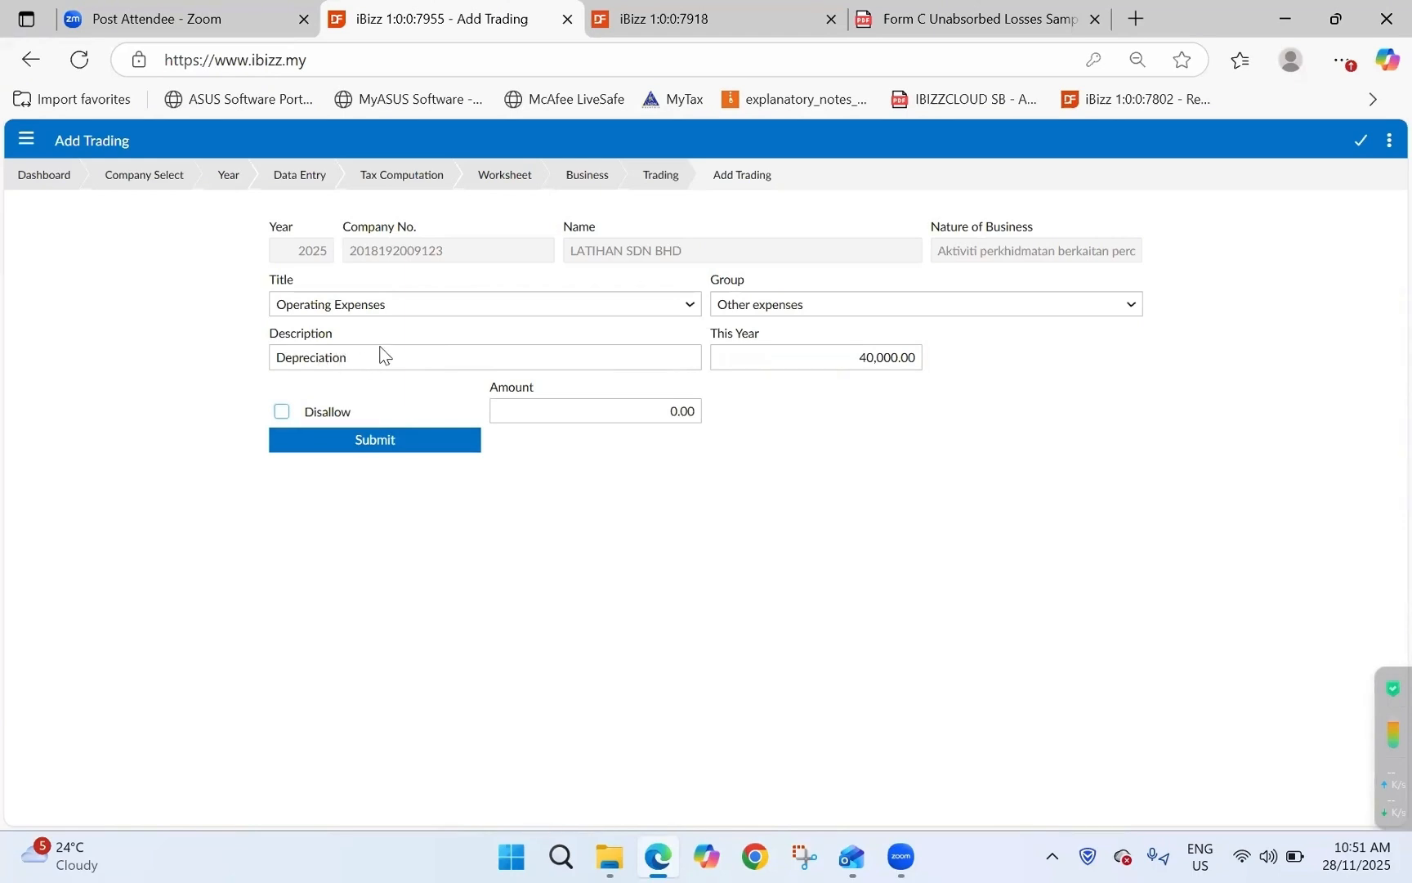
click(281, 412)
click(380, 444)
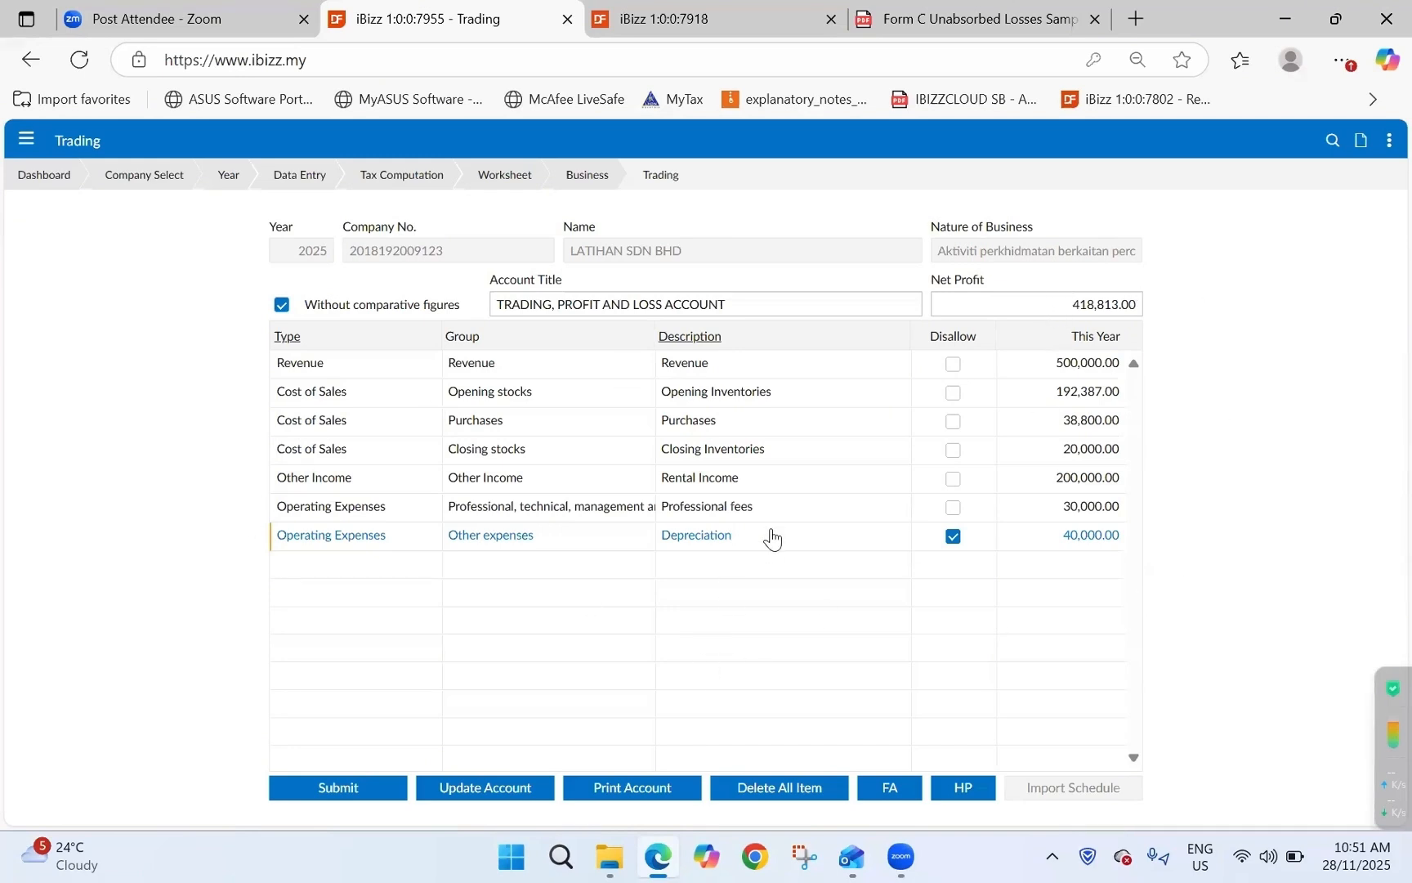
Update the account with the trading figures and return to the Data Entry menu.
click(496, 789)
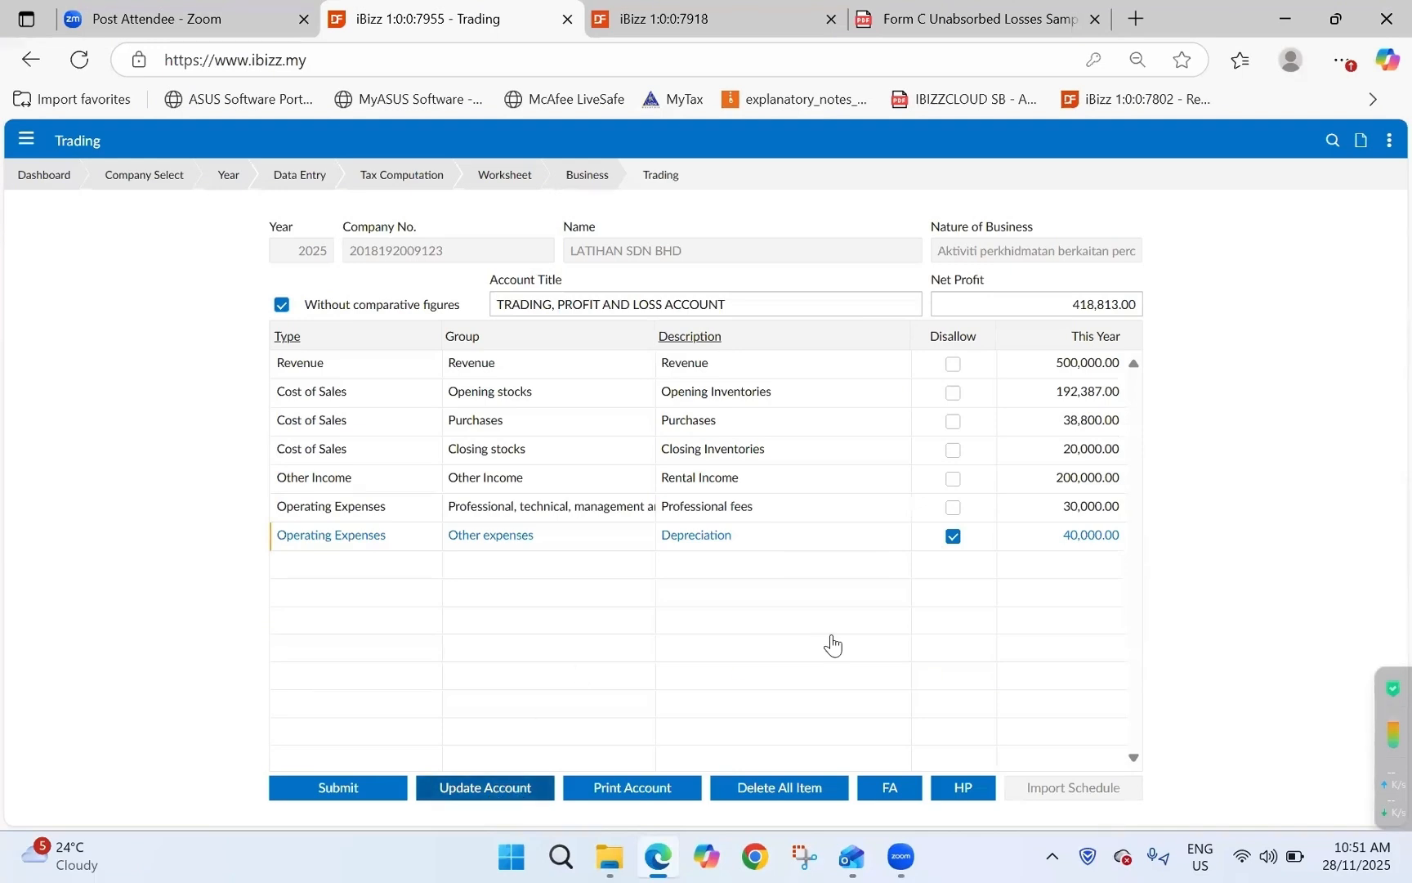
click(601, 184)
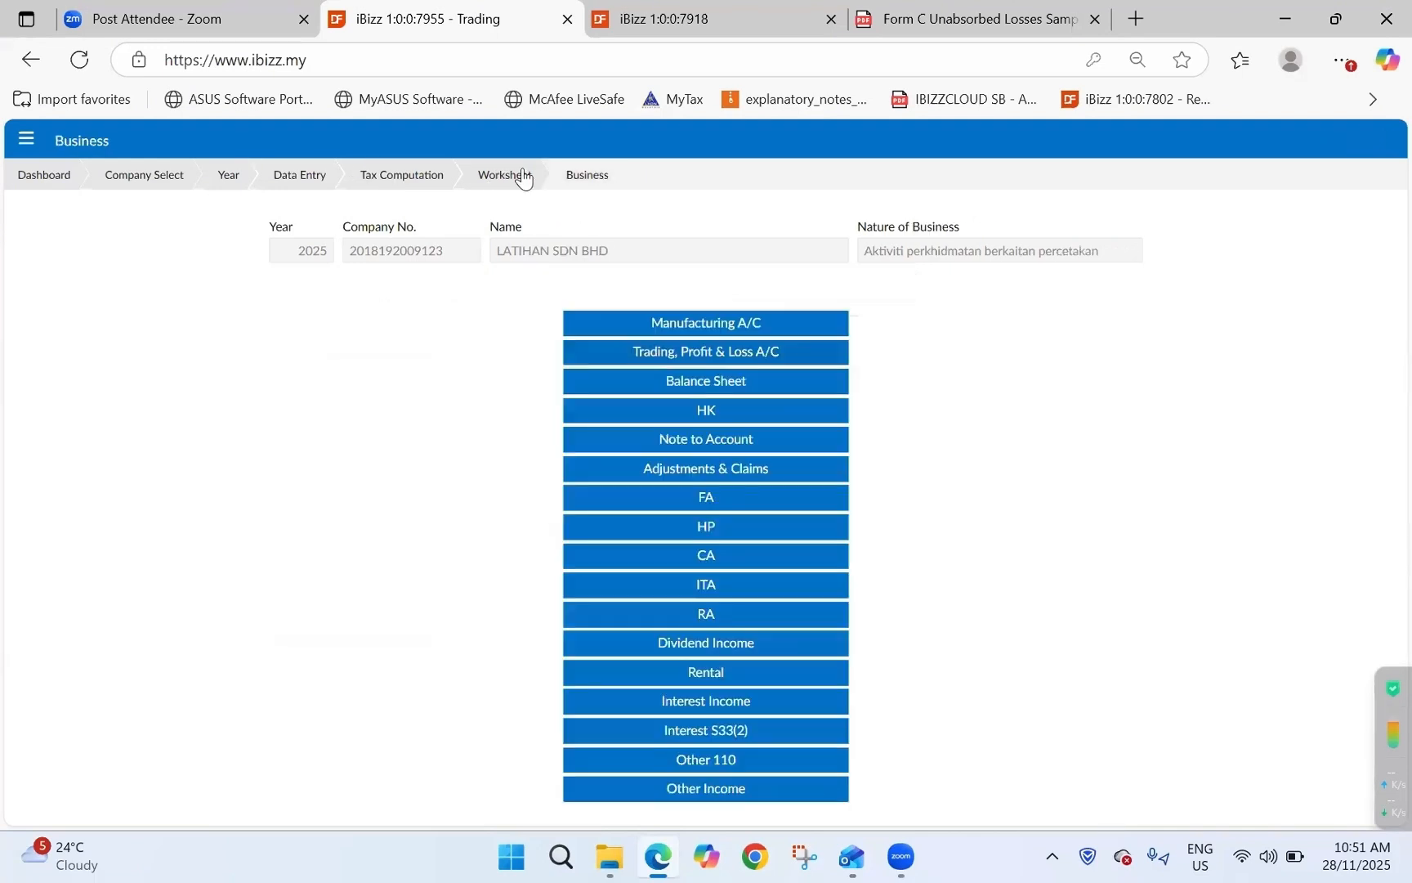
click(519, 175)
click(311, 177)
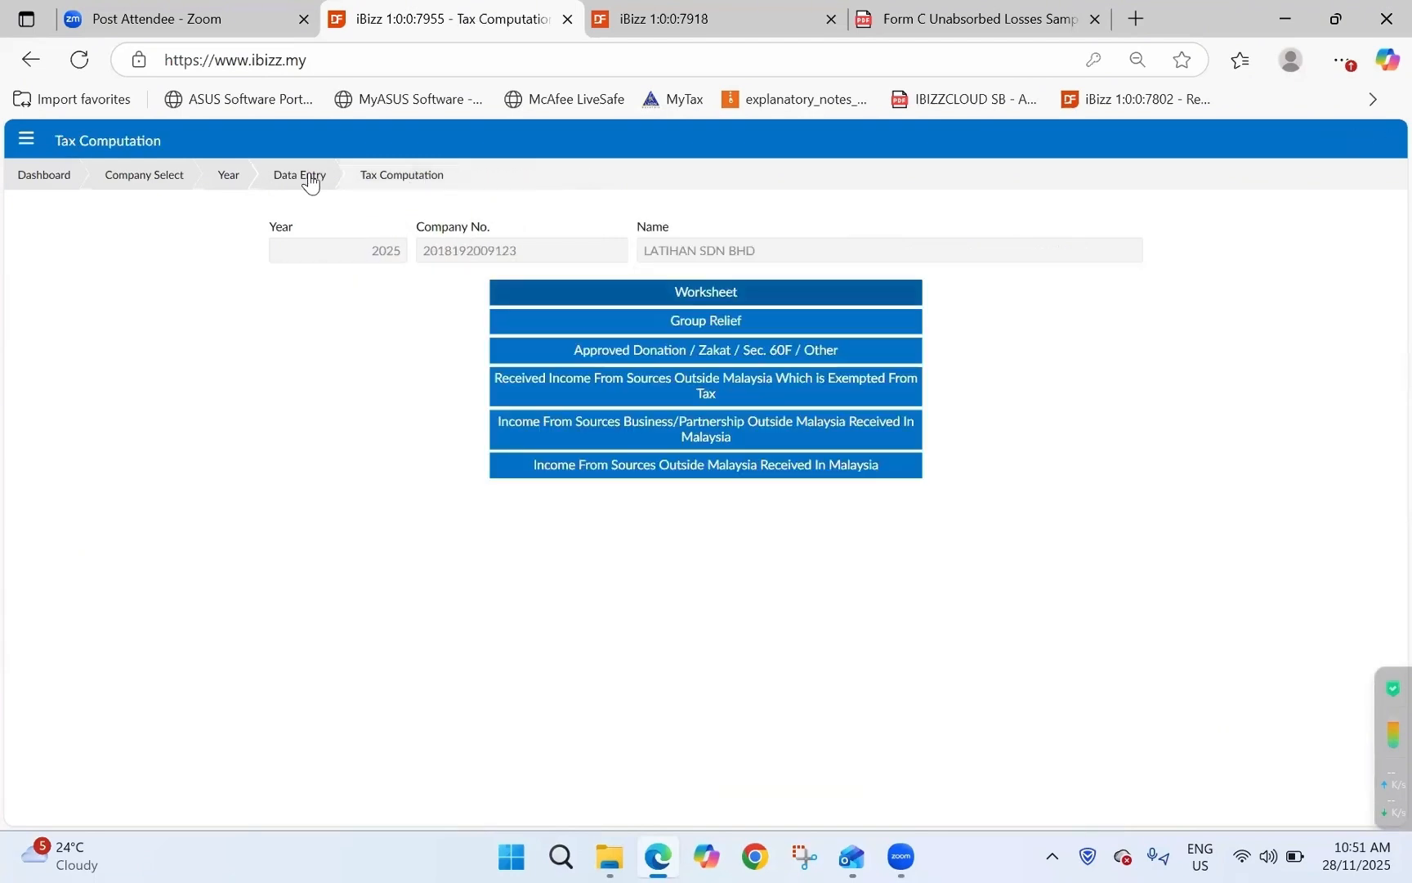
click(311, 178)
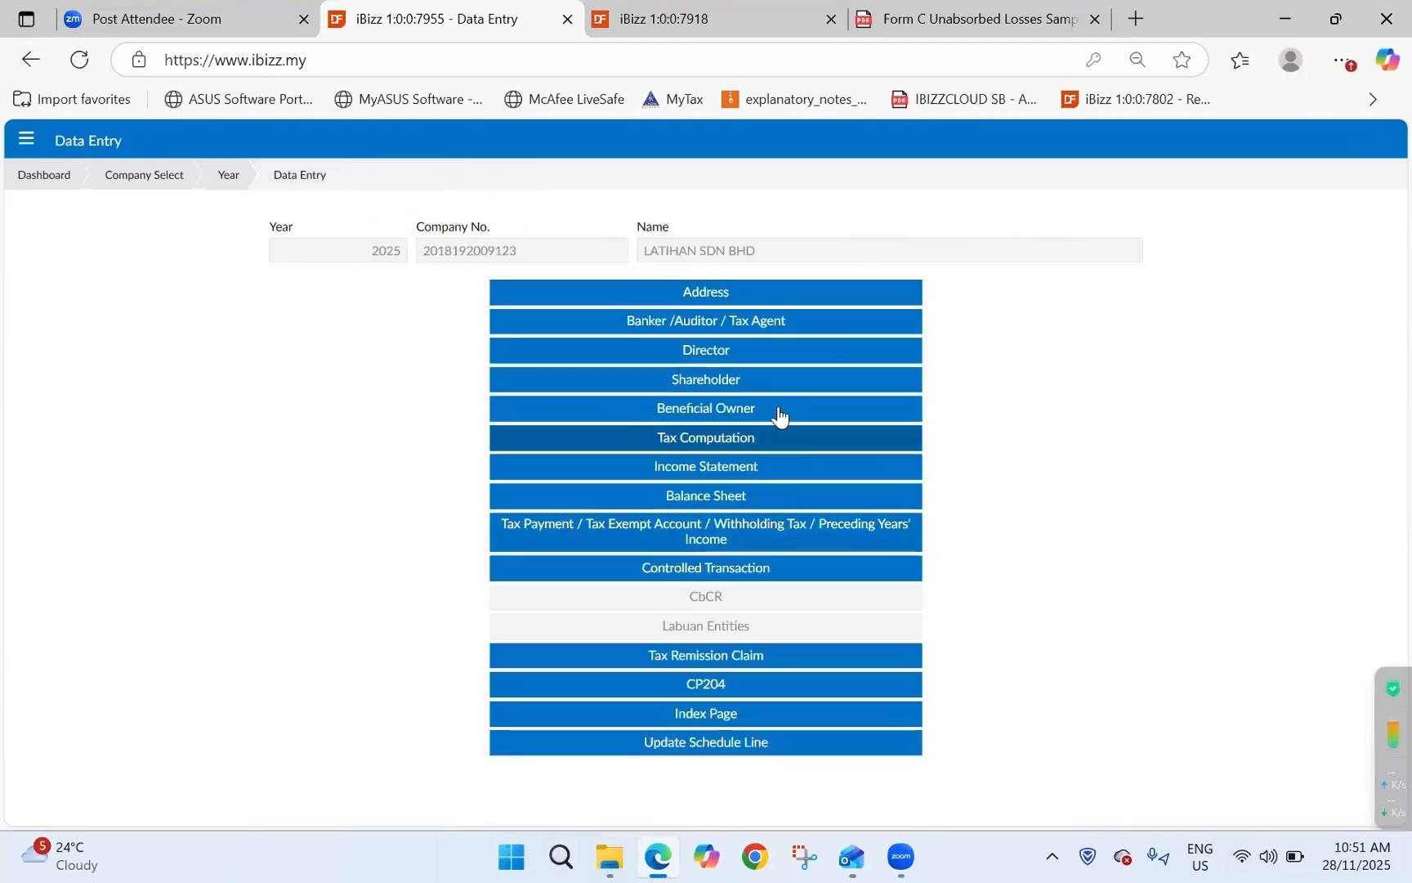
Review the Income Statement showing net profit 418,813 and submit it.
click(791, 473)
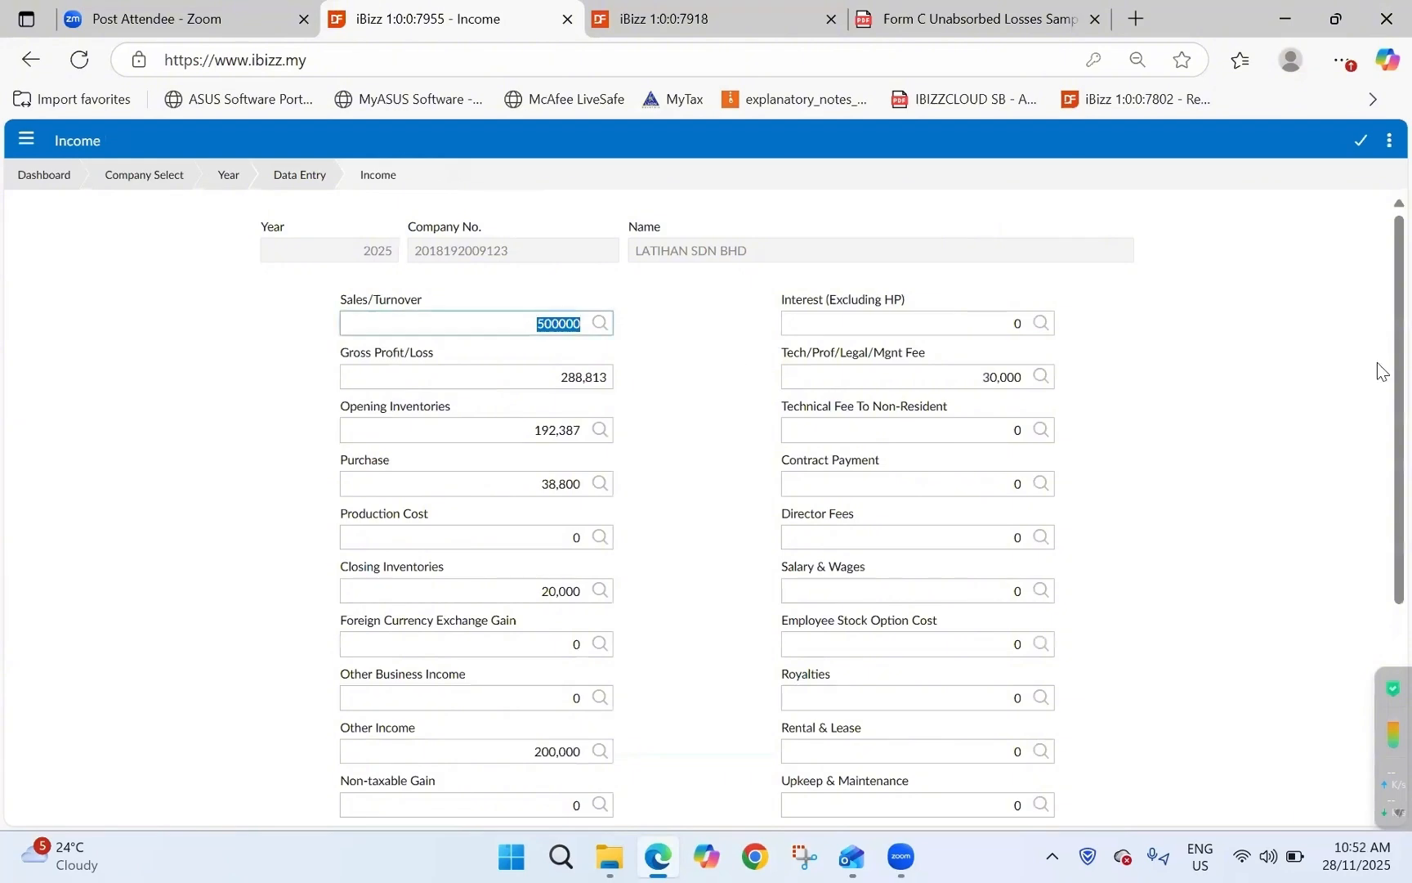
scroll(1381, 384, down, 4)
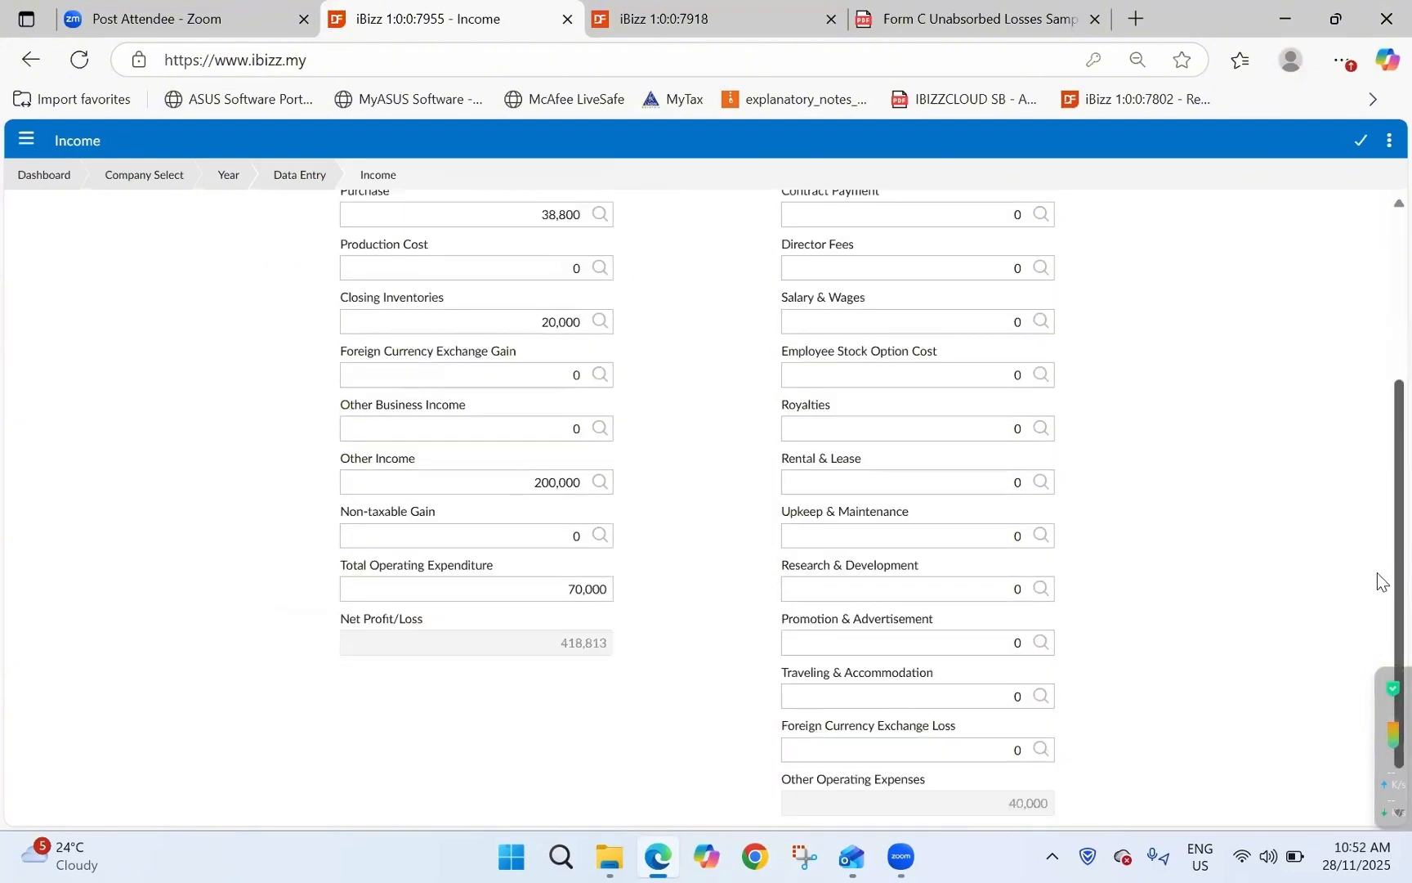
scroll(1377, 512, up, 4)
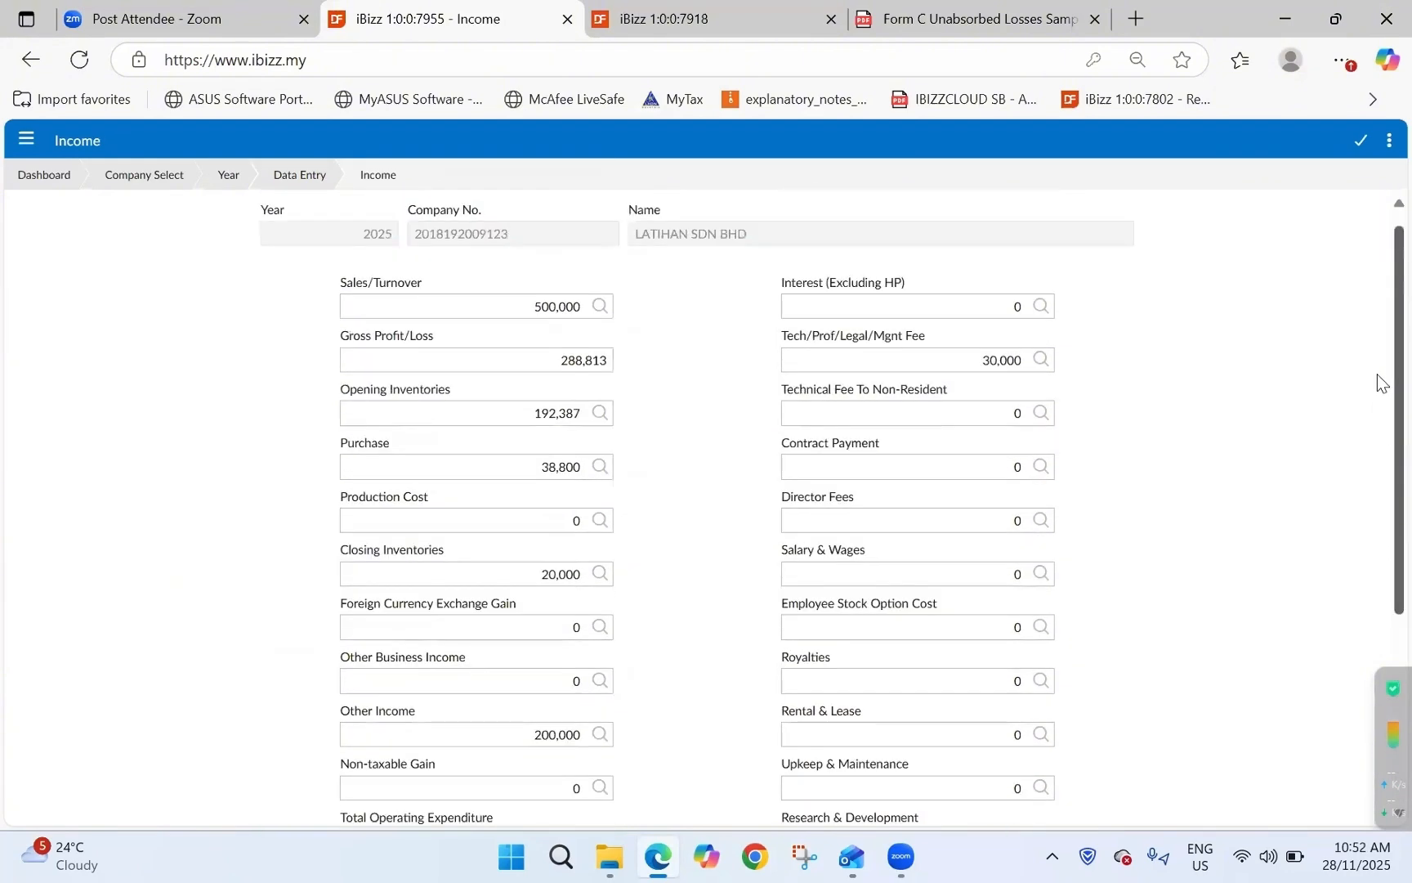
scroll(1378, 457, down, 4)
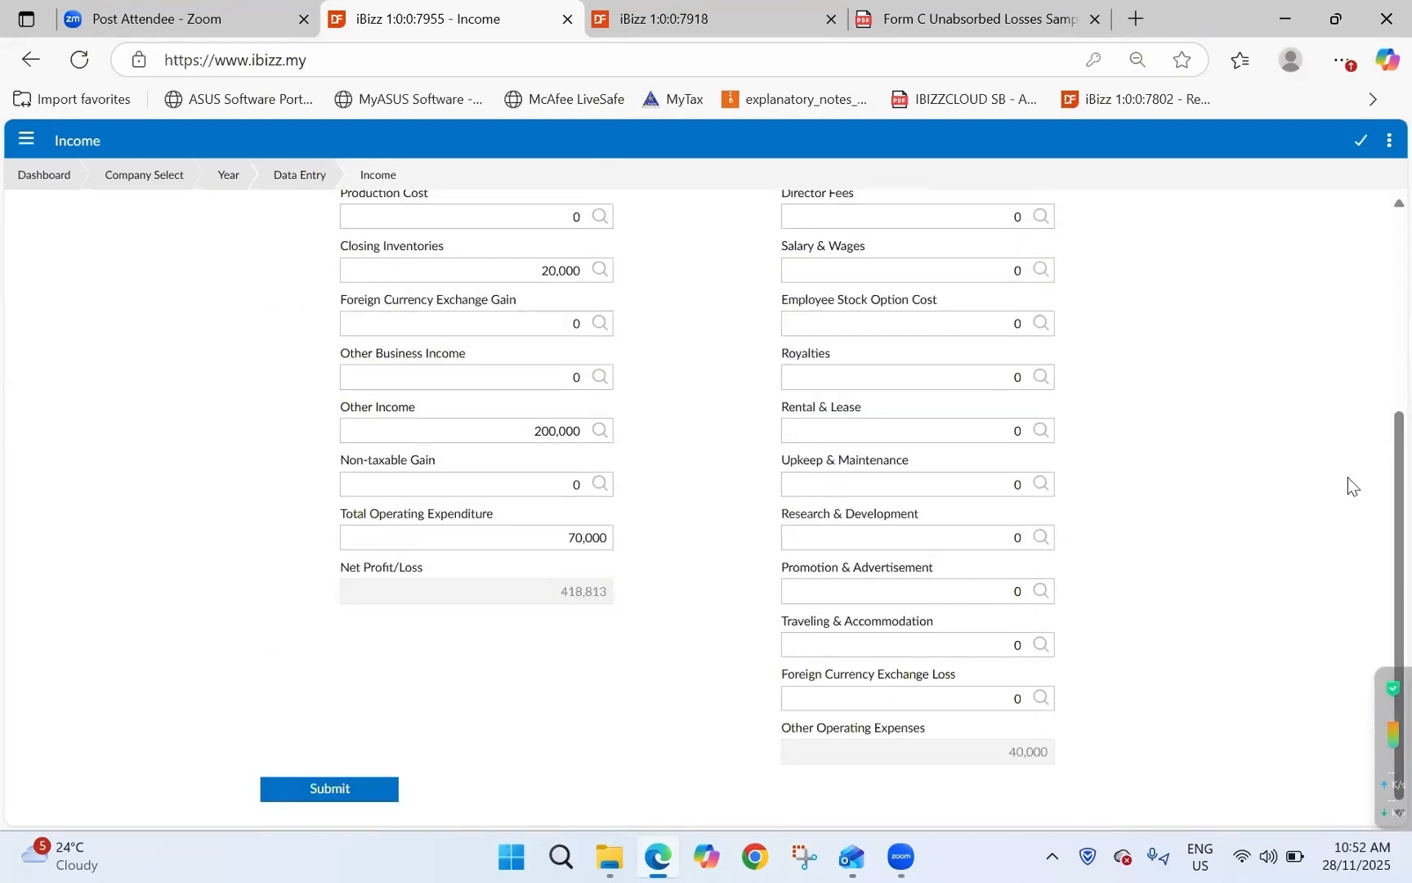
click(370, 797)
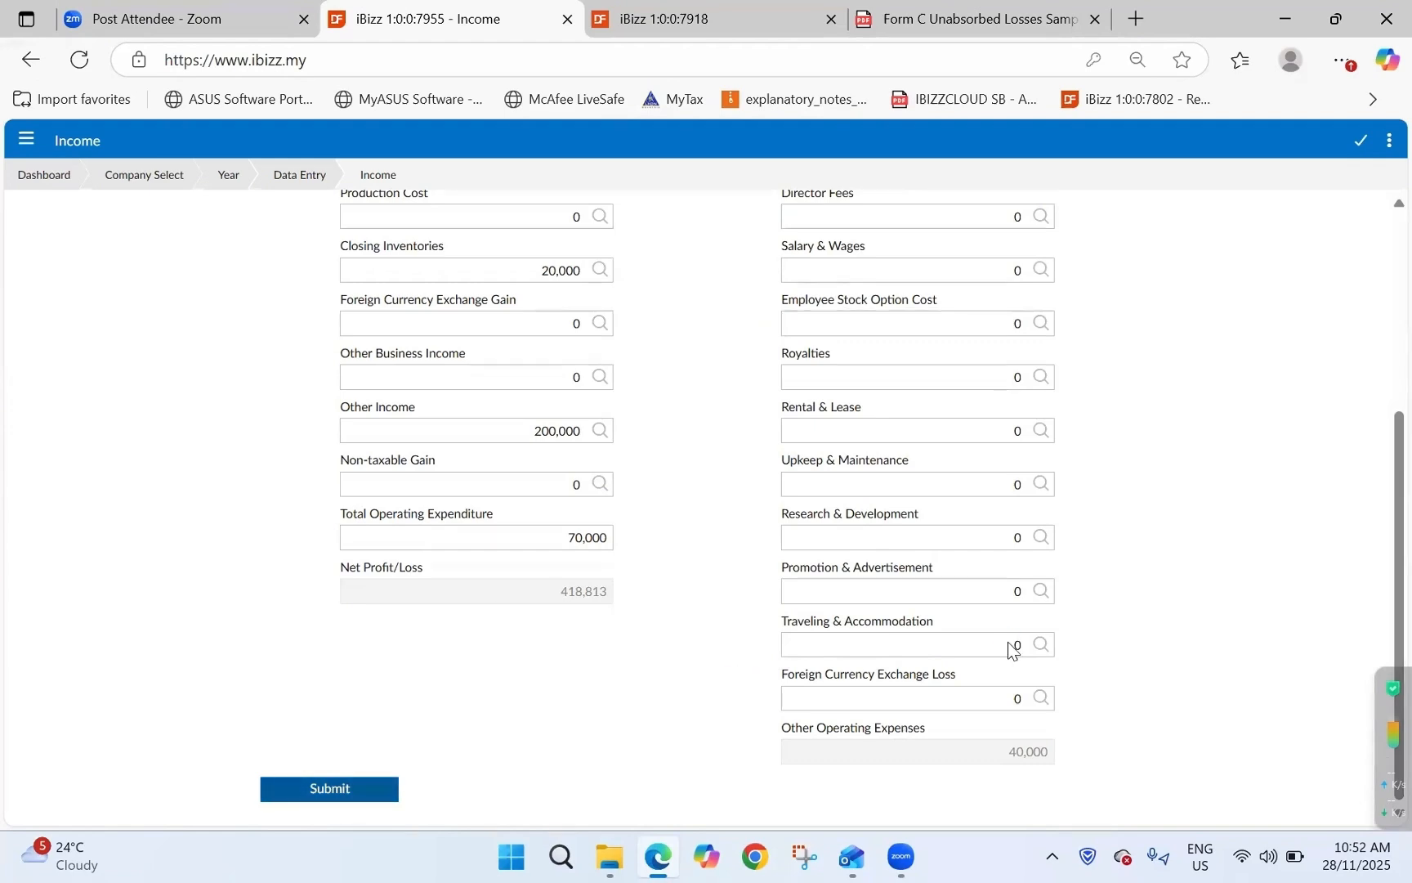
click(744, 436)
Open the Business balance sheet holding 20,000 inventories and start a new balance sheet item.
click(772, 299)
click(886, 327)
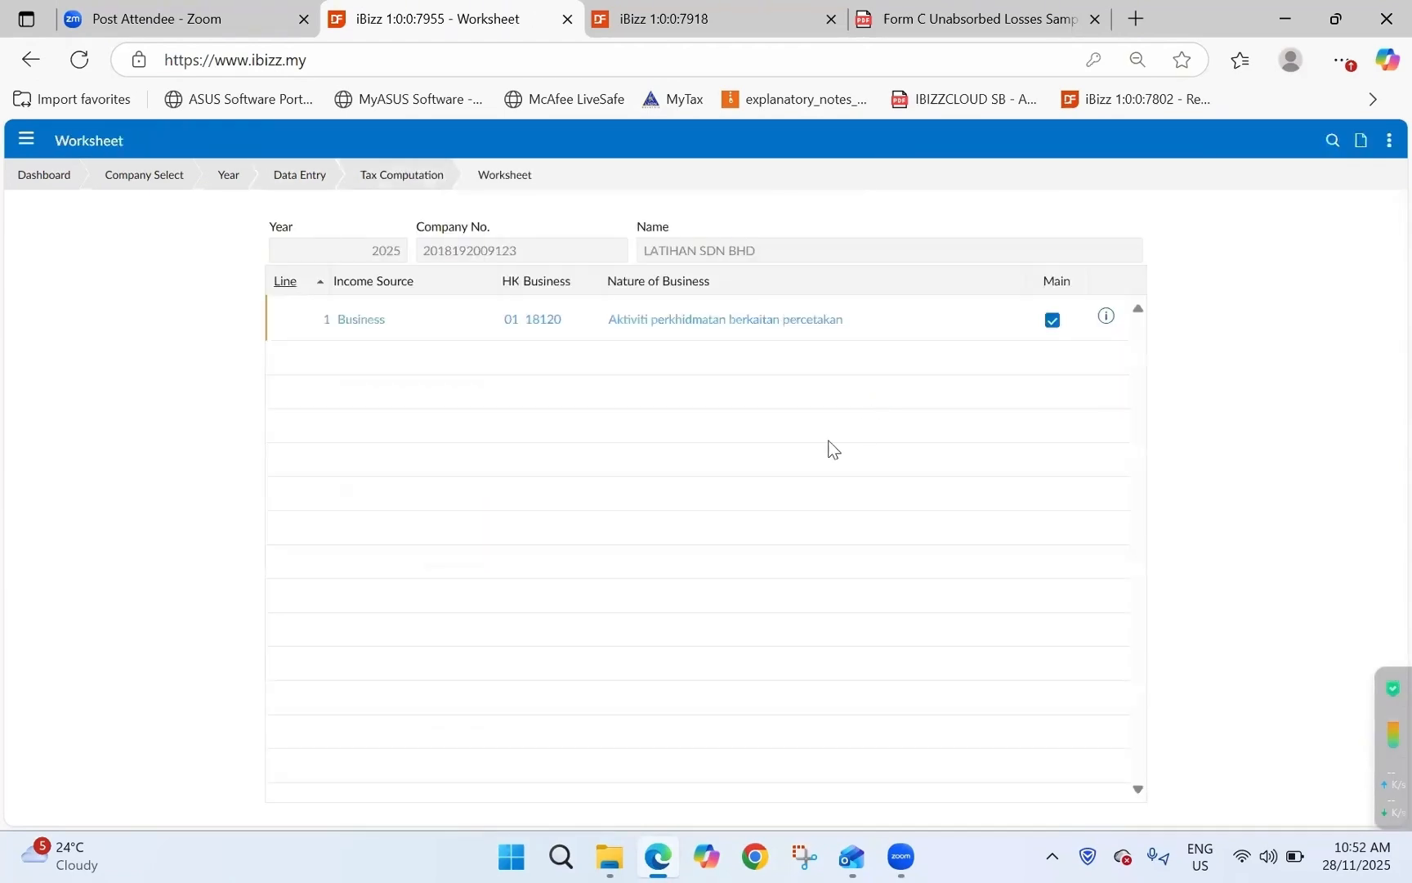
click(774, 383)
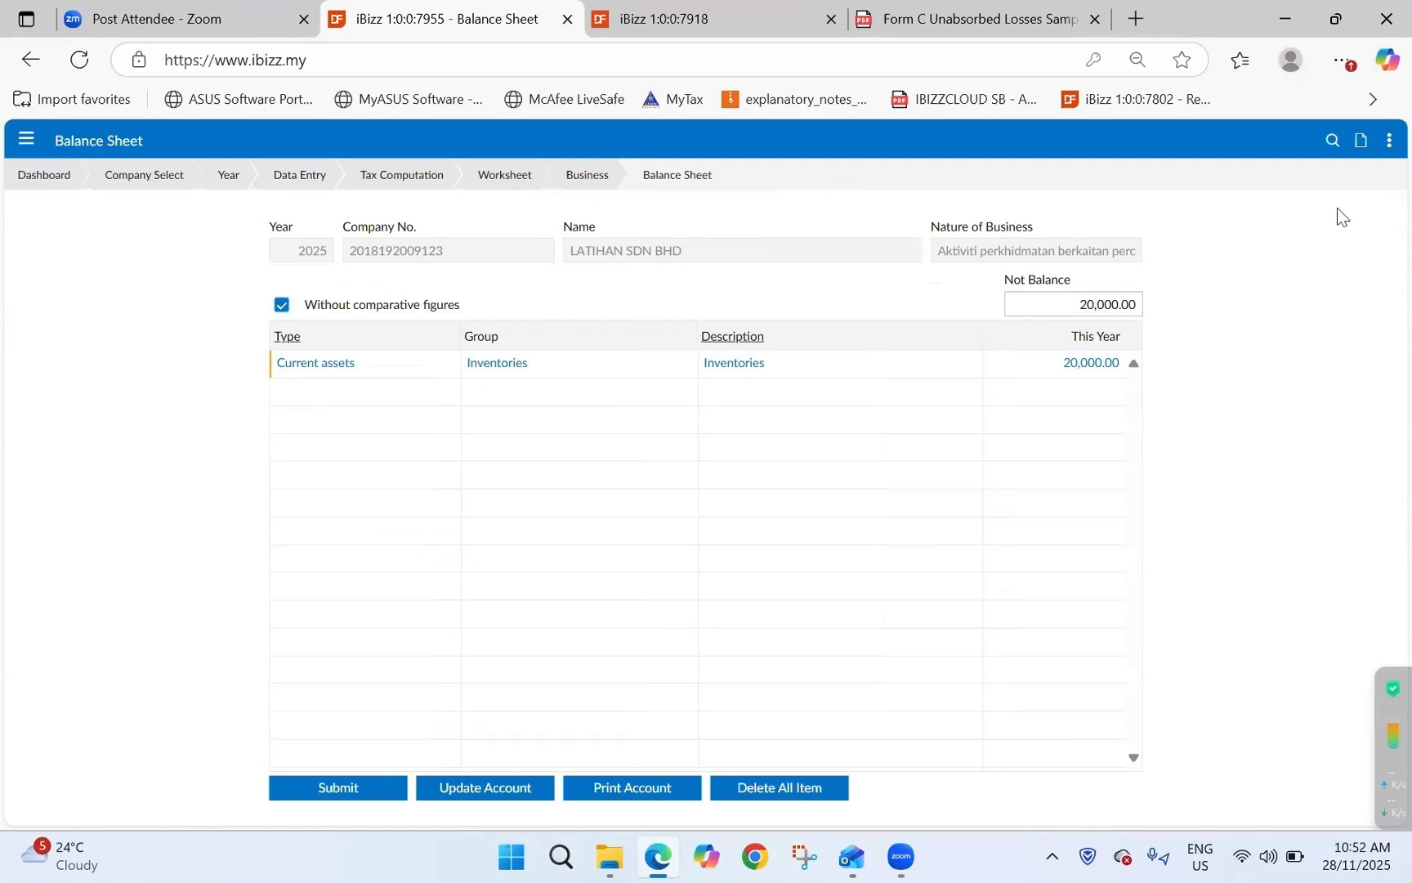
click(1362, 147)
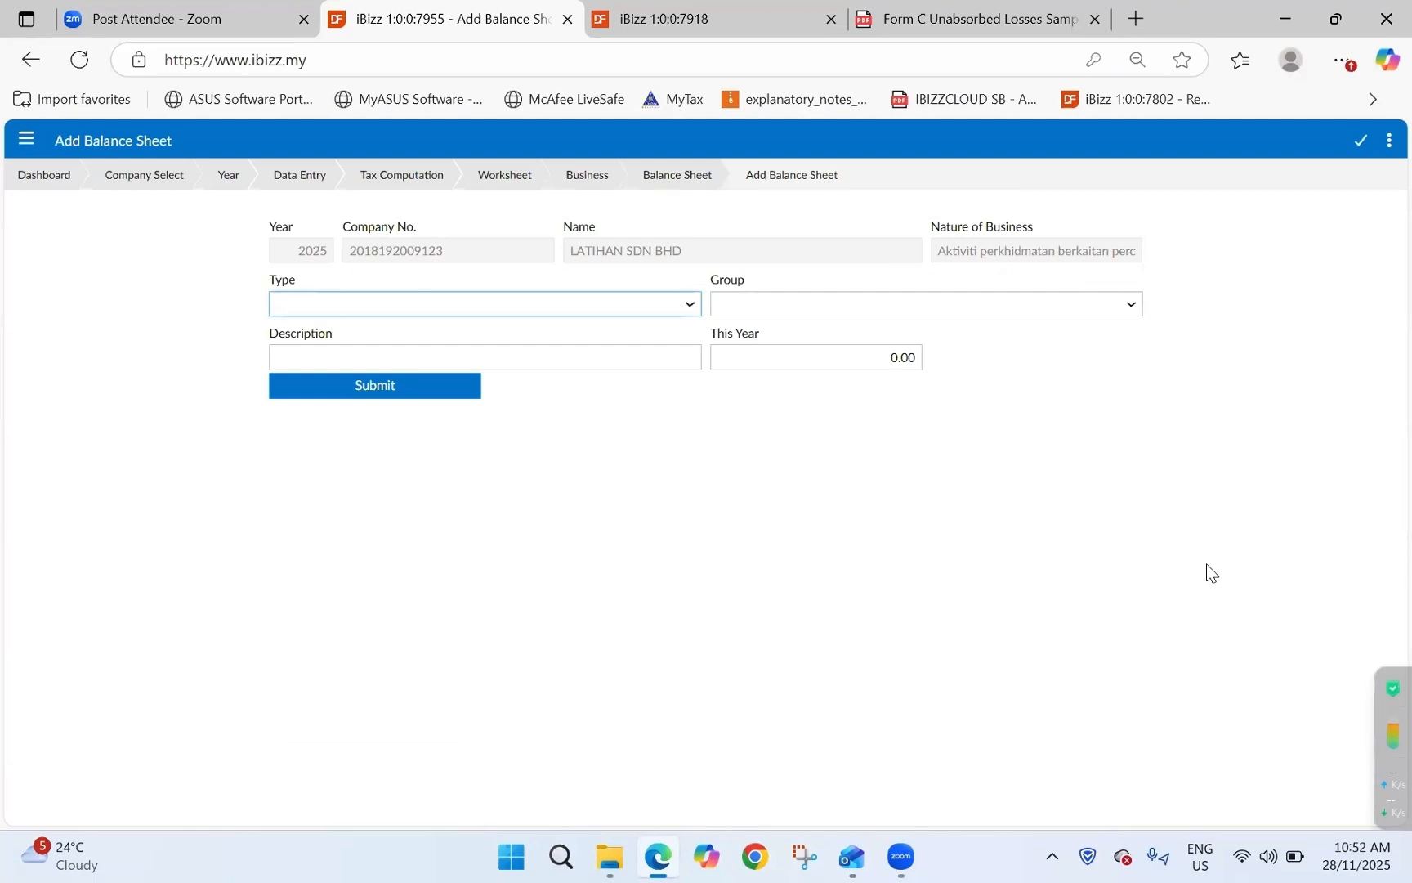
Add an Office Equipment line of 30,000.00 under Fixed assets, Other fixed assets.
click(588, 303)
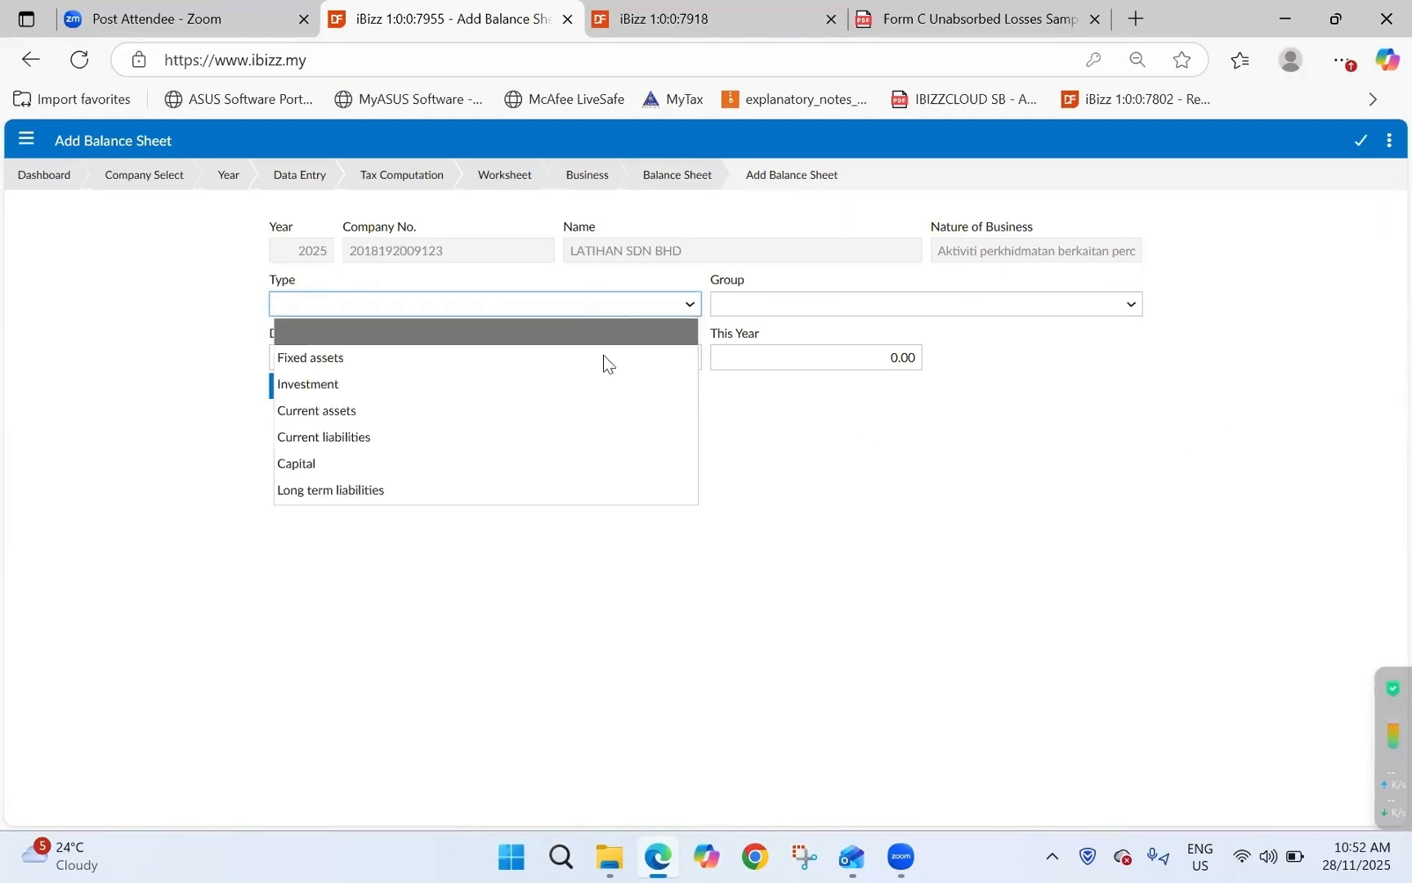
click(603, 356)
click(779, 314)
click(817, 437)
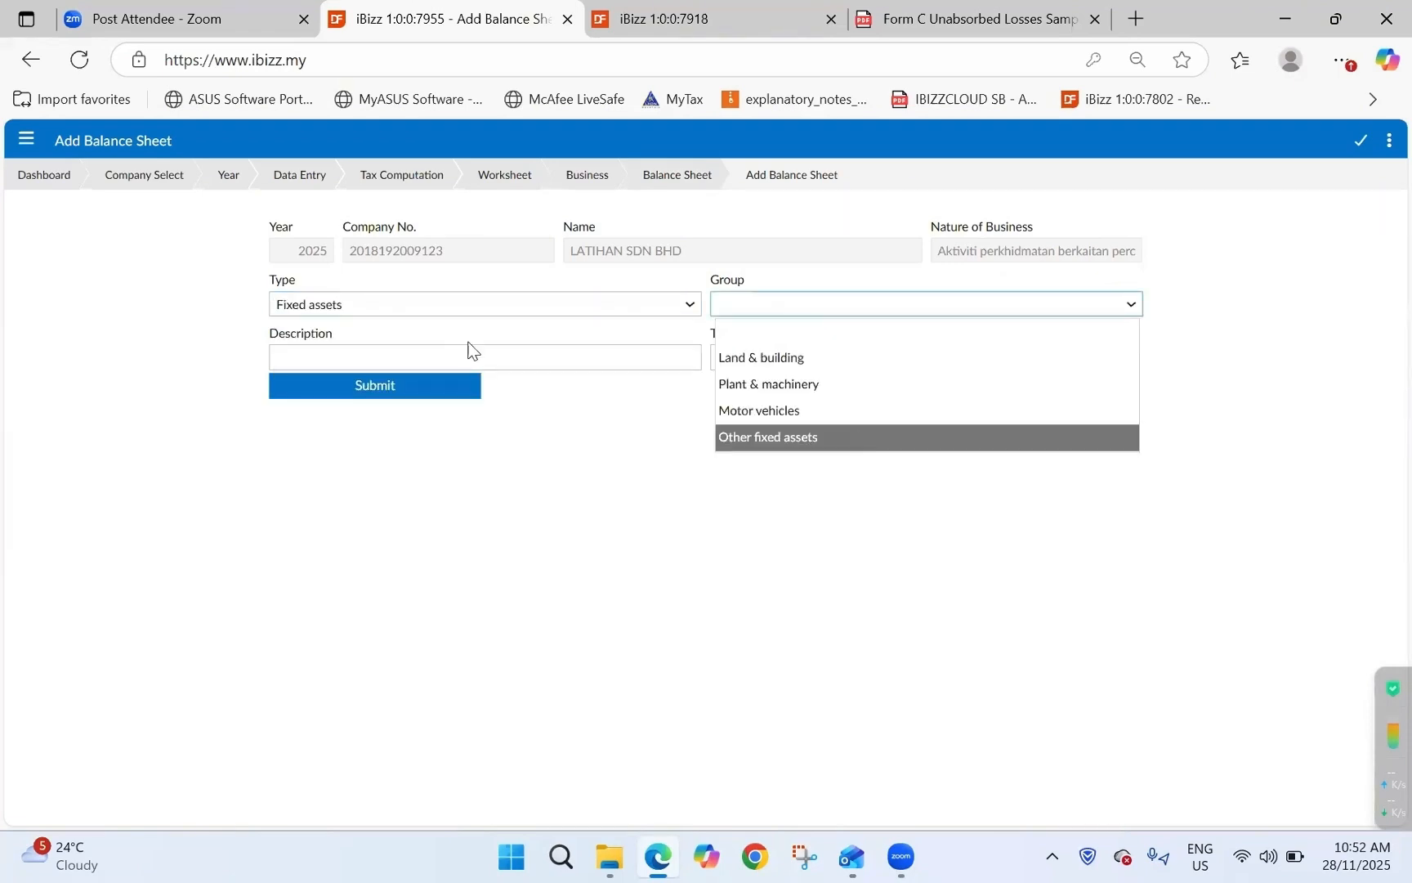
click(486, 357)
text(Office Equipment)
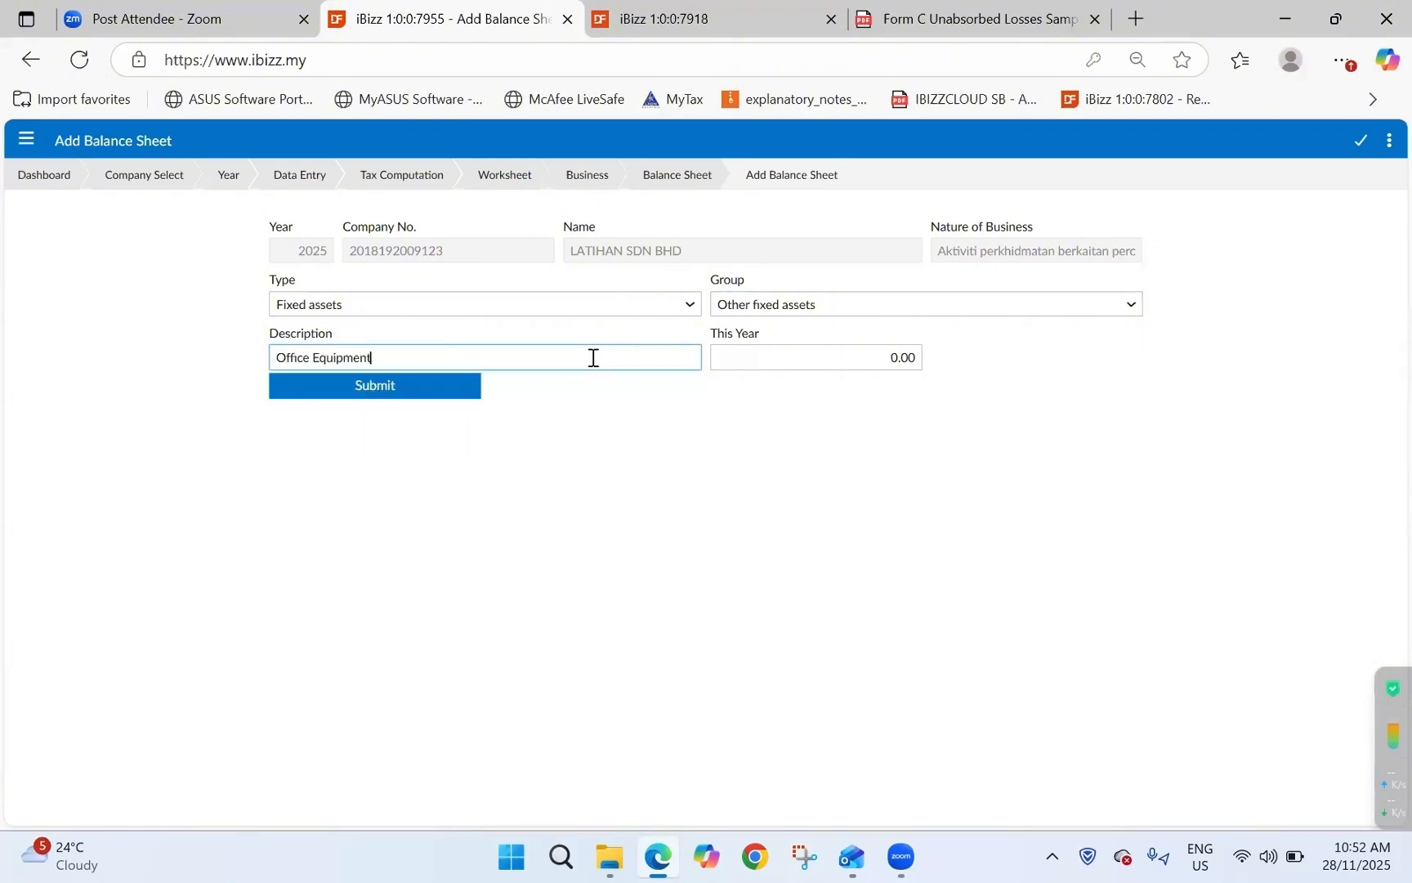
key(Tab)
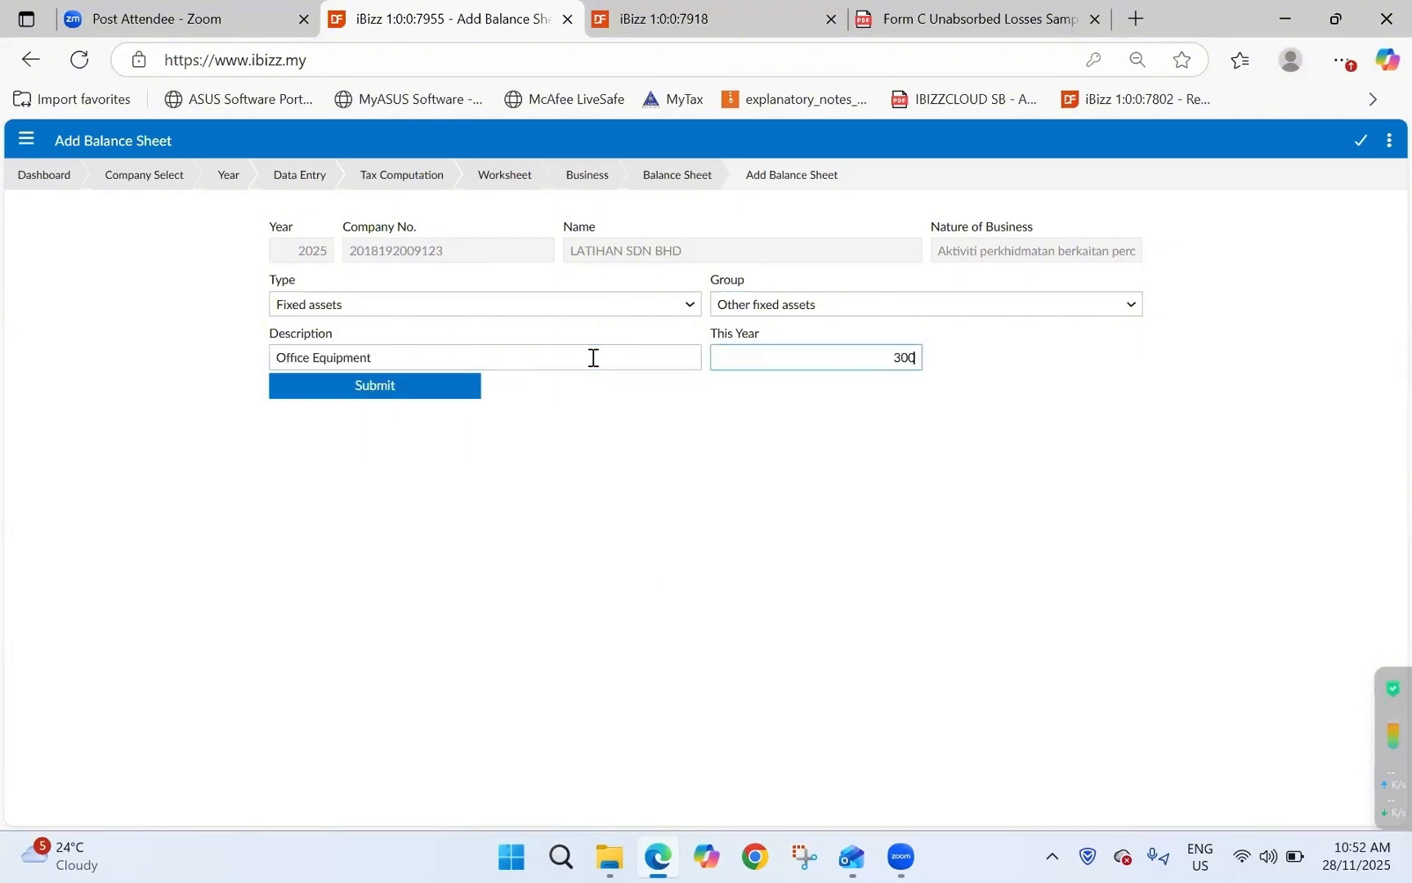
click(413, 387)
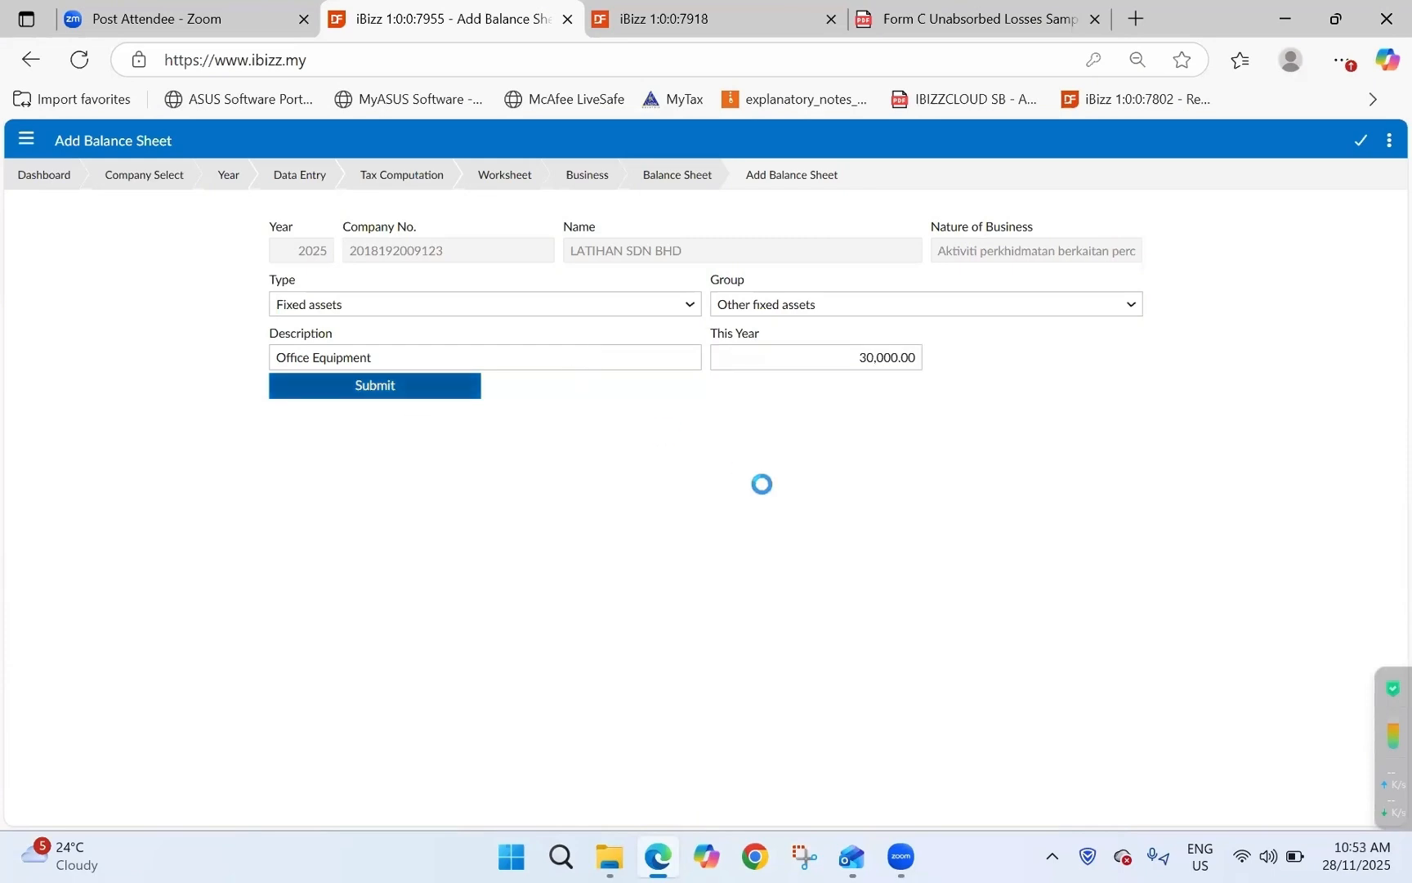
Add an FD line under Investment type and Investment group worth 20,000.00.
click(1361, 140)
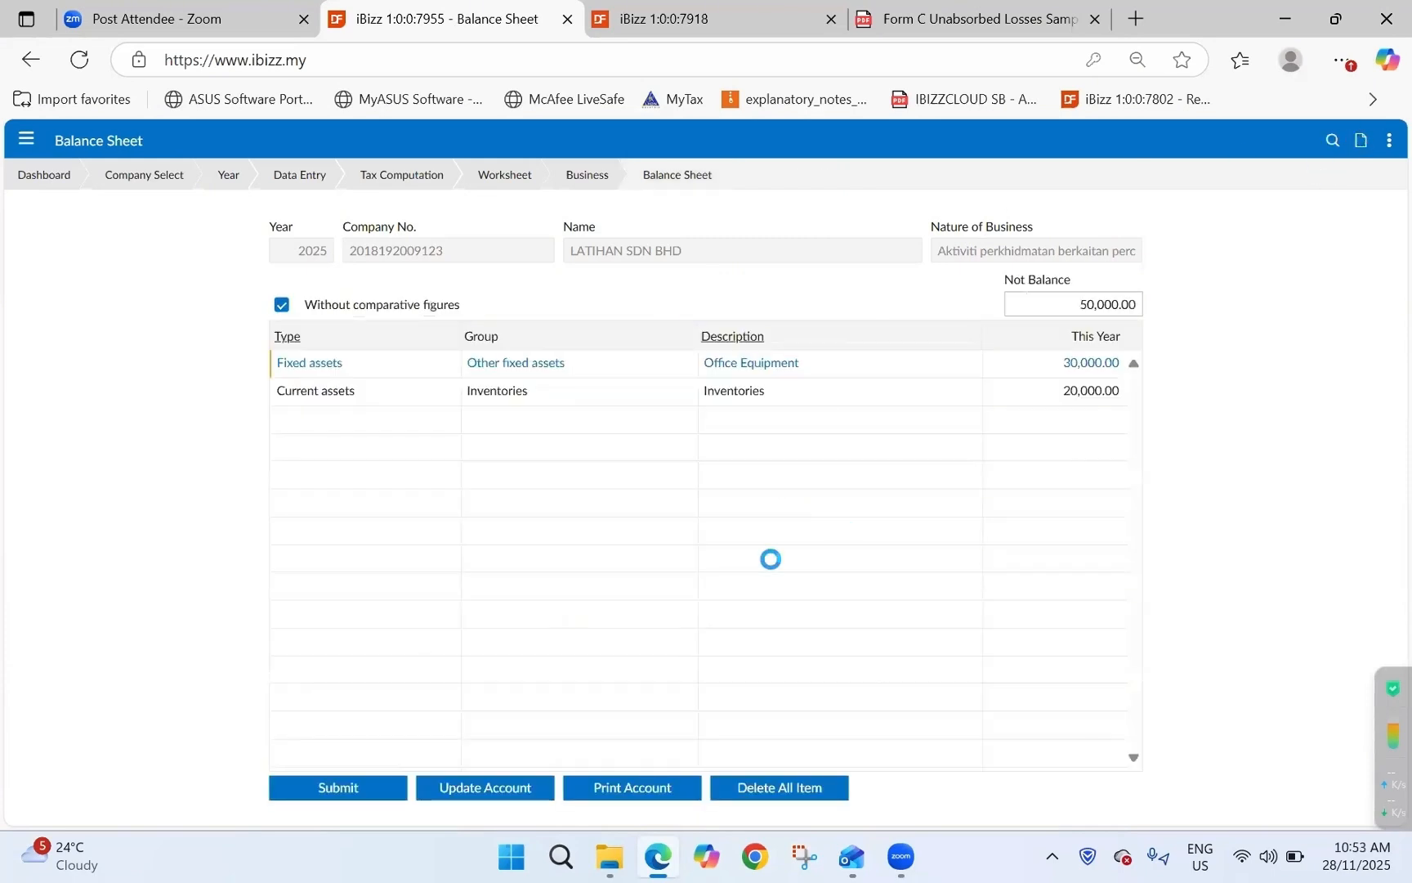
click(486, 309)
click(489, 384)
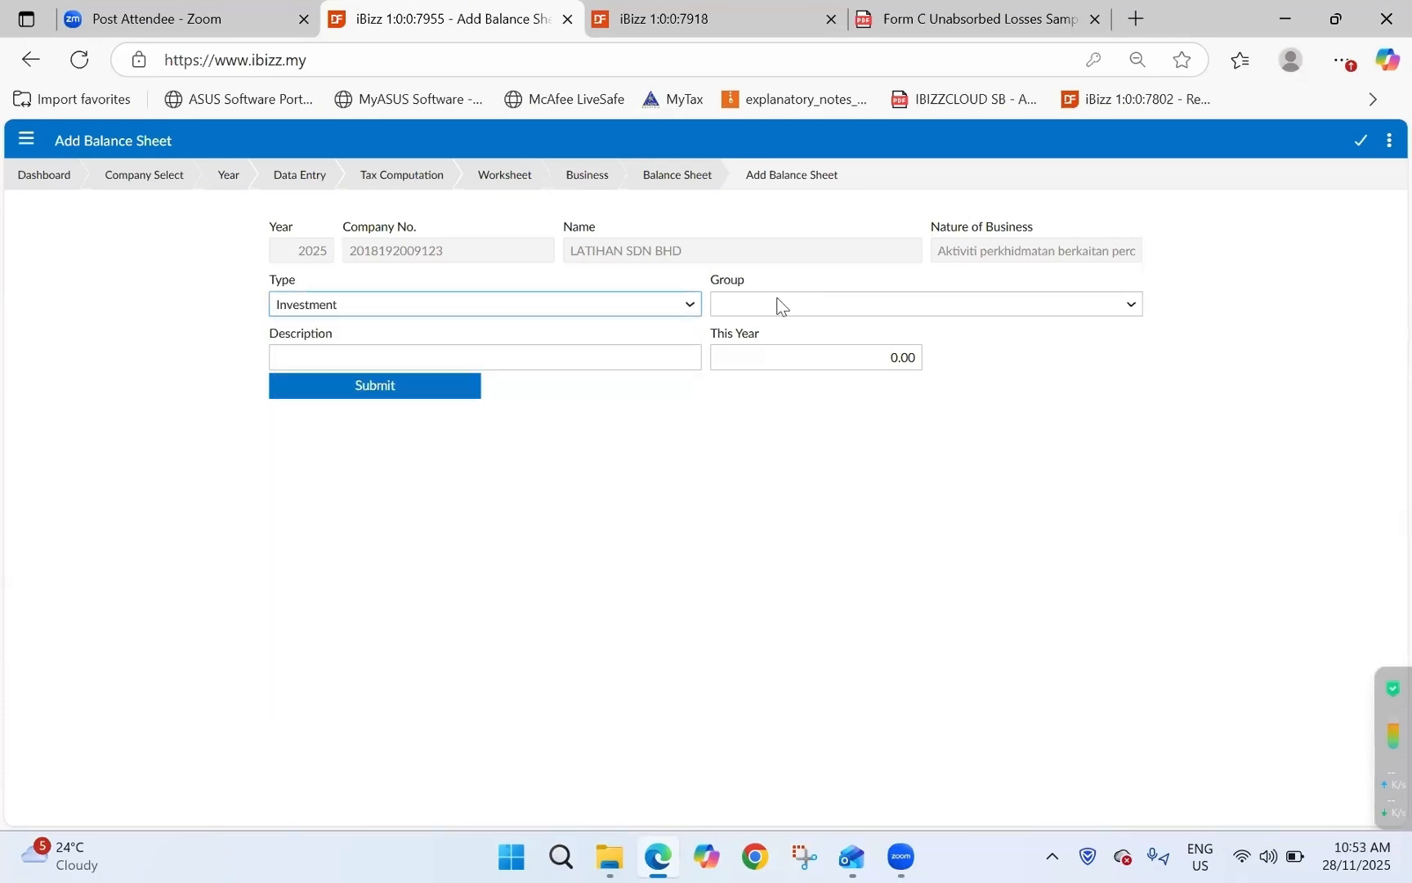
click(779, 306)
click(800, 357)
click(505, 357)
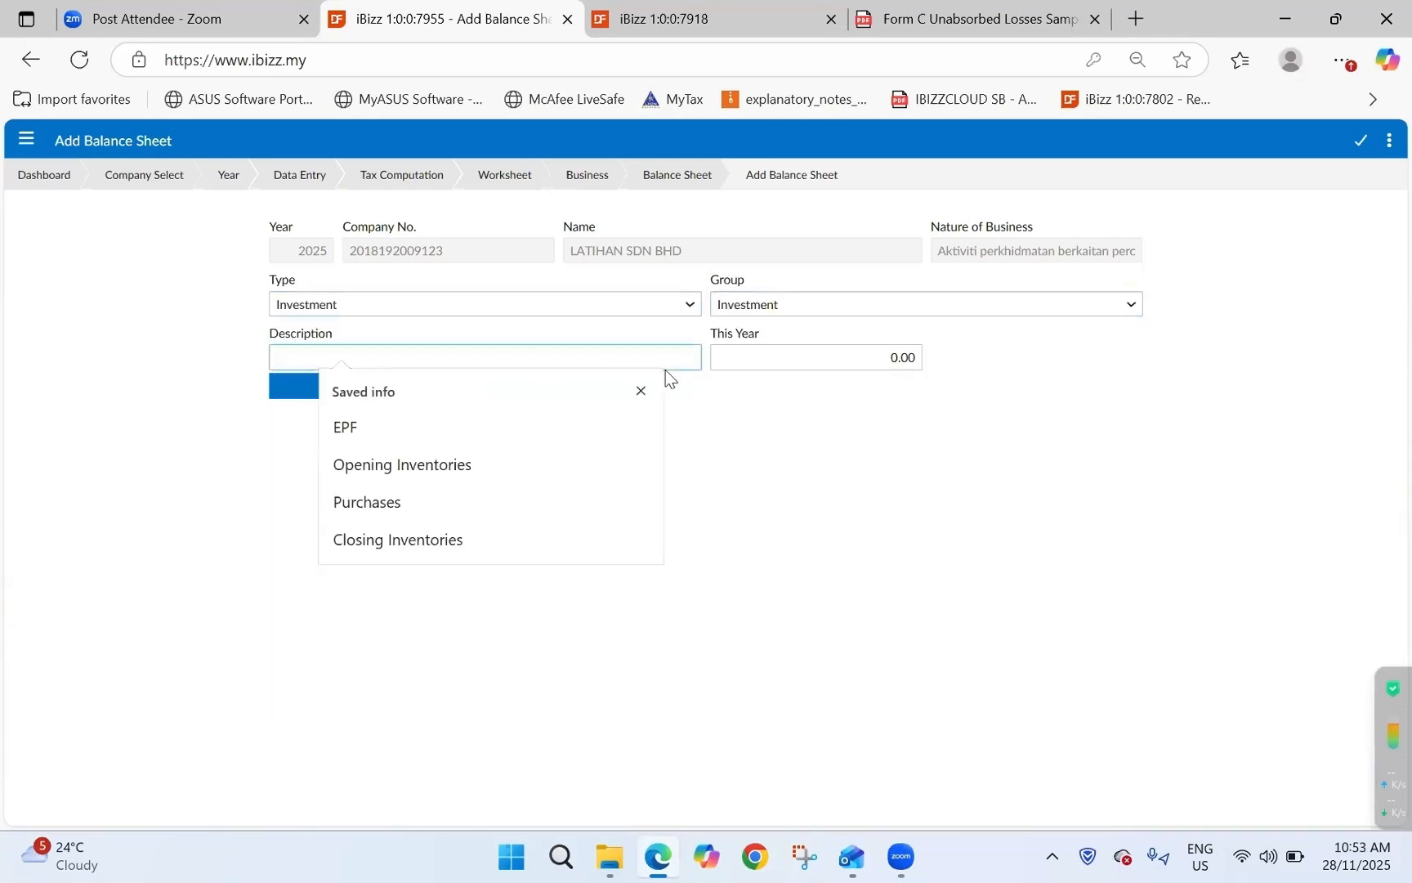
text(FD)
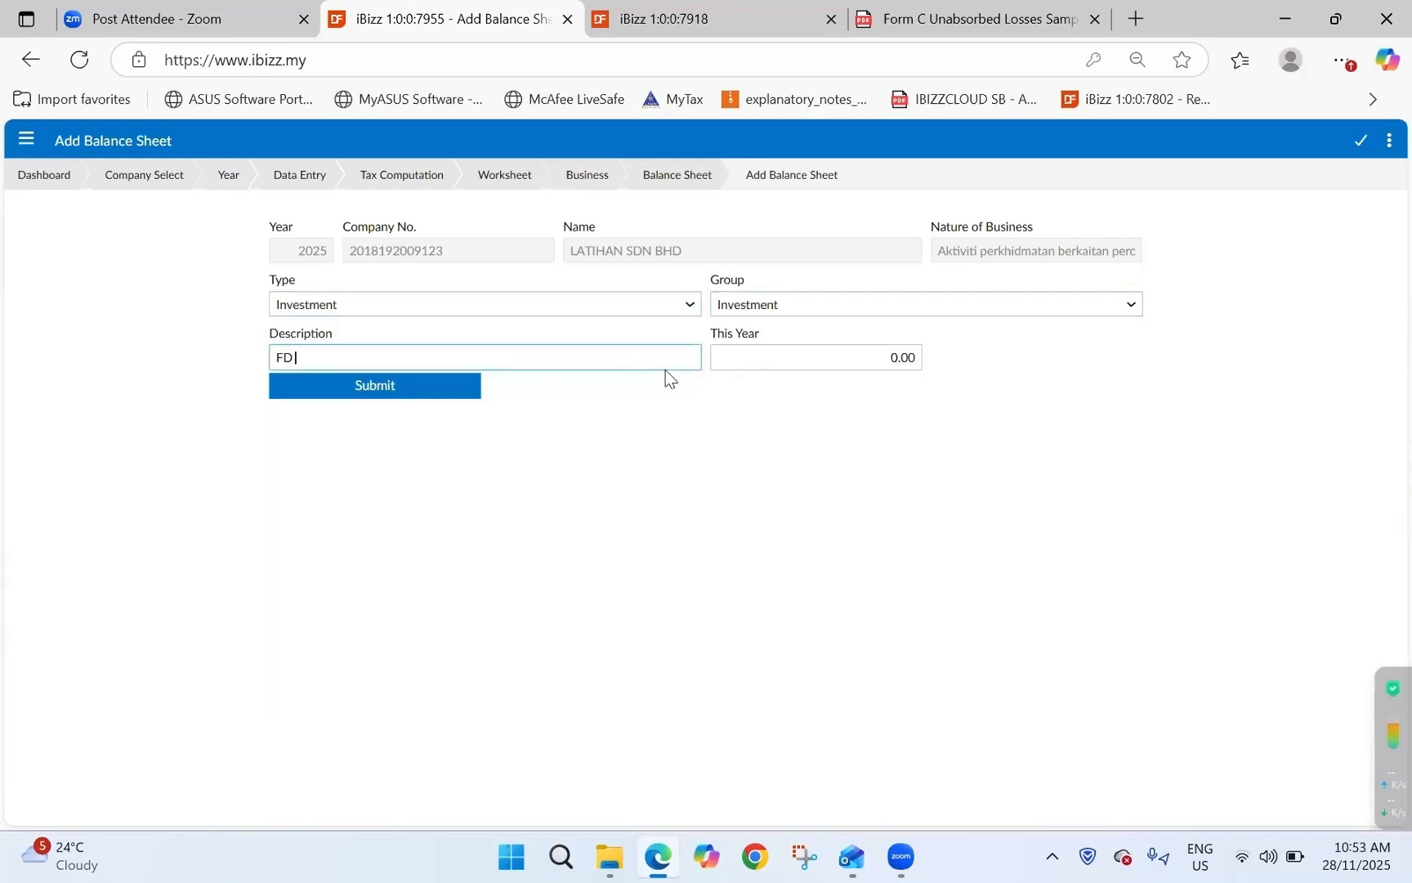
key(Tab)
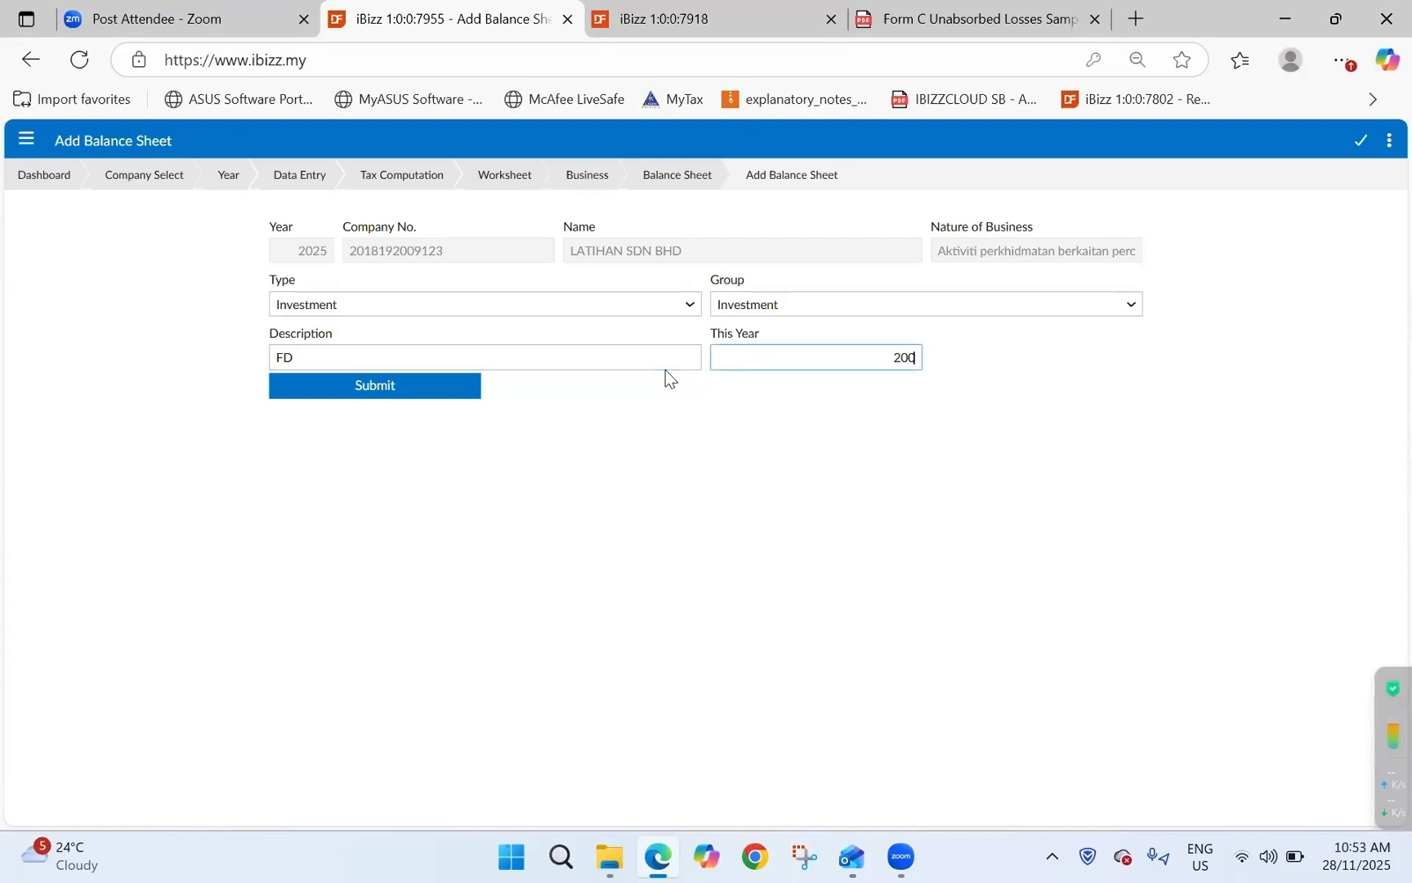
click(464, 389)
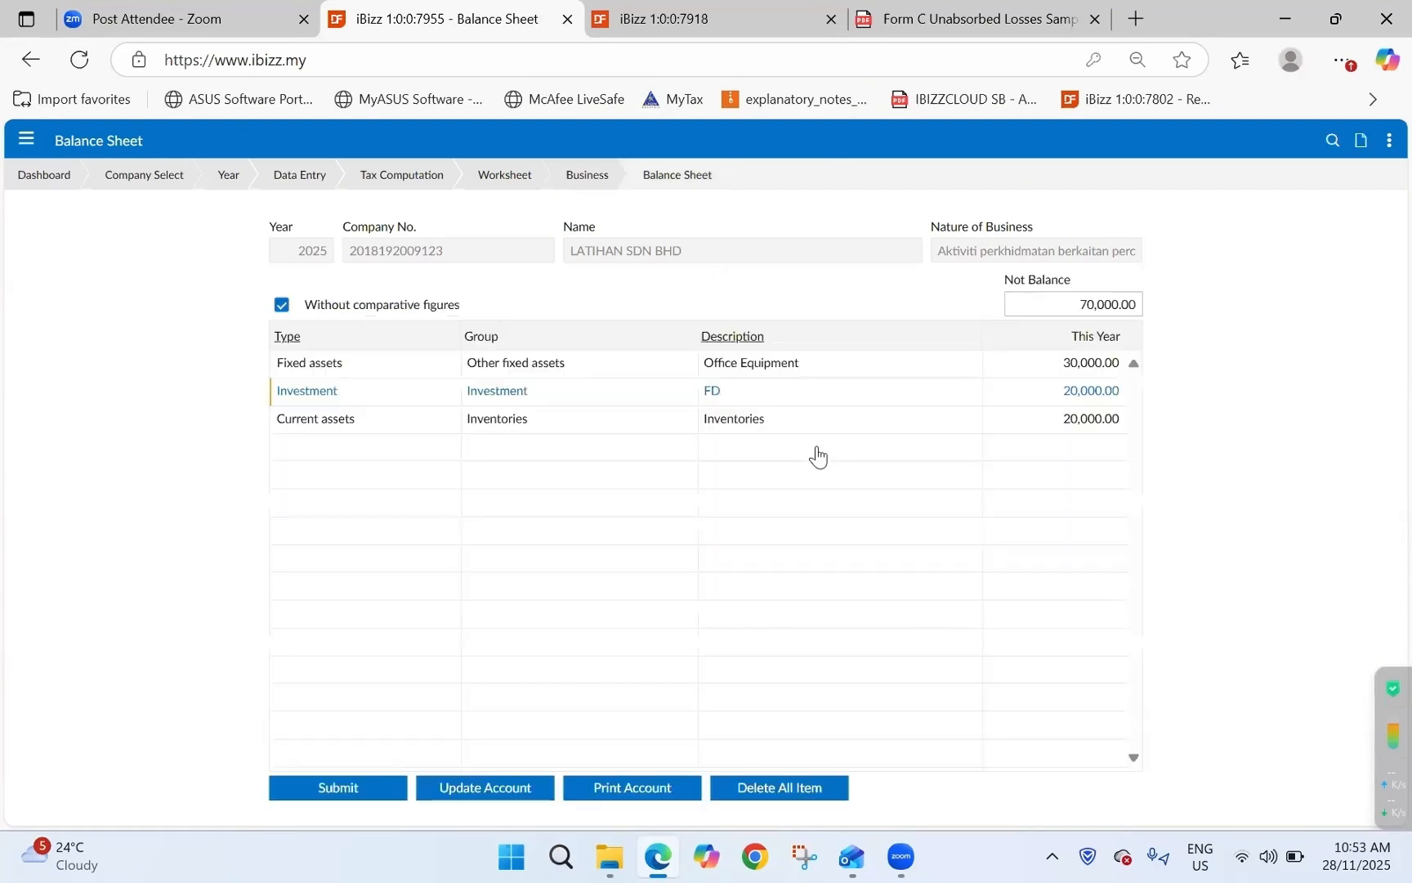
click(1359, 142)
click(438, 303)
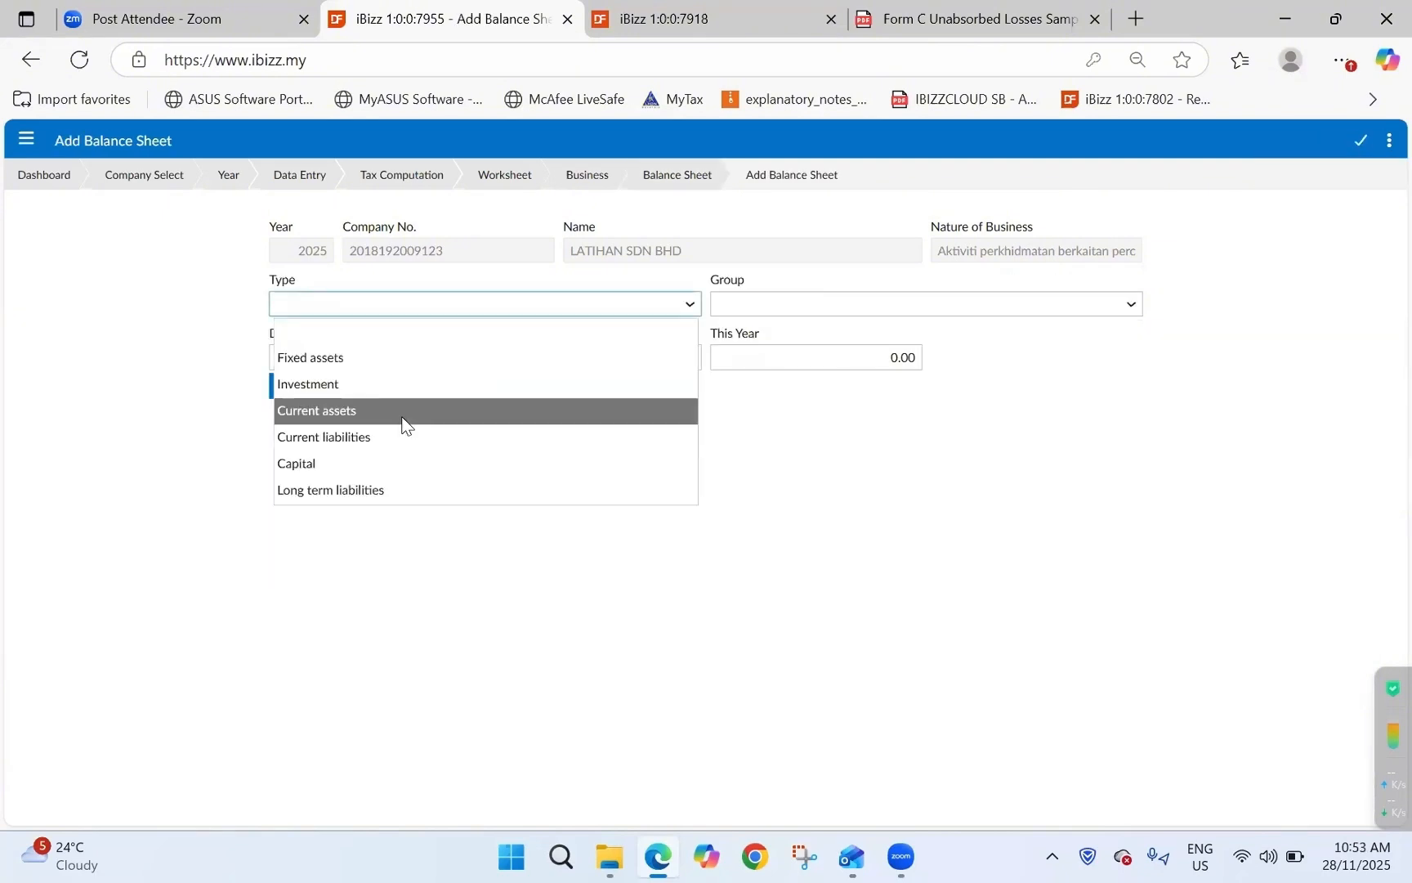
Add Trade receivables of 30,000 under Current assets.
click(402, 413)
click(770, 305)
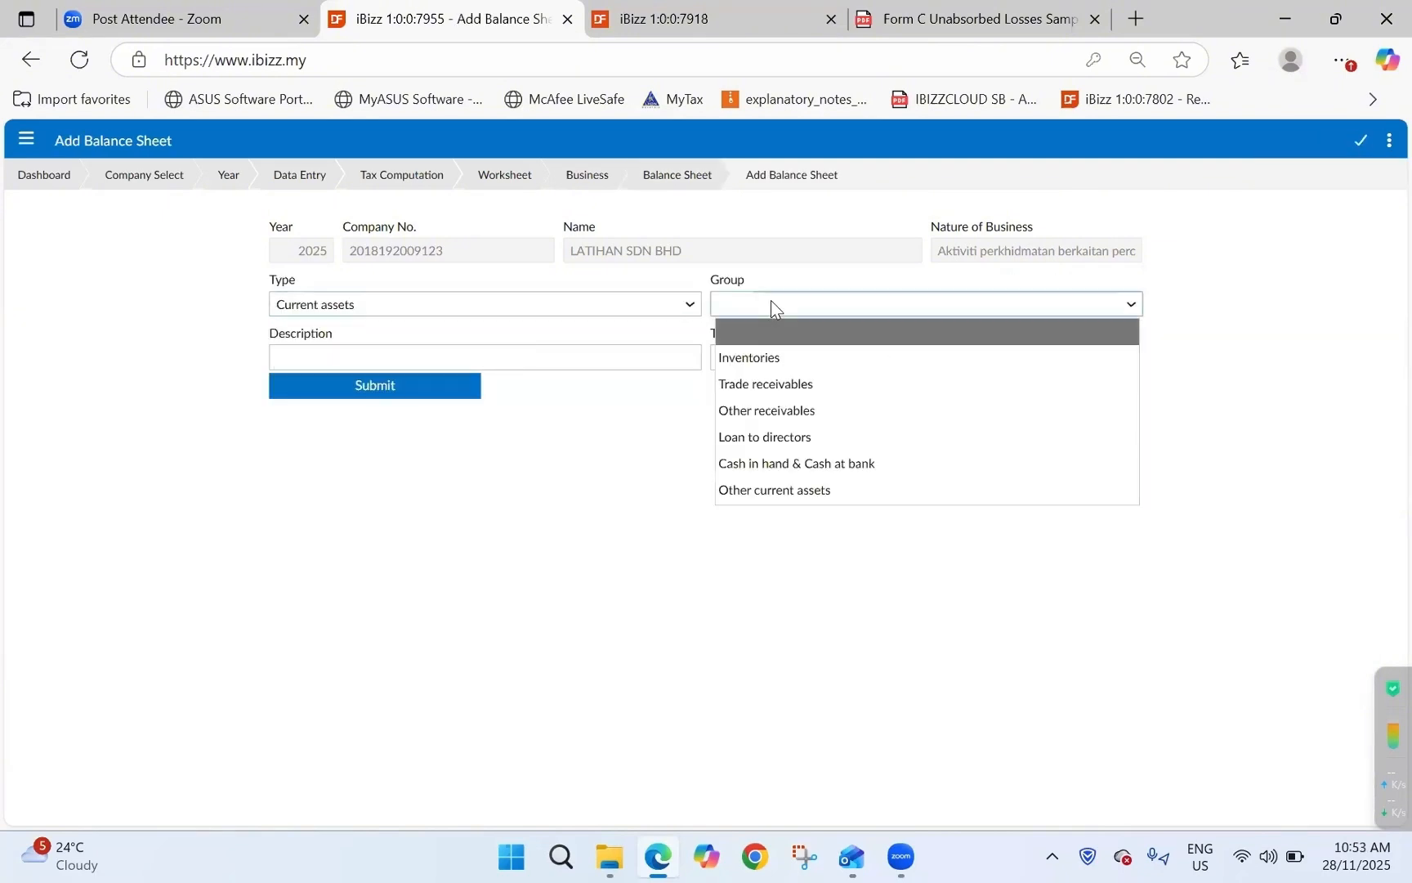
click(810, 387)
click(628, 360)
text(Trade receivables)
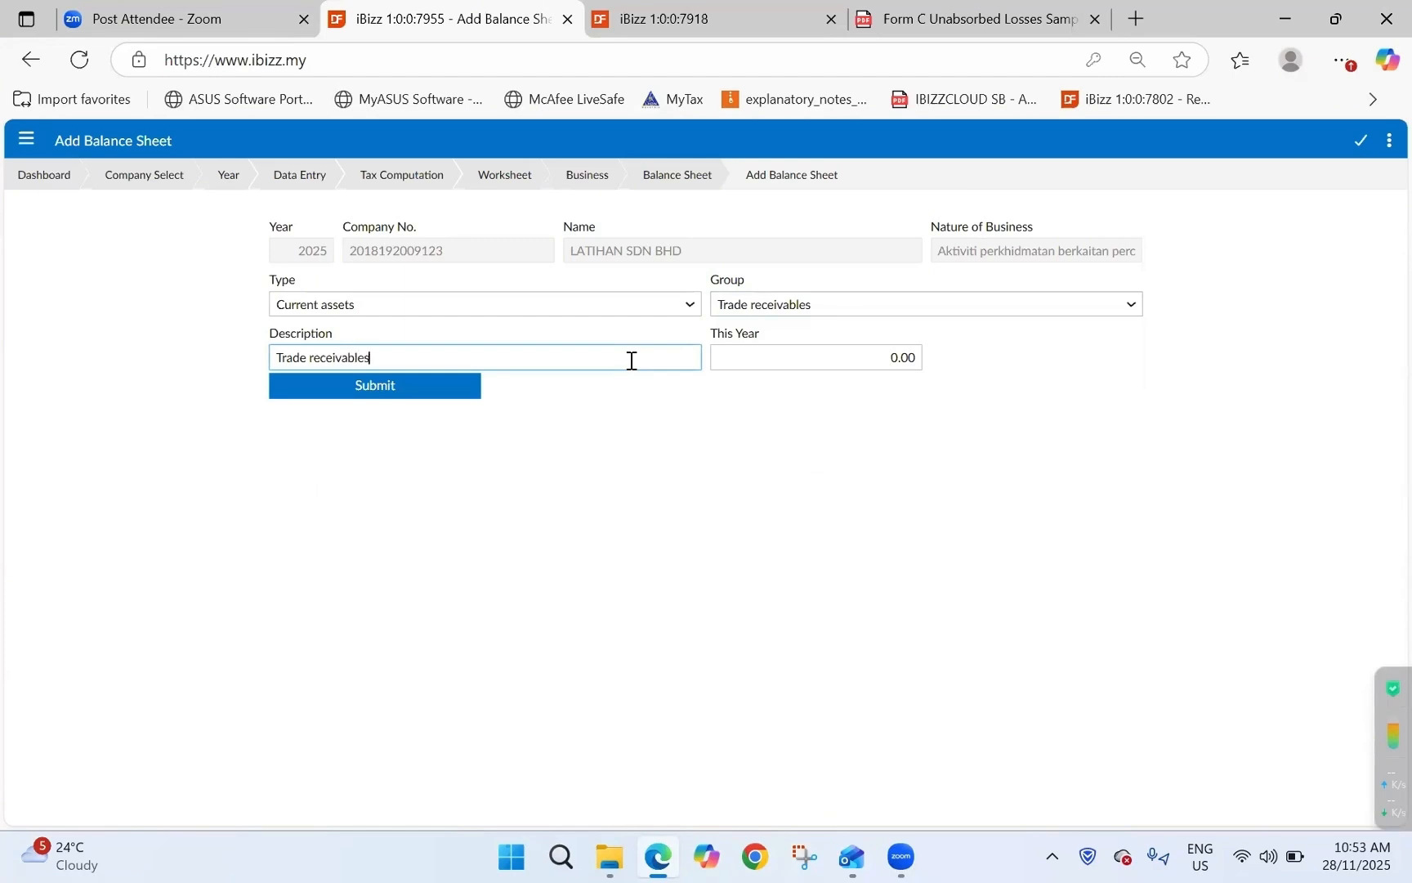
key(Tab)
text(30000)
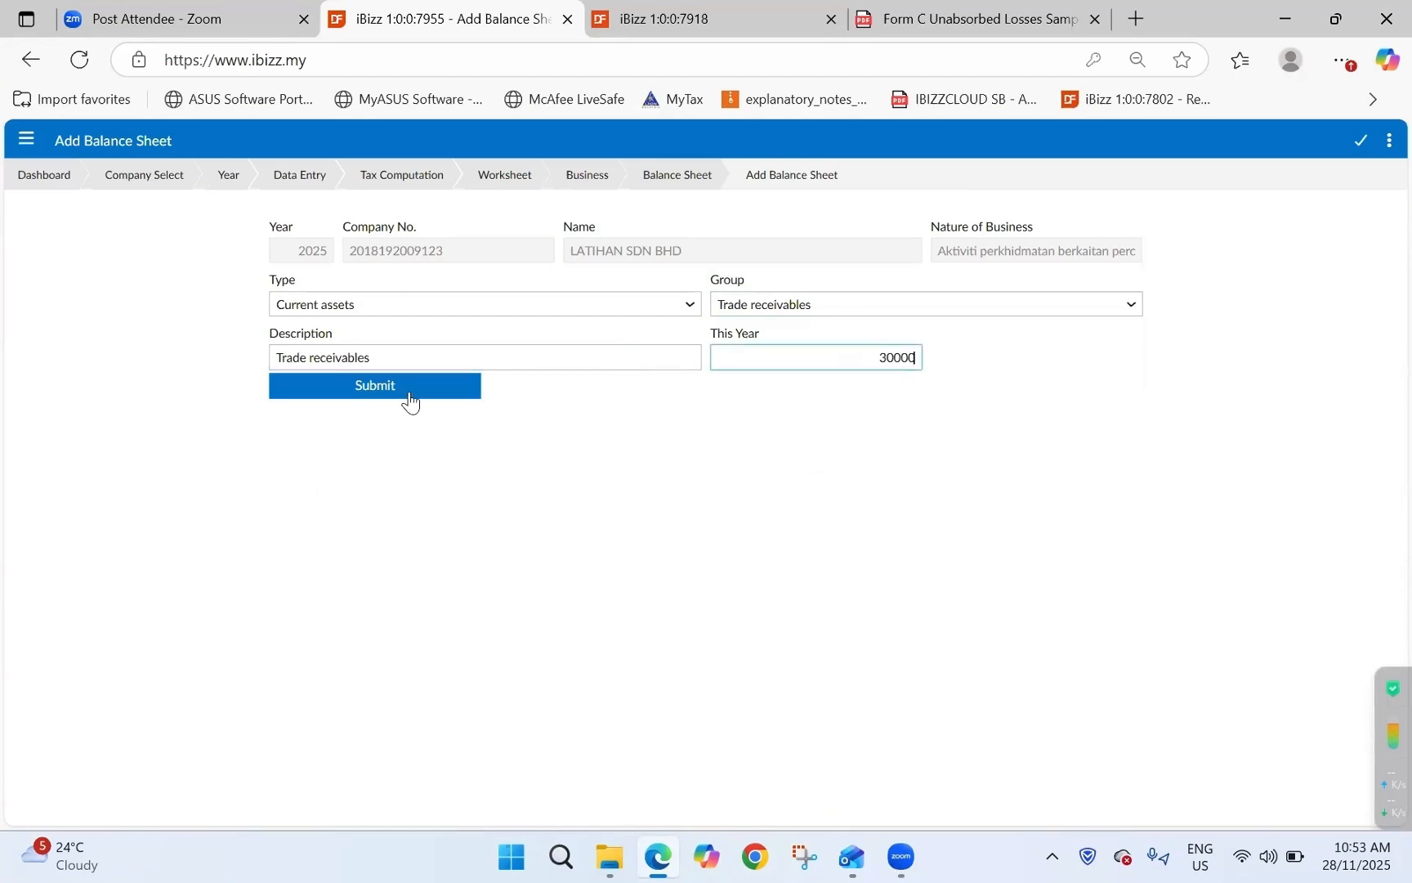
click(409, 398)
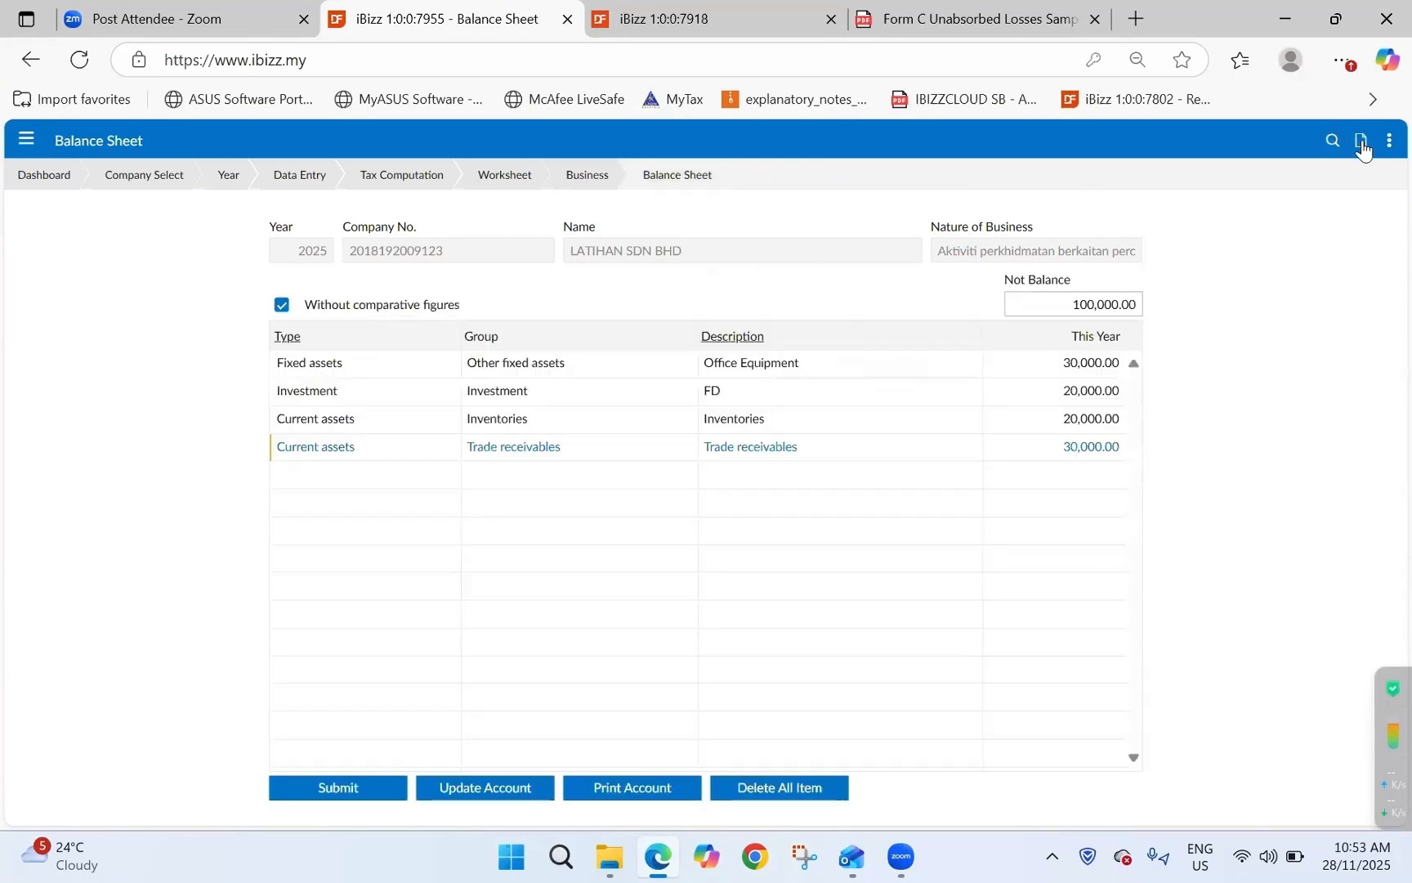
Add Trade payables of 50,000 under Current liabilities.
click(1361, 145)
click(691, 302)
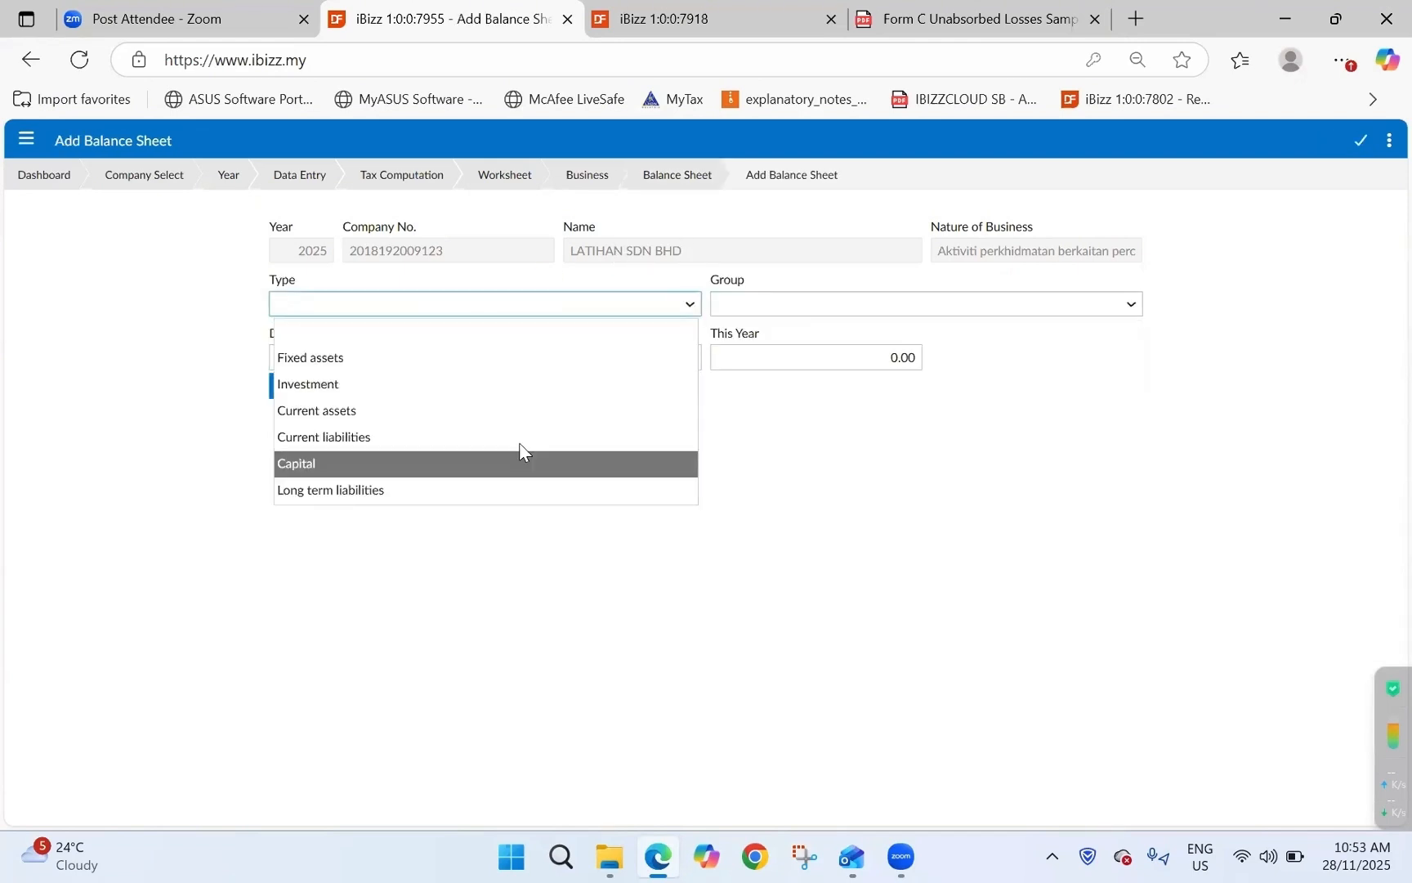
click(520, 441)
click(844, 305)
click(832, 386)
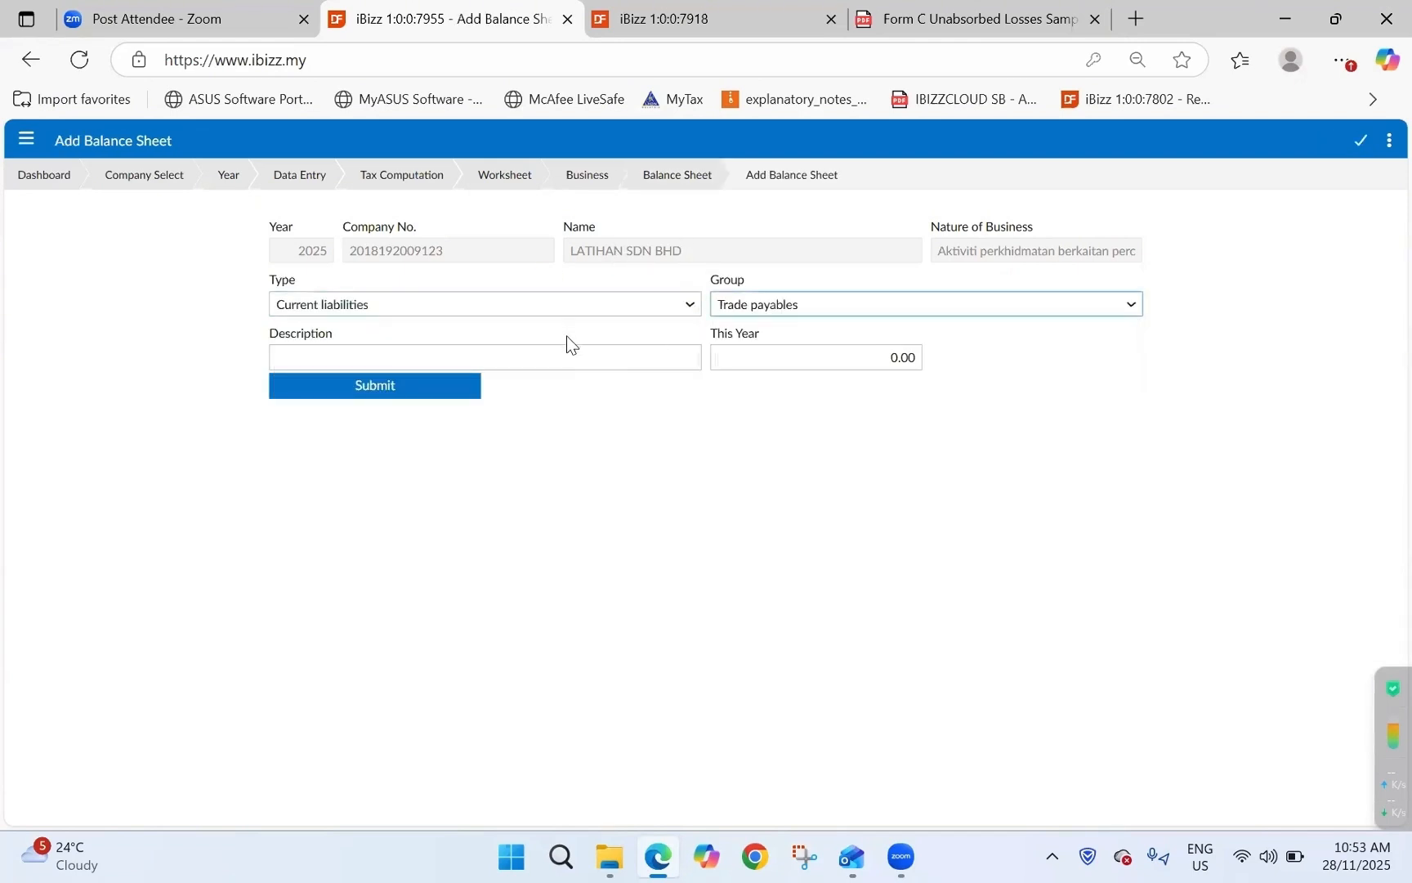
click(555, 353)
text(Trade payables)
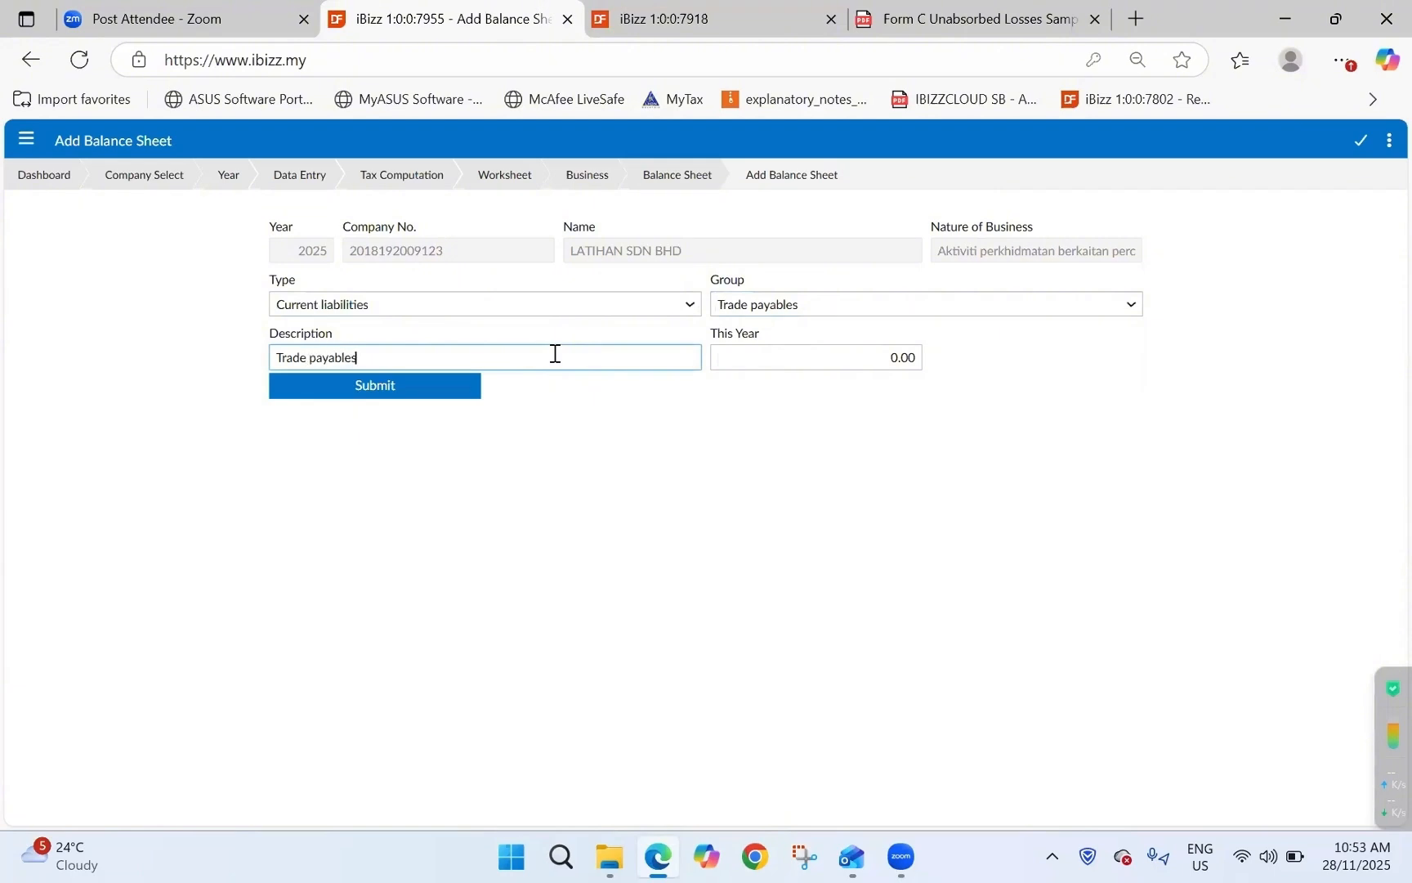
key(Tab)
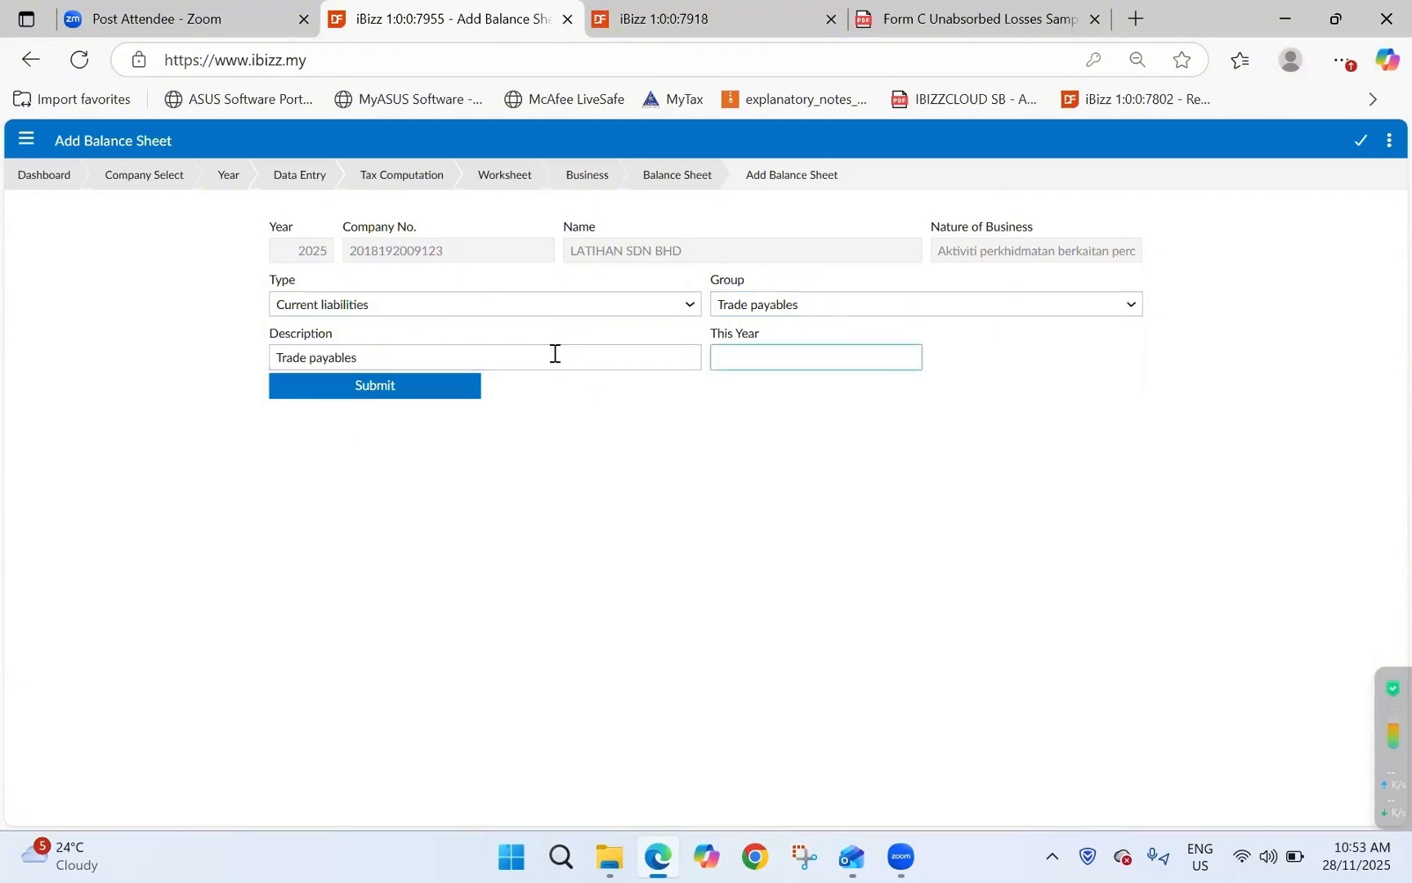
text(50,000)
click(463, 381)
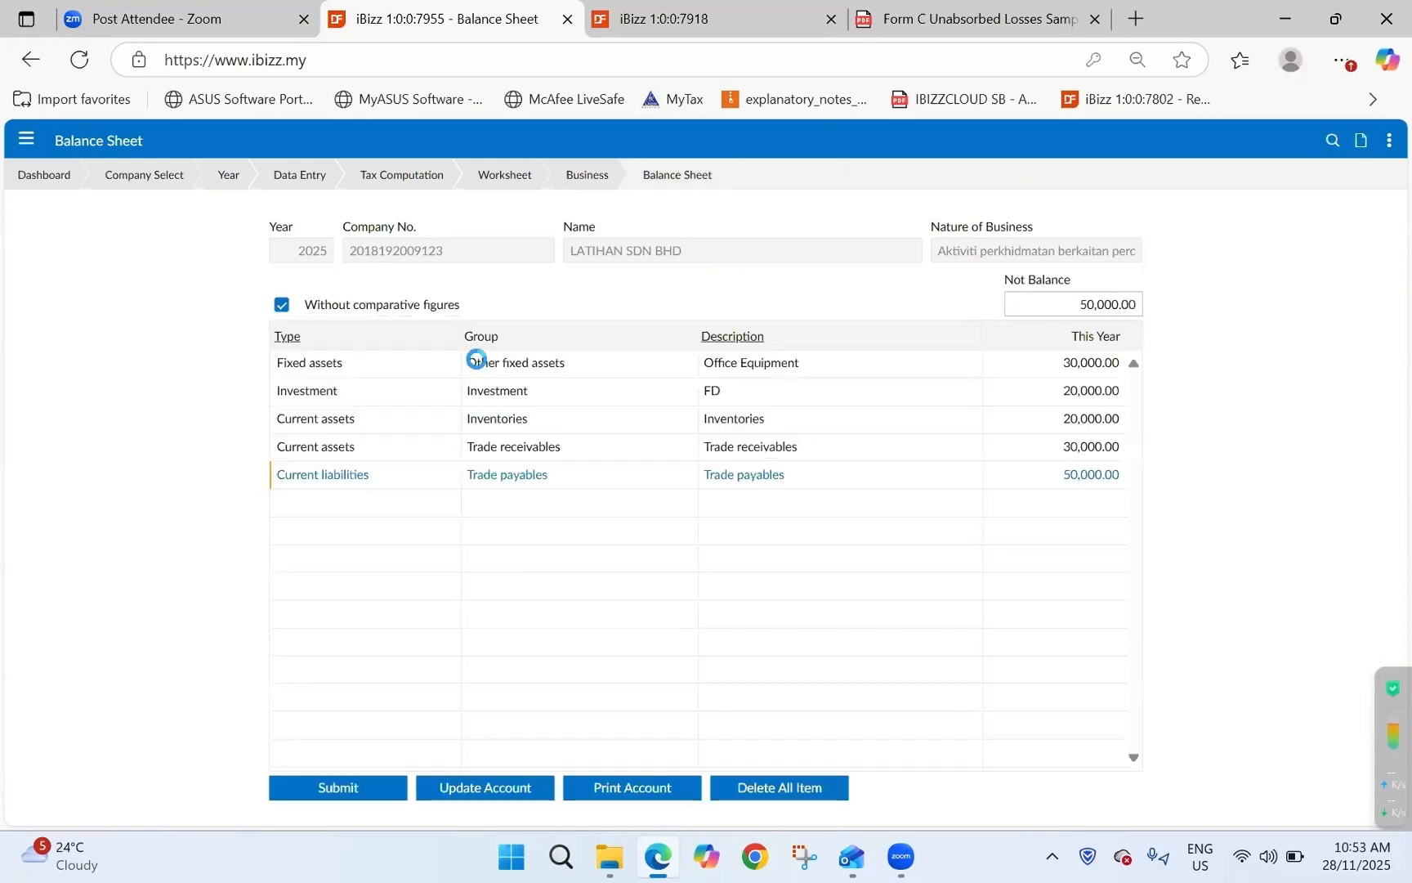
Add 'Share Capital' of 100.00 under the Capital type and Capital group.
click(479, 313)
click(465, 463)
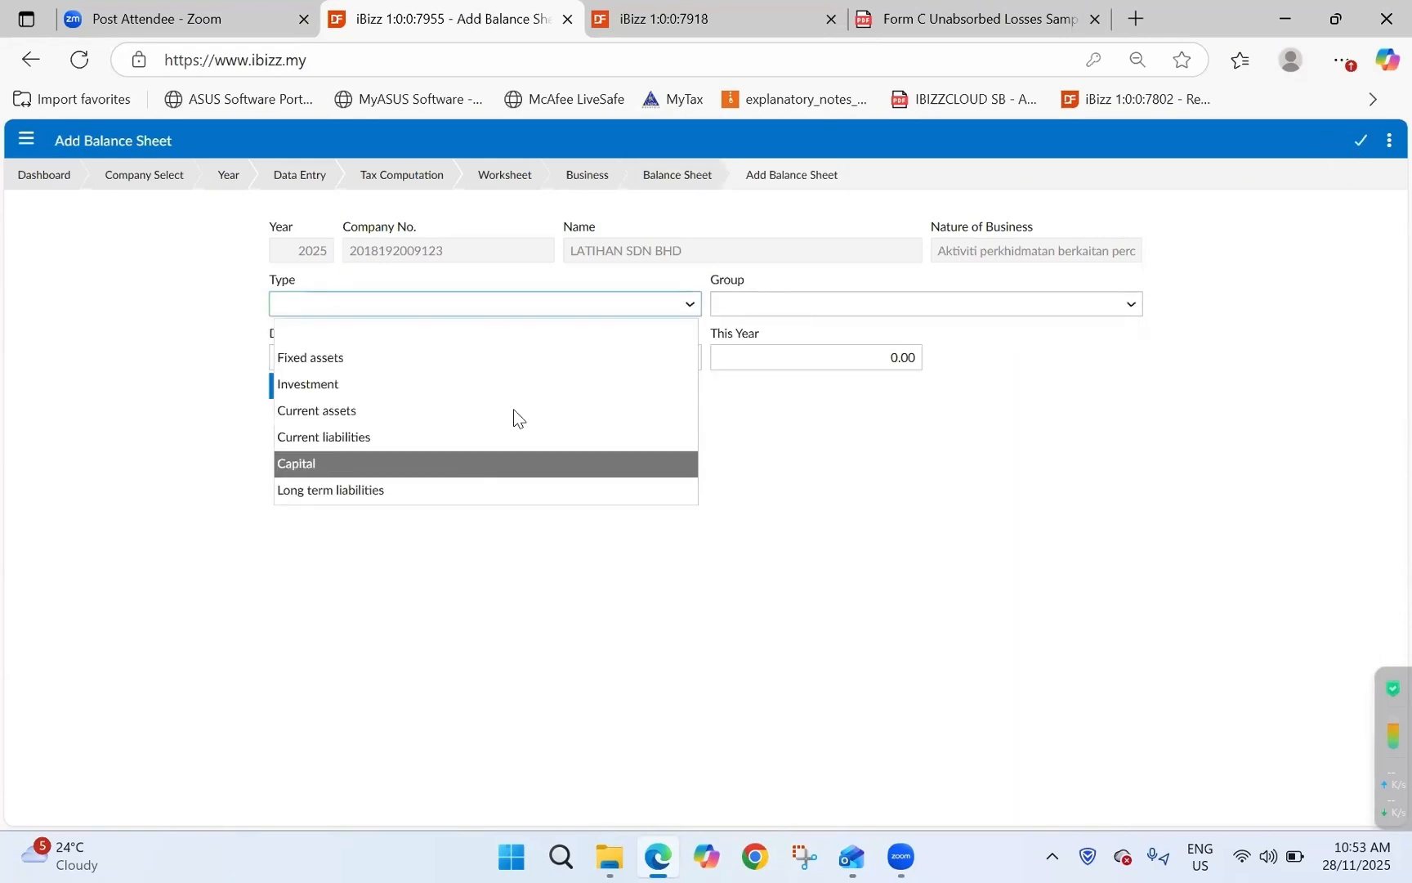
click(820, 304)
click(803, 360)
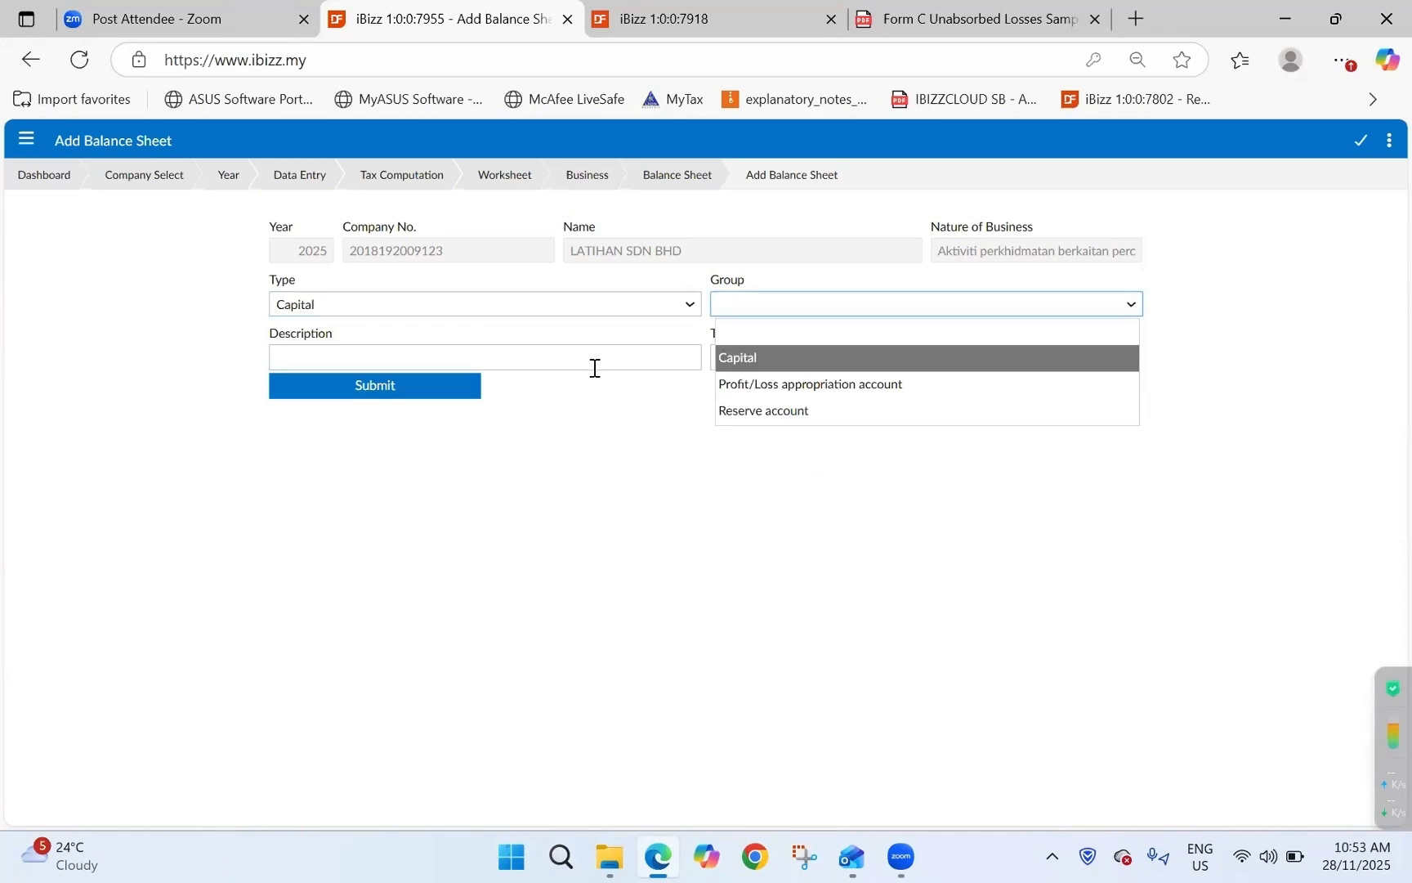
click(604, 356)
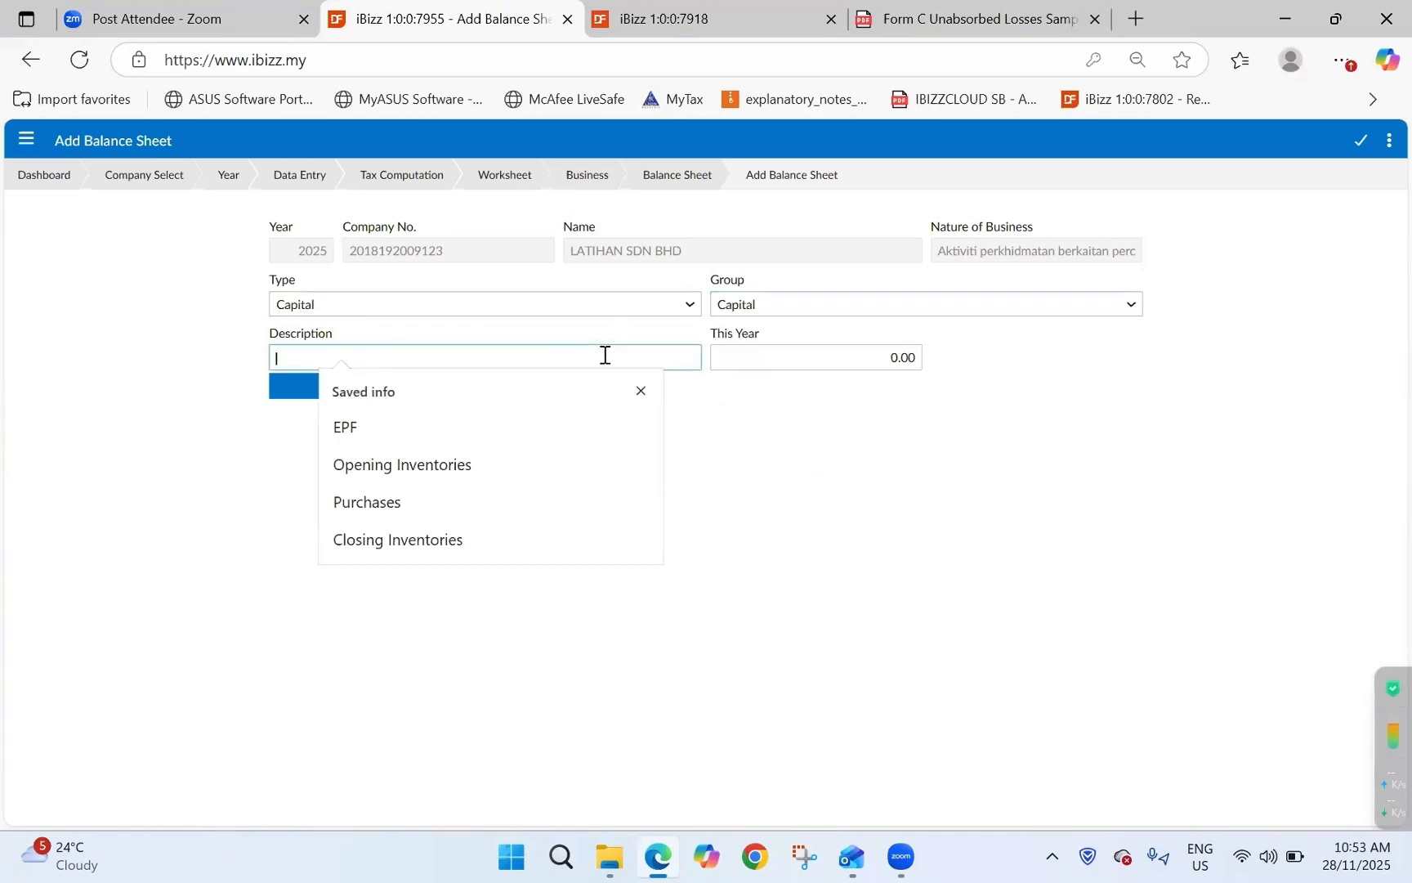
text(Share Capital)
key(Tab)
text(200)
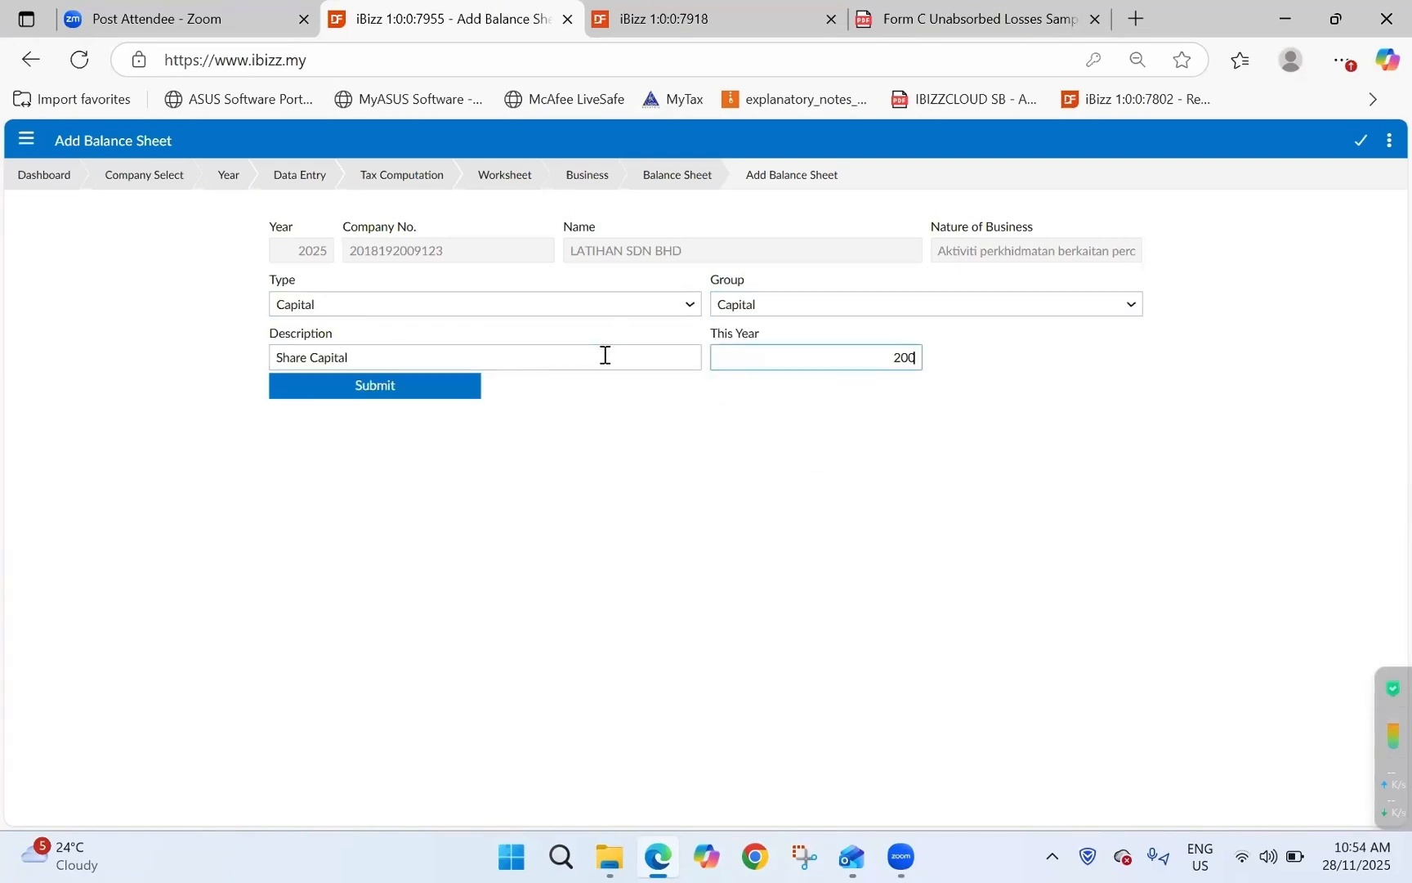
key(BackSpace)
key(BackSpace)
text(1)
click(457, 389)
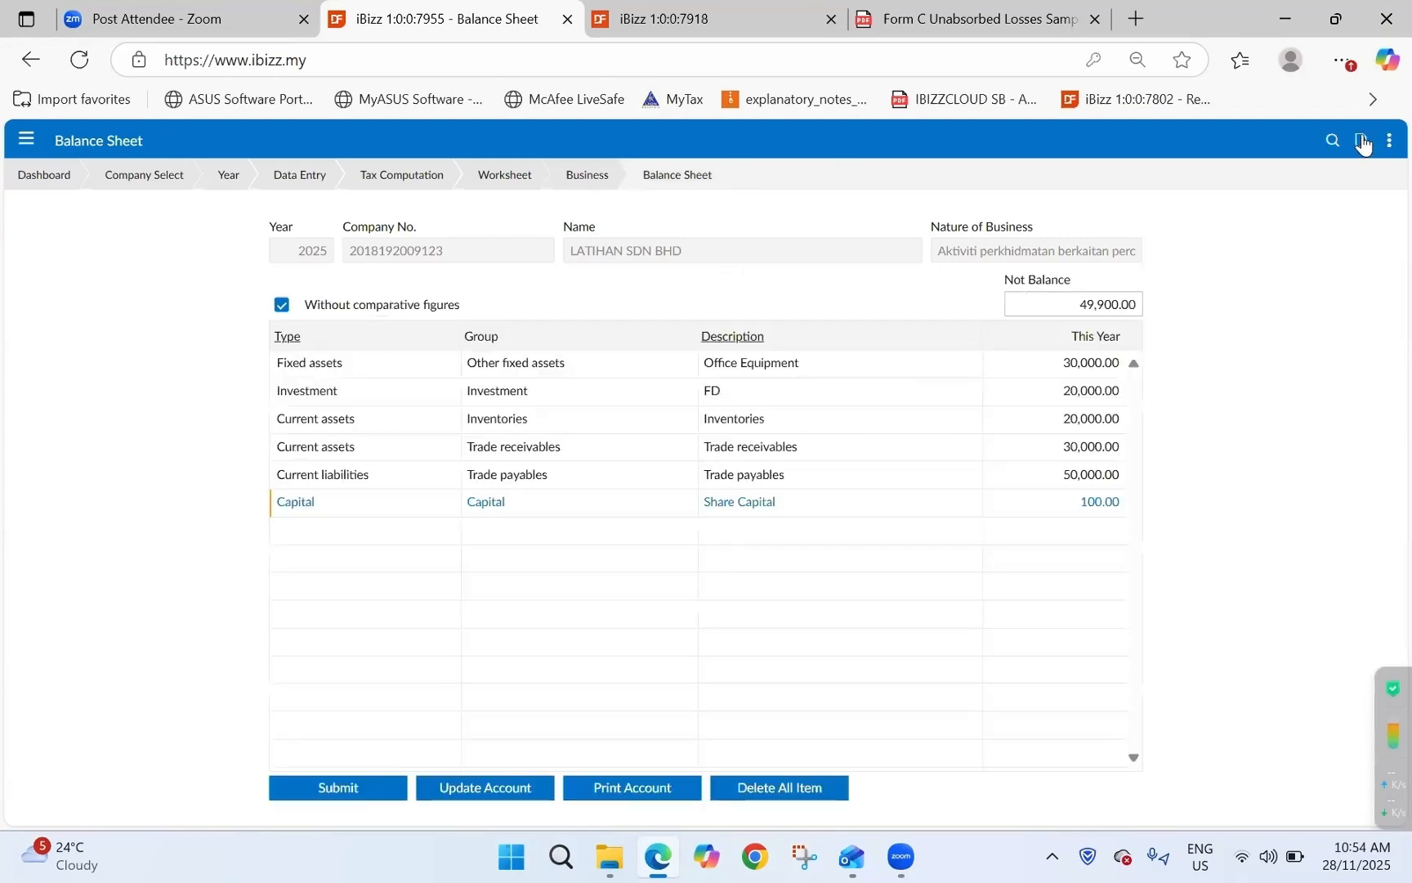
Add Retained profit of 80,000.00 under Capital, Profit/Loss appropriation account.
click(1362, 143)
click(530, 306)
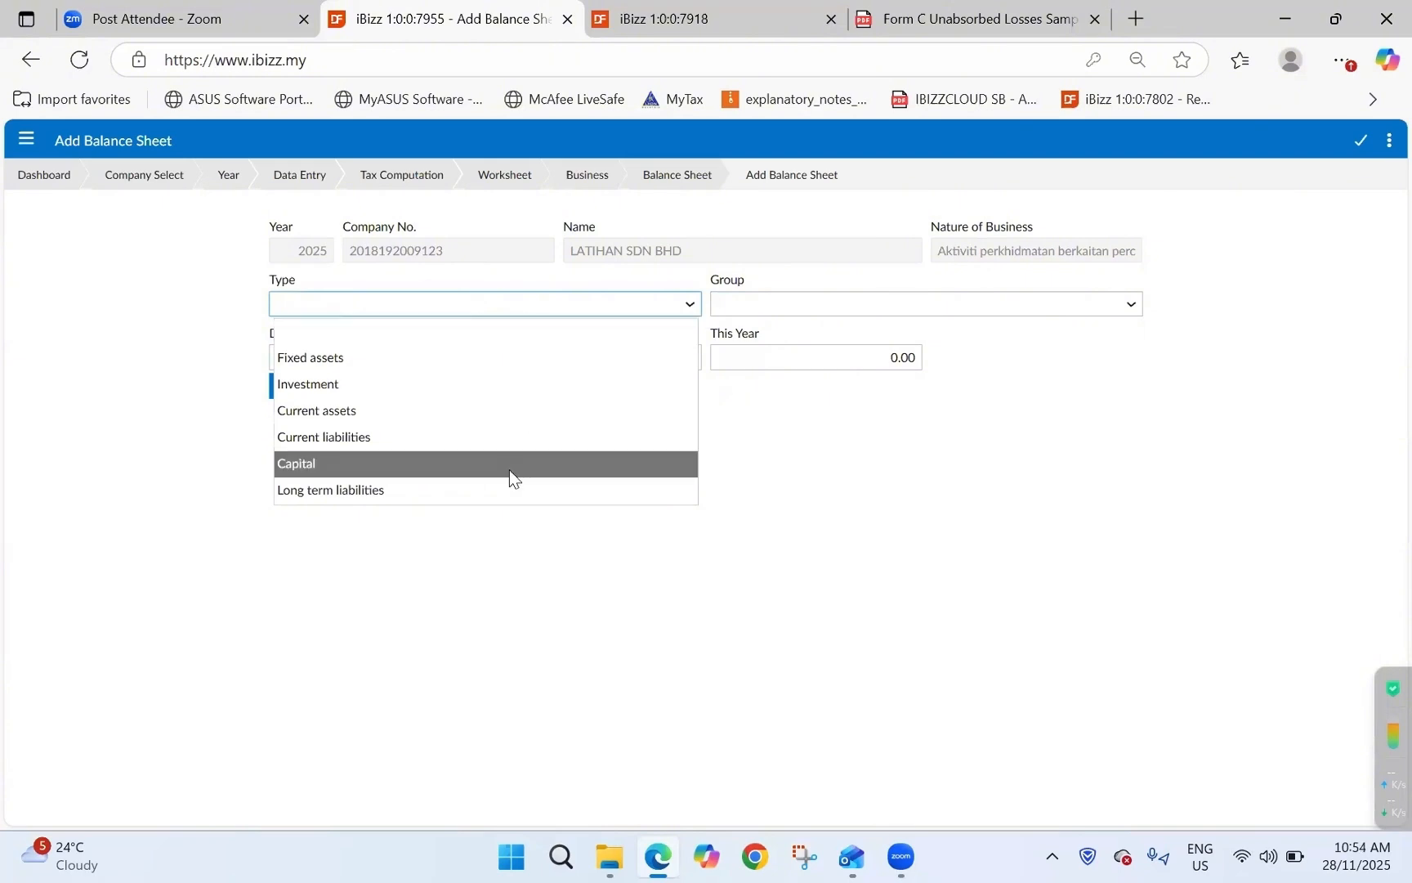
click(813, 305)
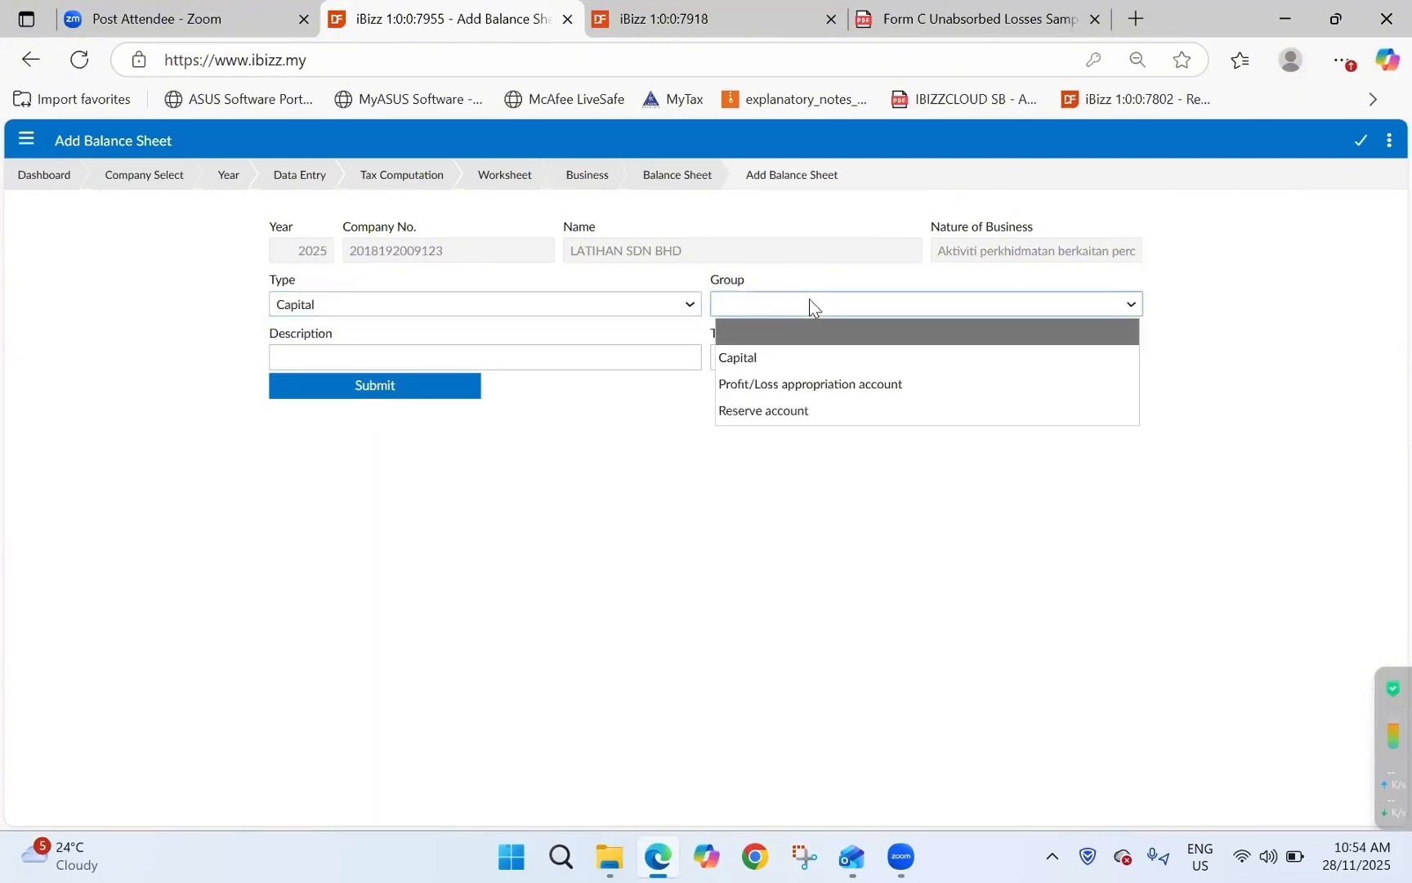
click(825, 391)
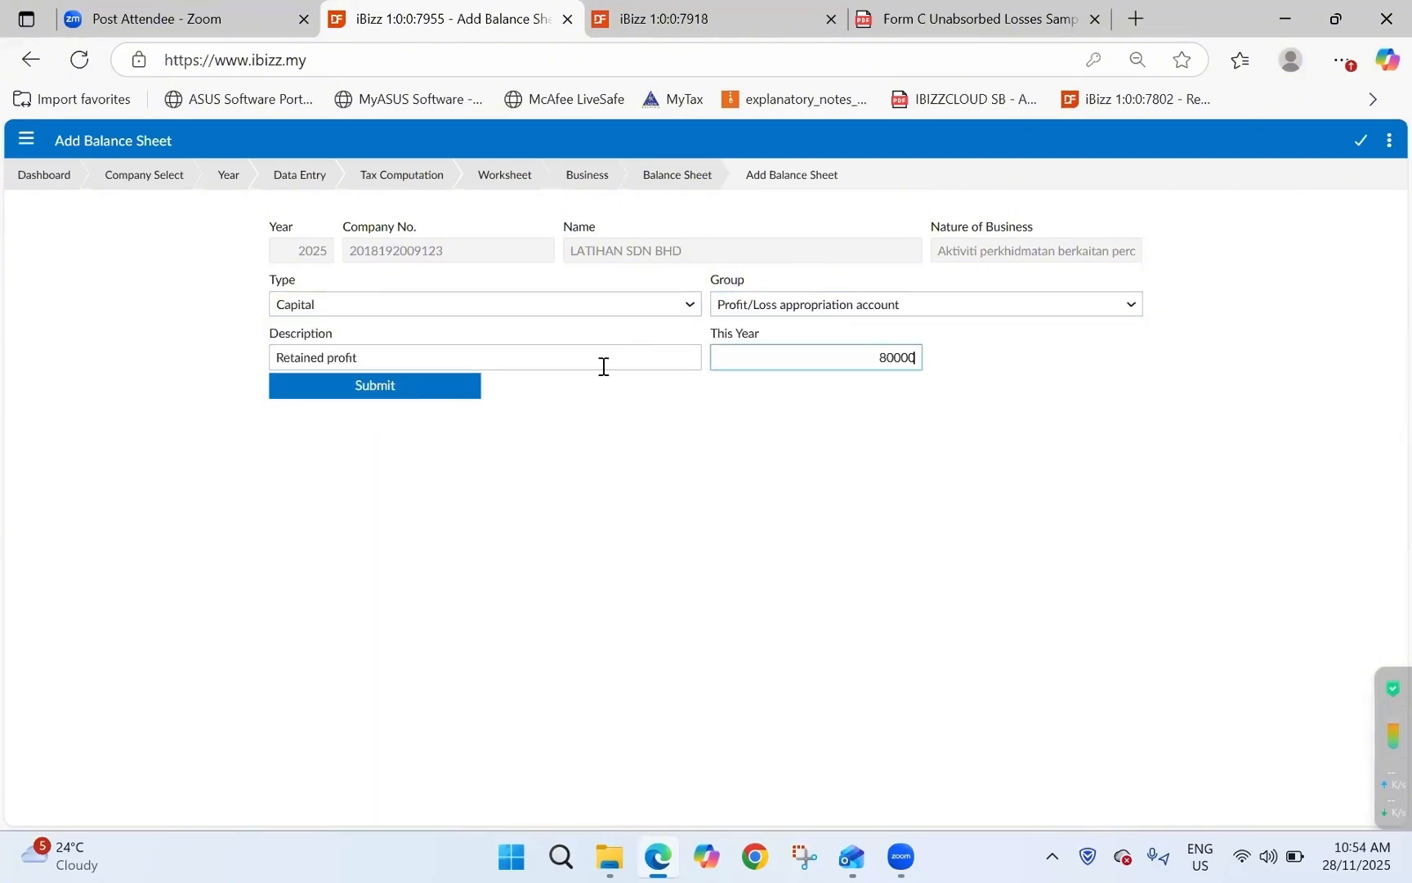
click(419, 392)
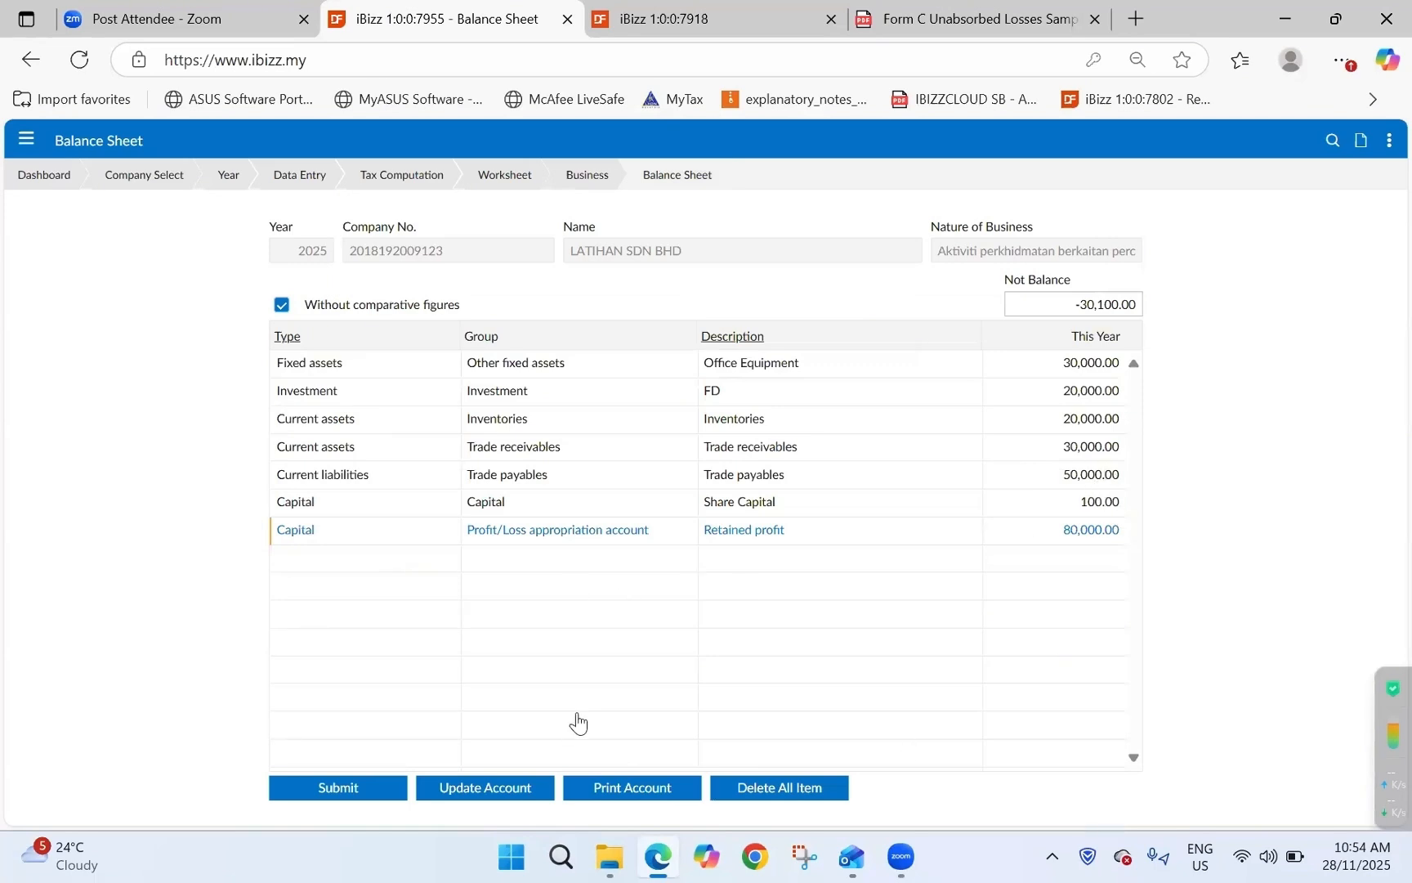
Post the balance sheet lines to the account and return to Data Entry.
click(520, 790)
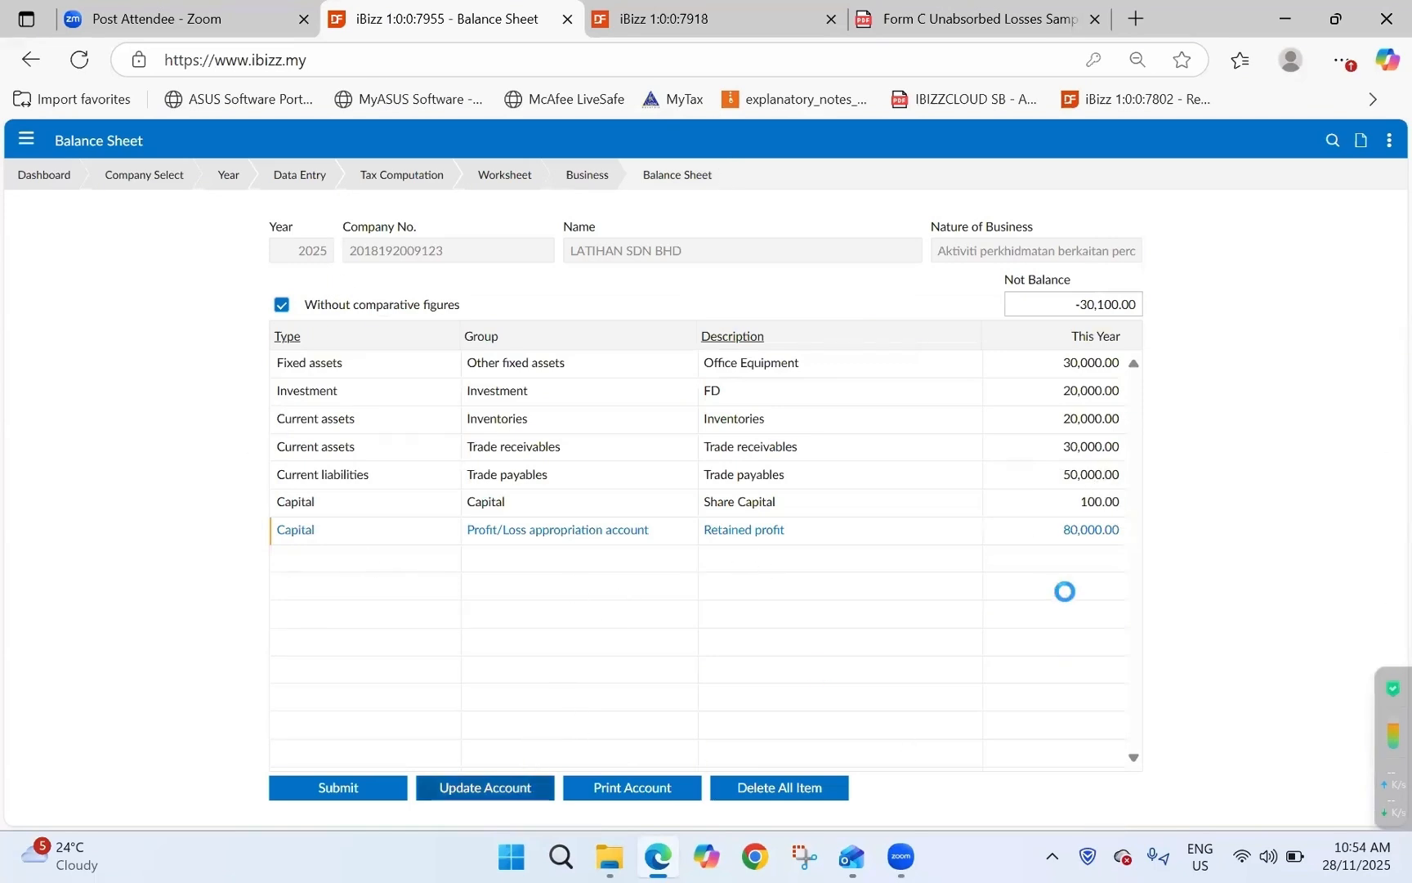
click(498, 184)
click(368, 182)
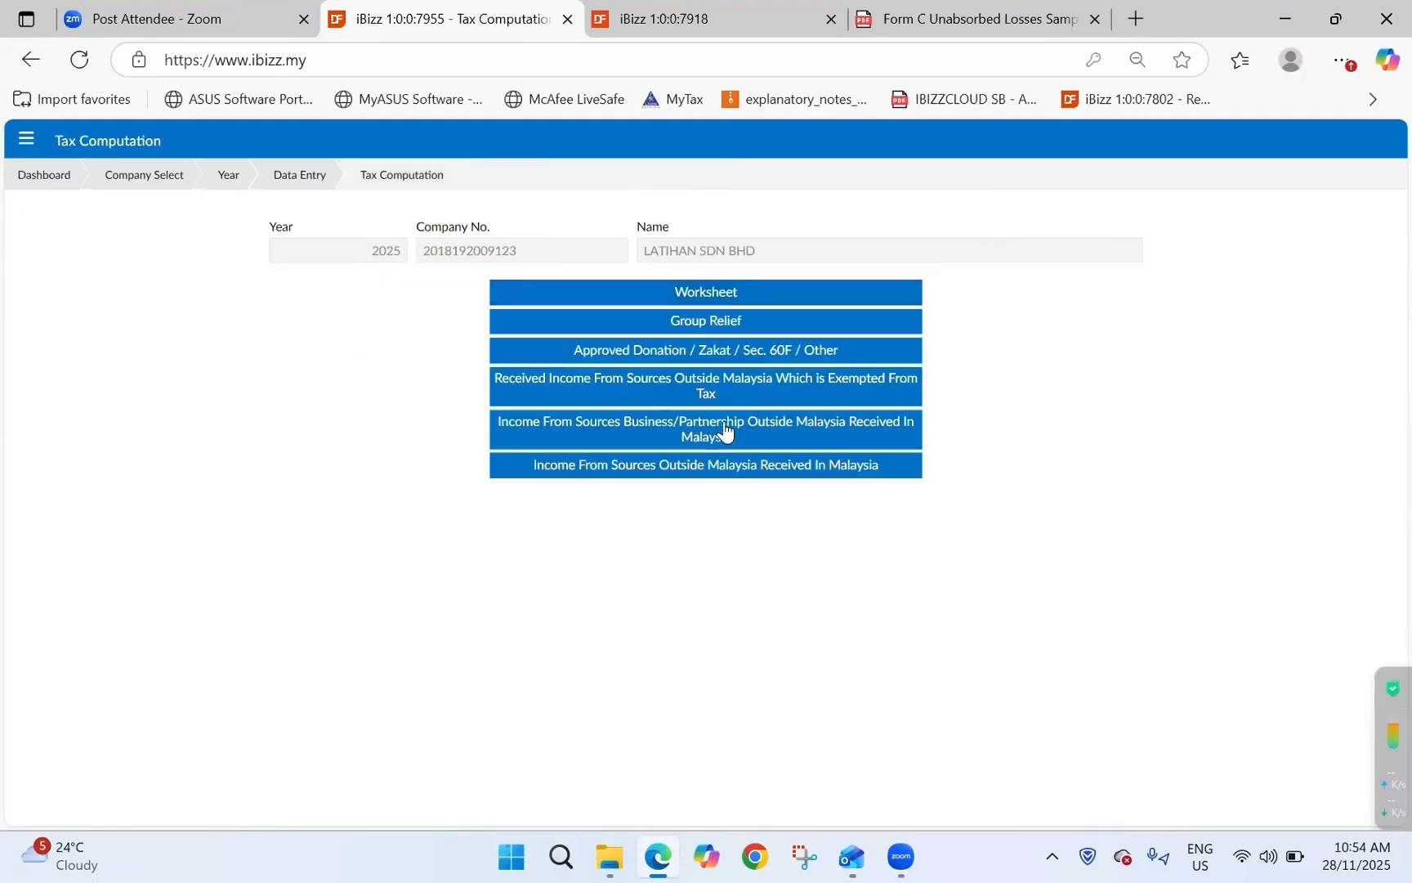
key(Escape)
Submit the Balance Sheet summary and dismiss the not-tally warning.
click(733, 497)
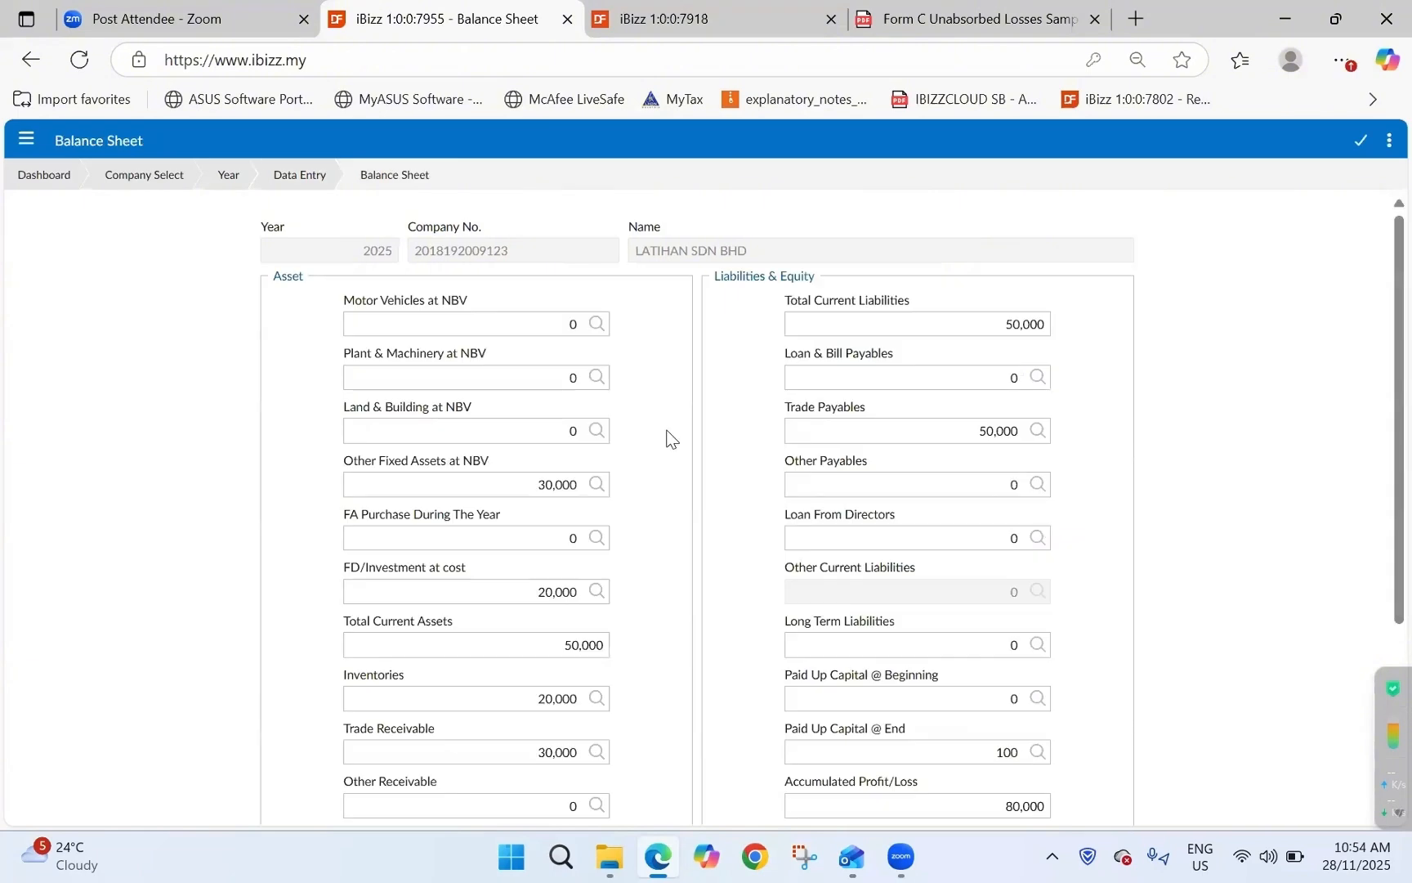
scroll(666, 440, down, 3)
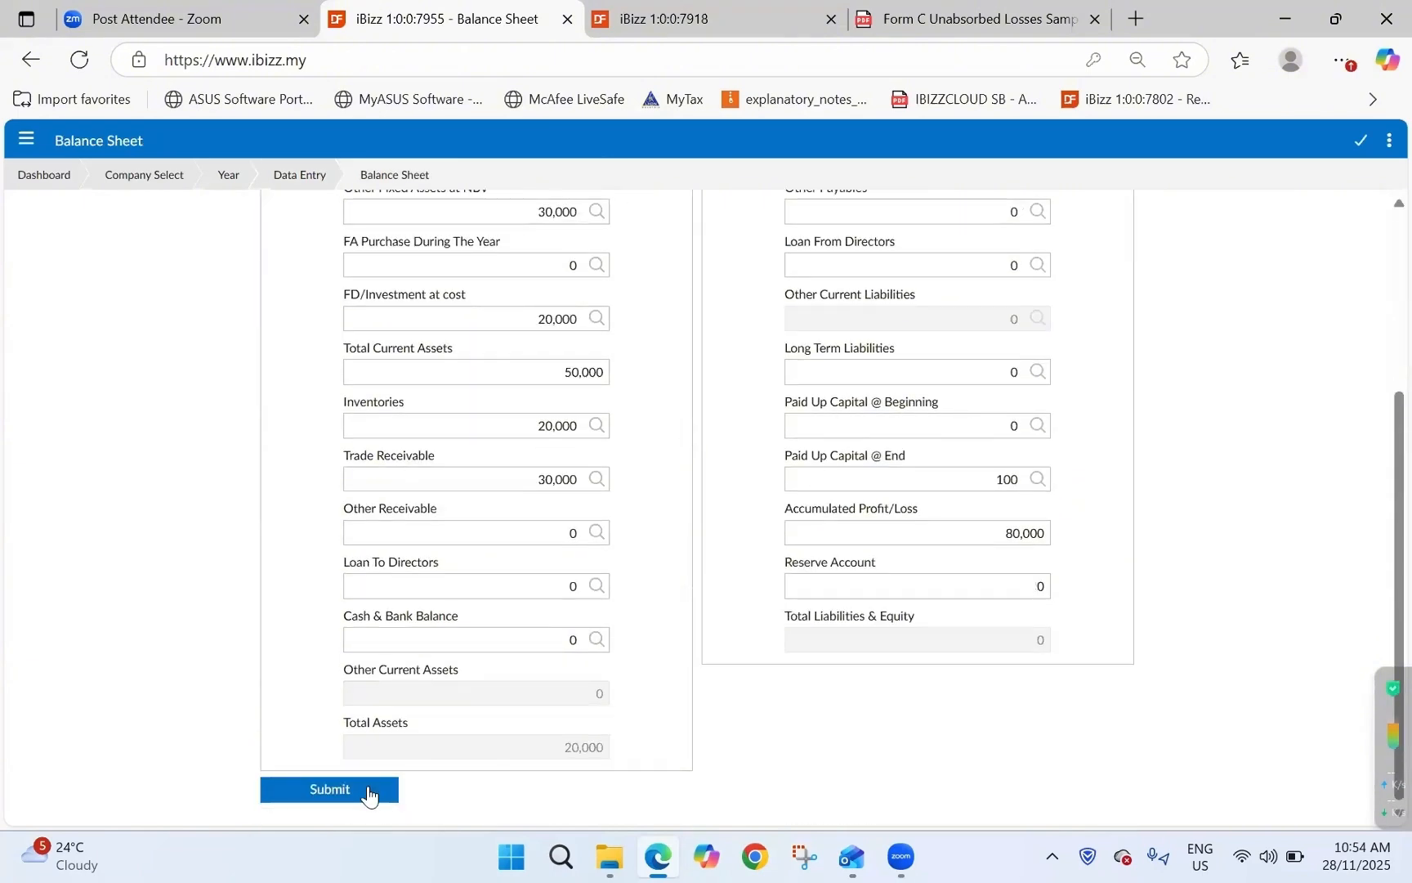
click(368, 791)
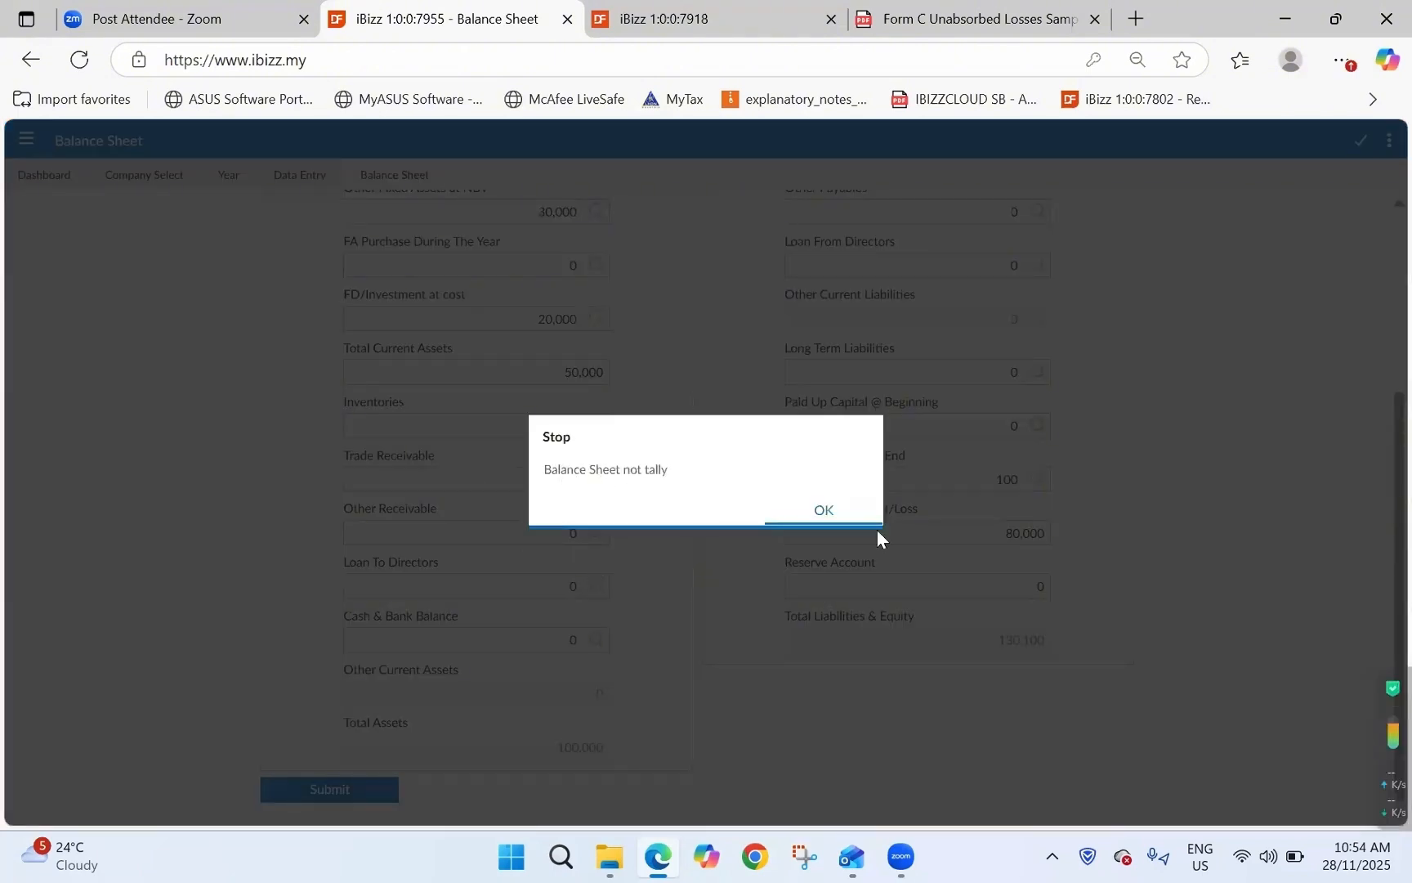
click(826, 511)
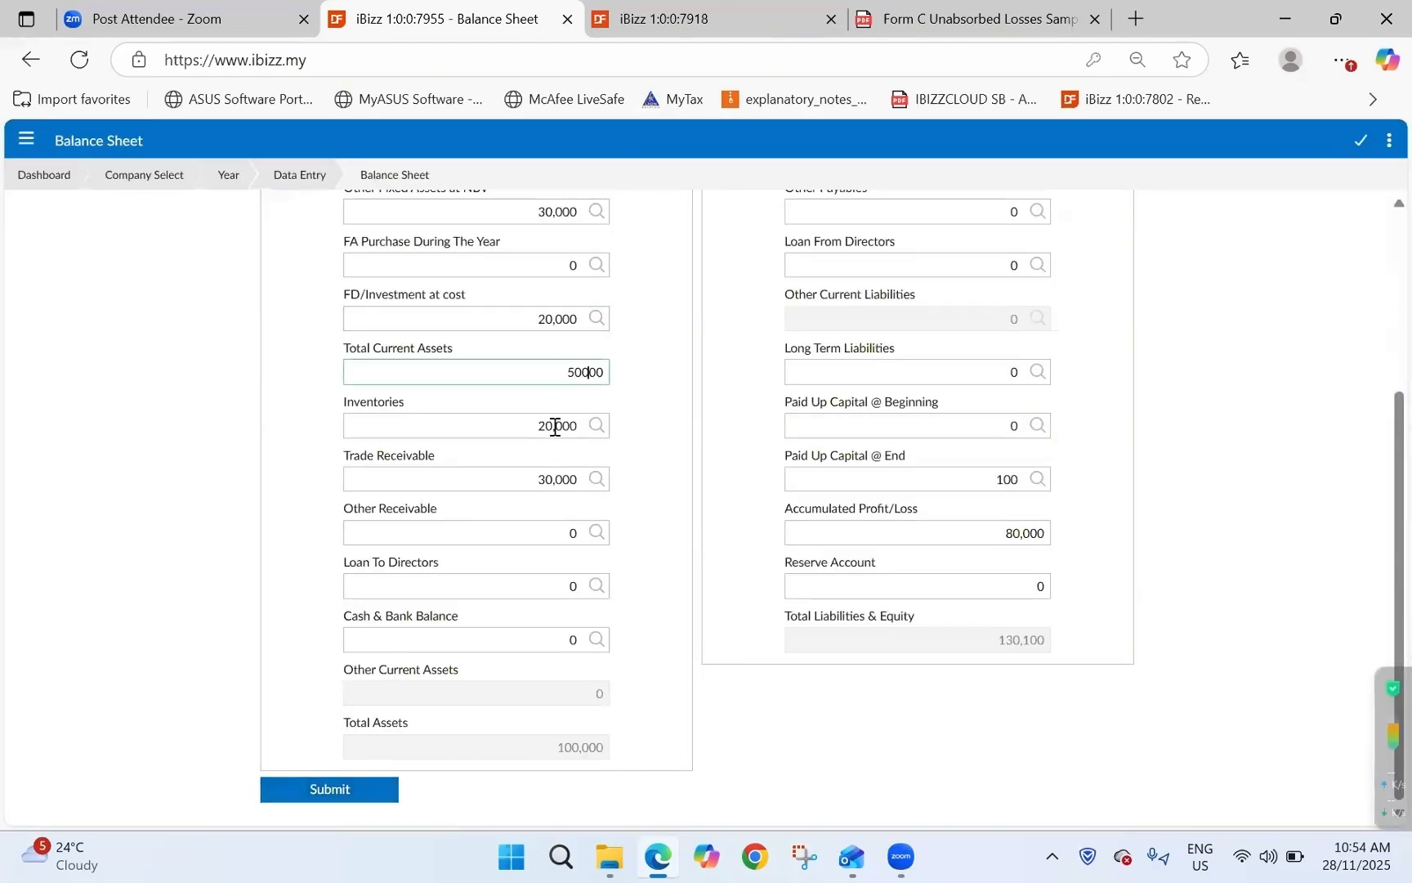
Revisit the Trade Receivable amount, then go back to the Data Entry sections.
click(560, 479)
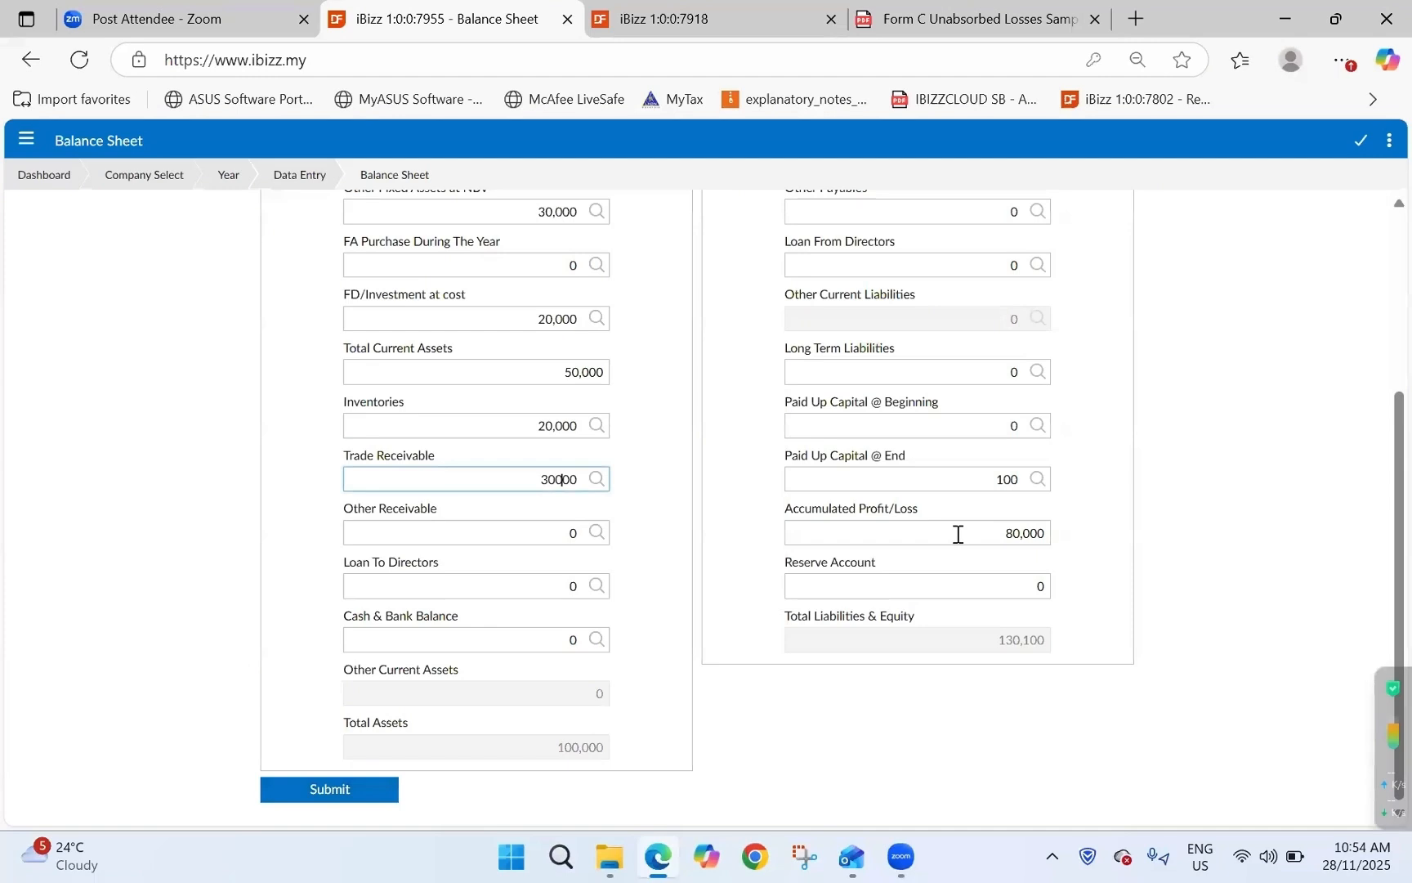
scroll(958, 533, up, 3)
scroll(957, 534, down, 3)
scroll(794, 385, up, 3)
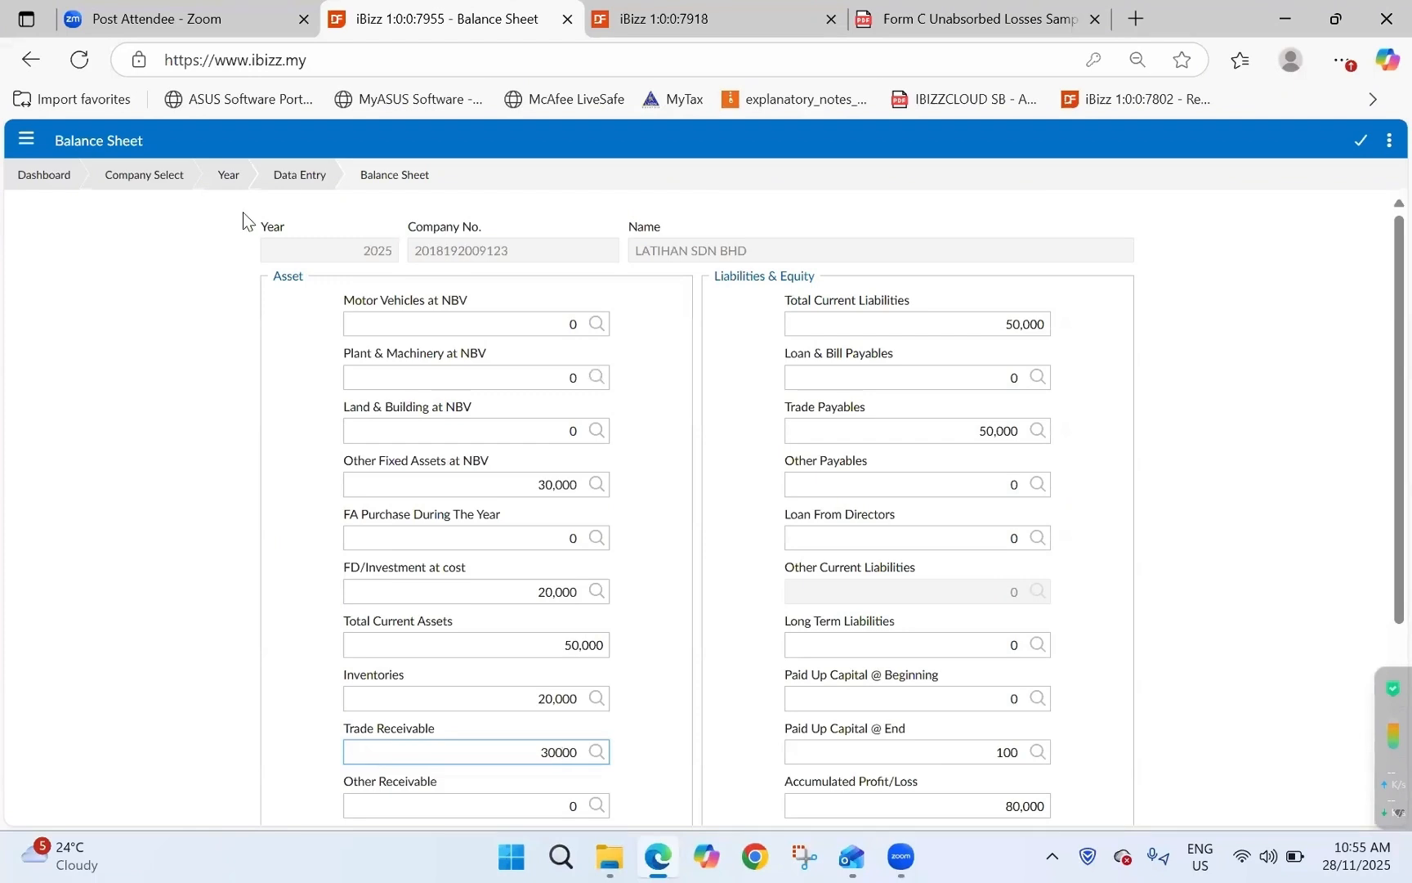
click(293, 181)
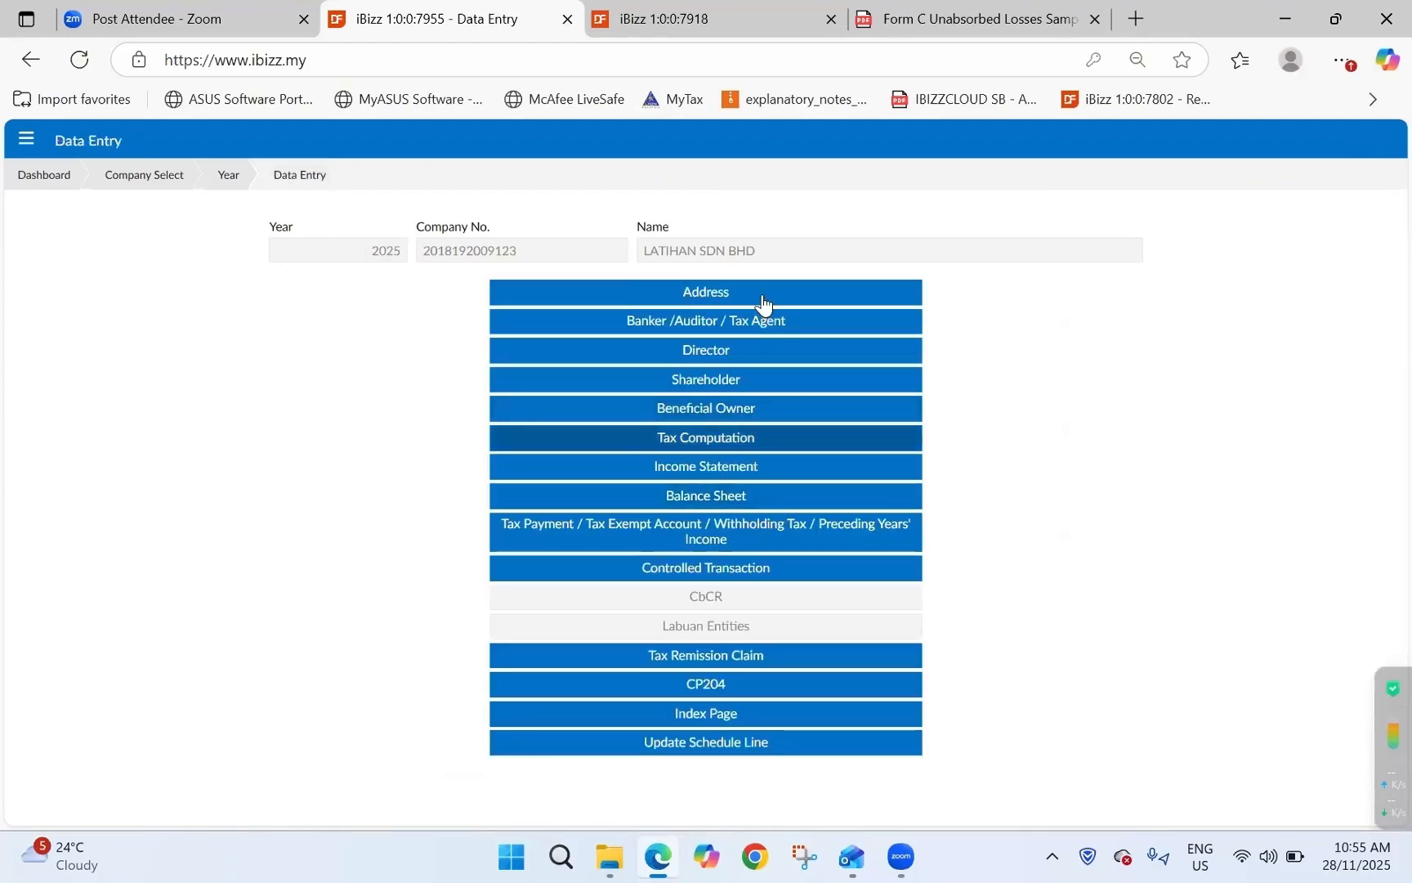
Review the Trading, Profit and Loss account in the Tax Computation business worksheet.
click(772, 296)
click(767, 324)
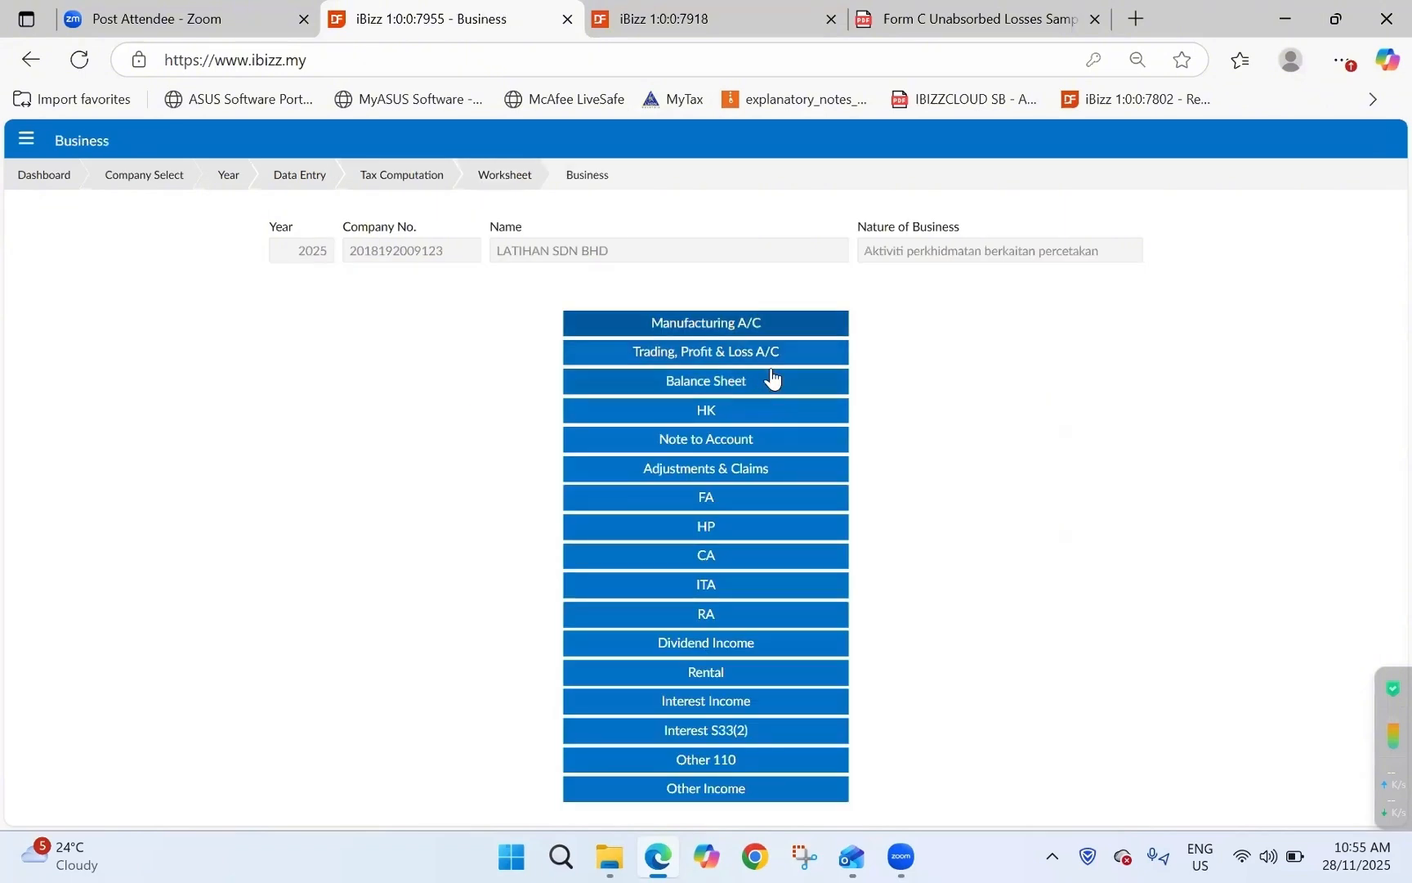
click(780, 352)
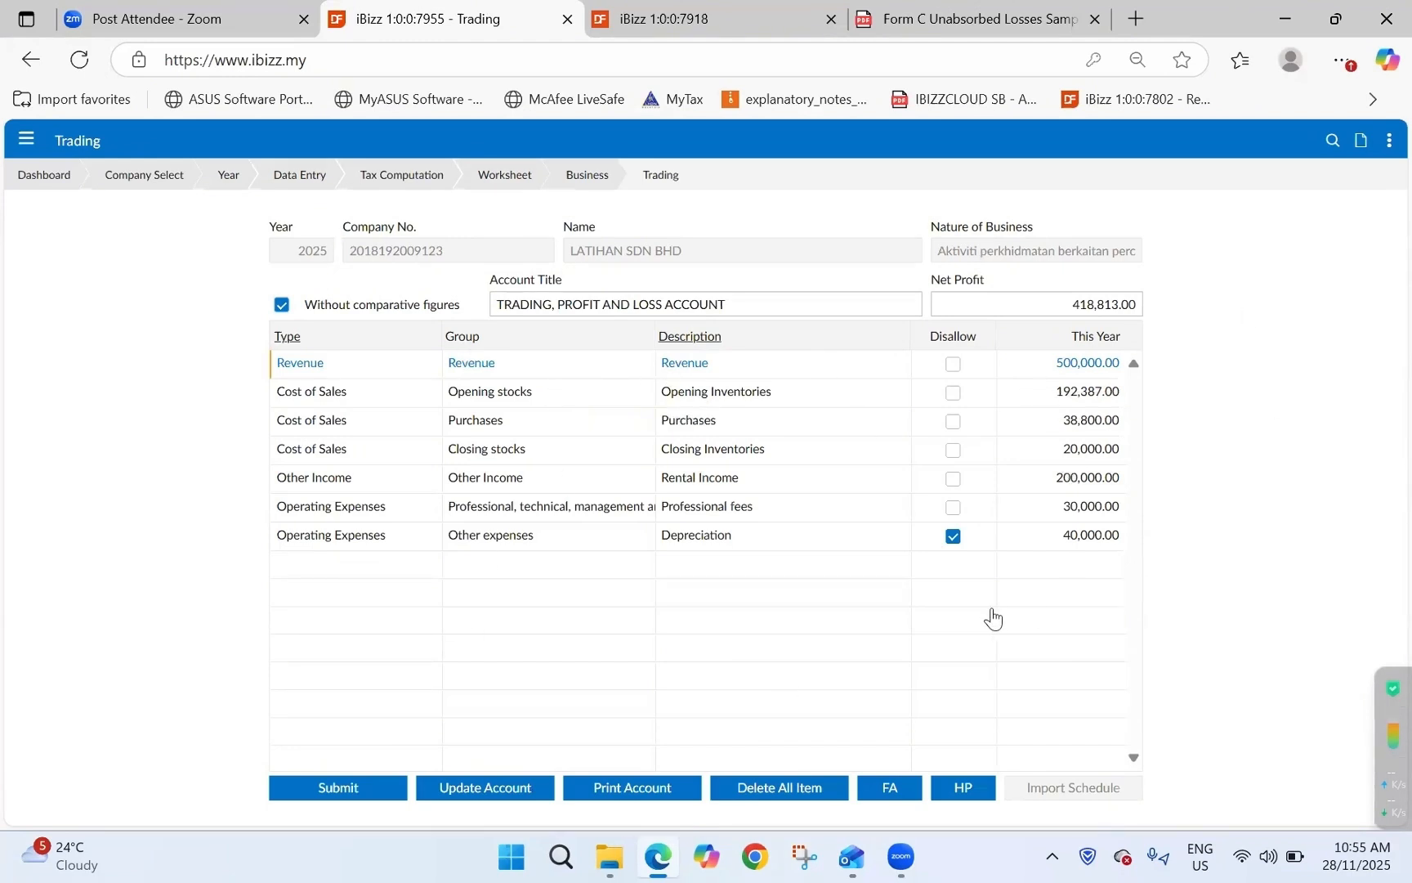
click(324, 186)
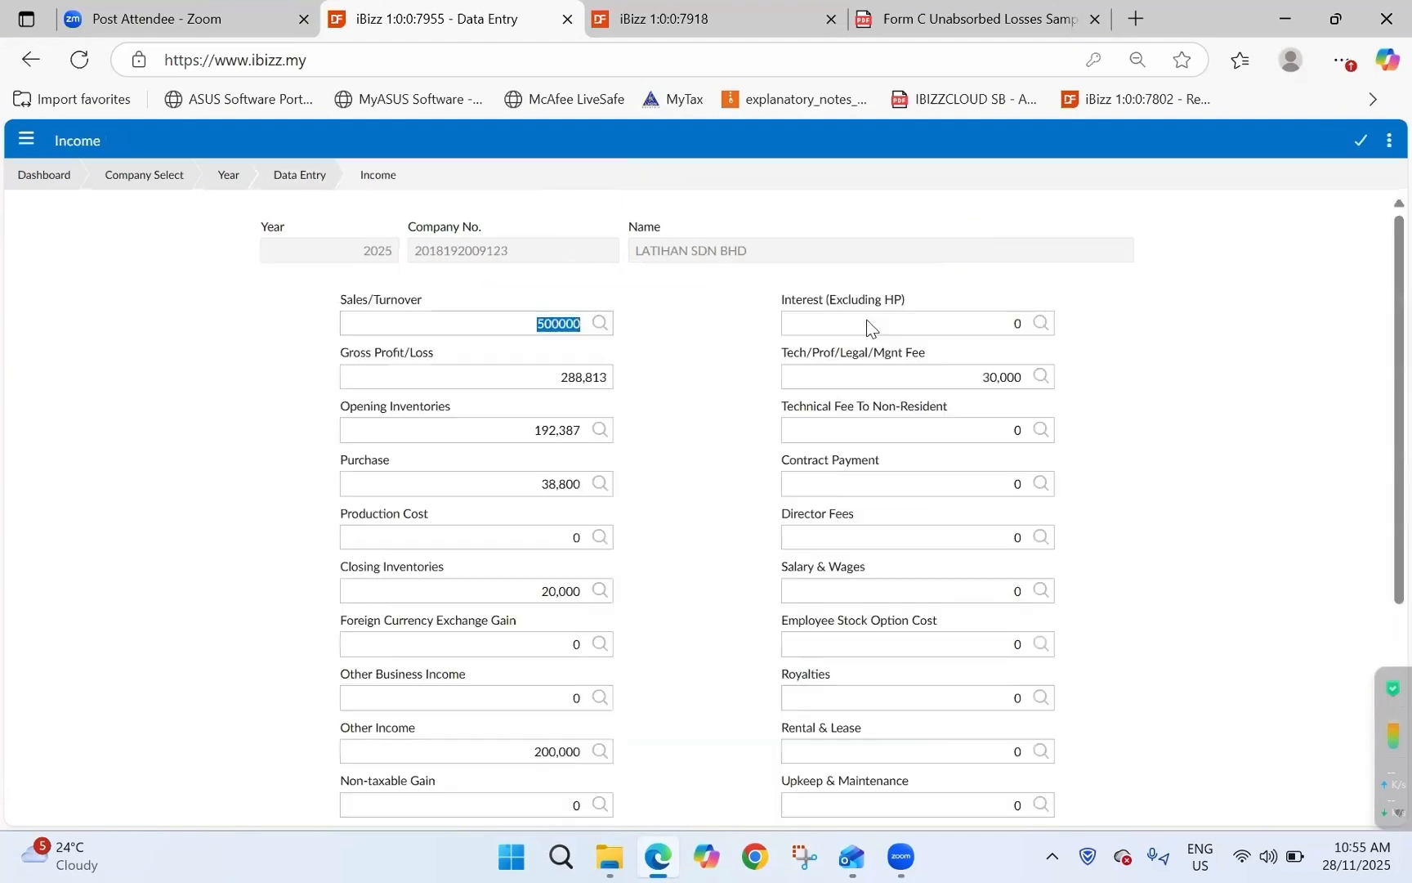
click(331, 176)
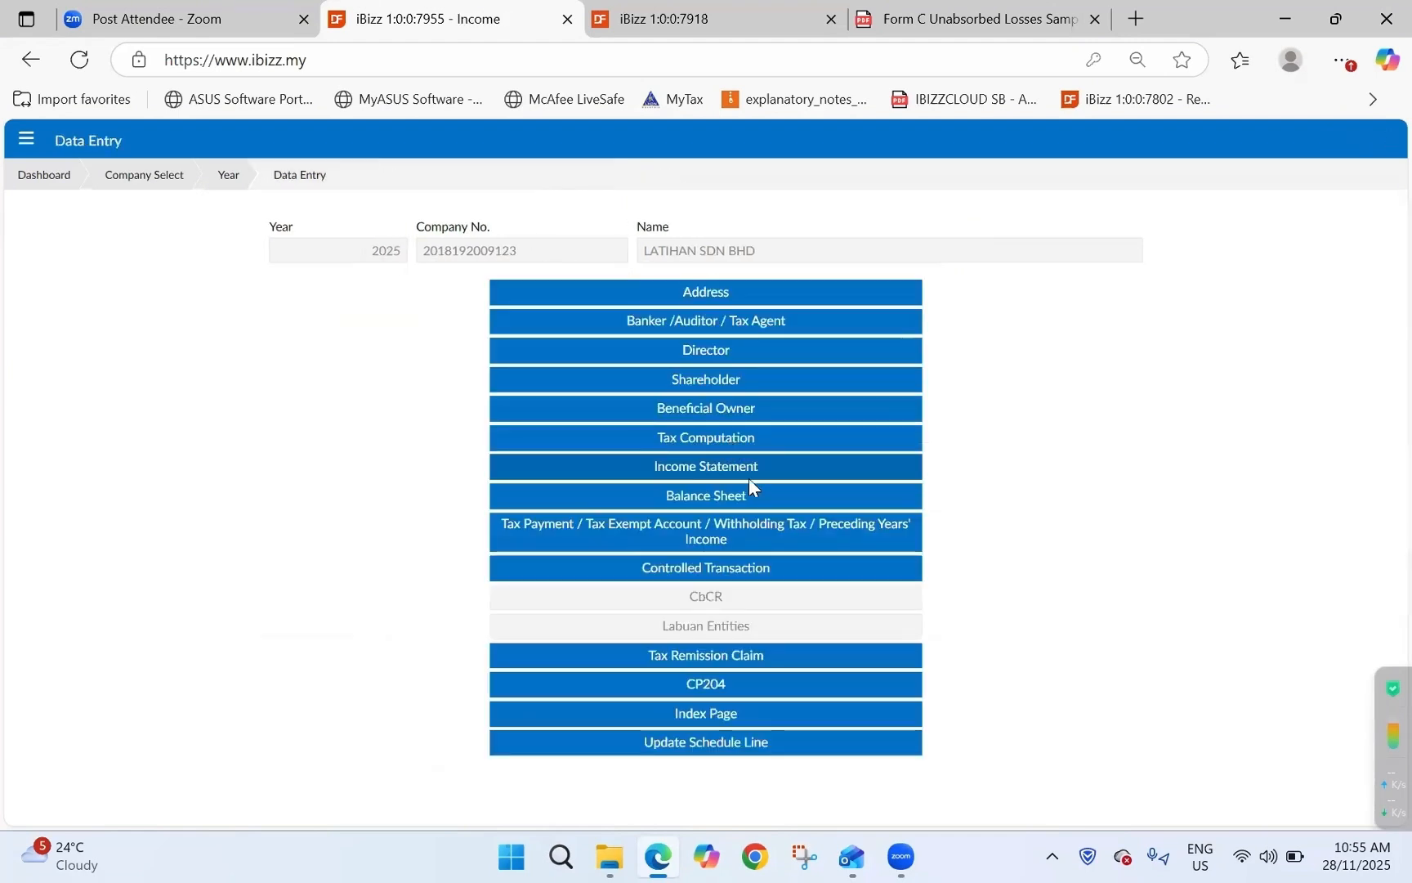
Resubmit the Balance Sheet form and dismiss its not-tally warning.
click(756, 495)
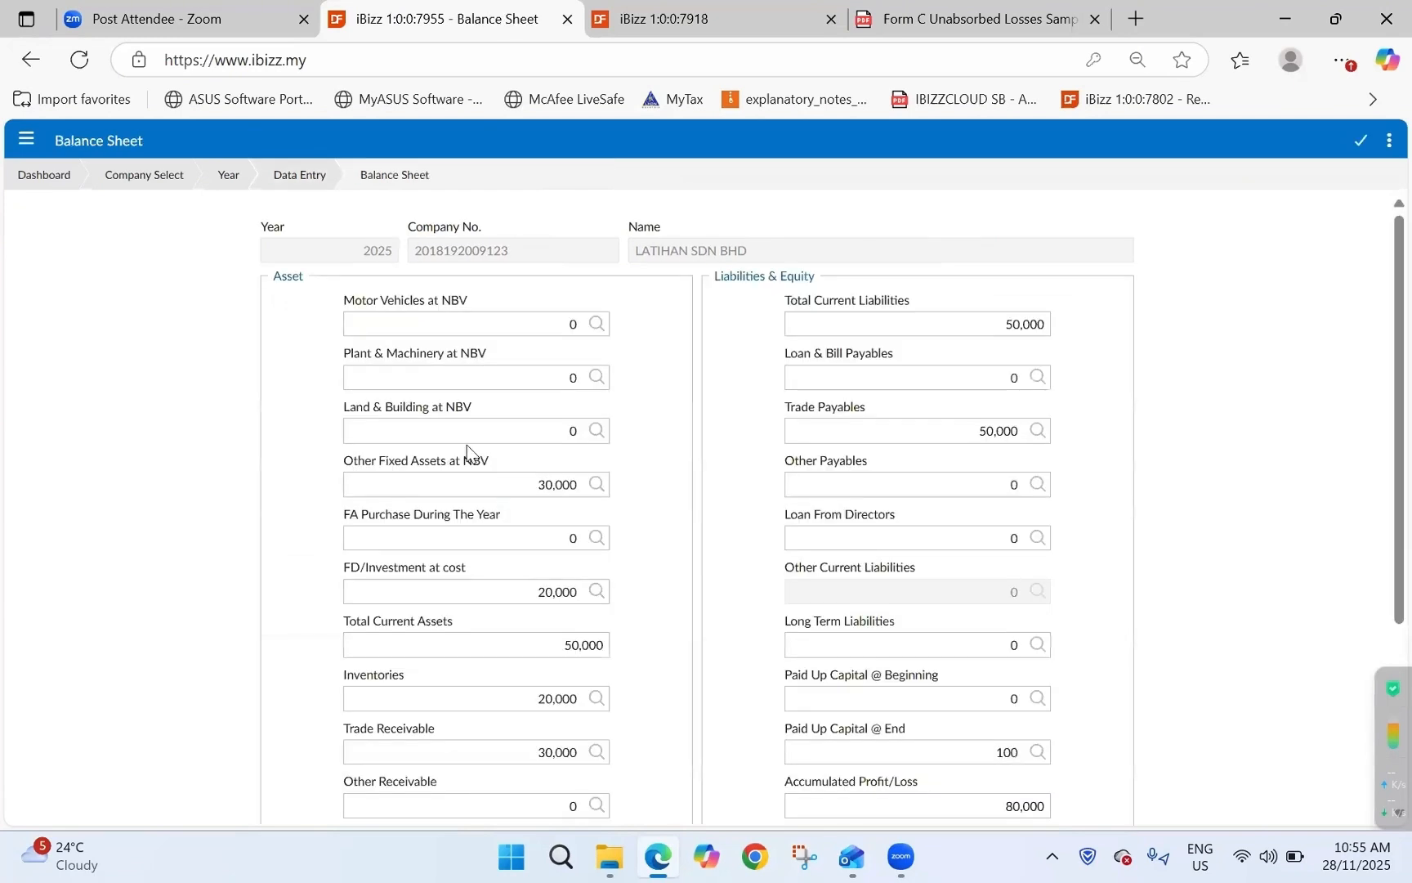
scroll(467, 445, down, 3)
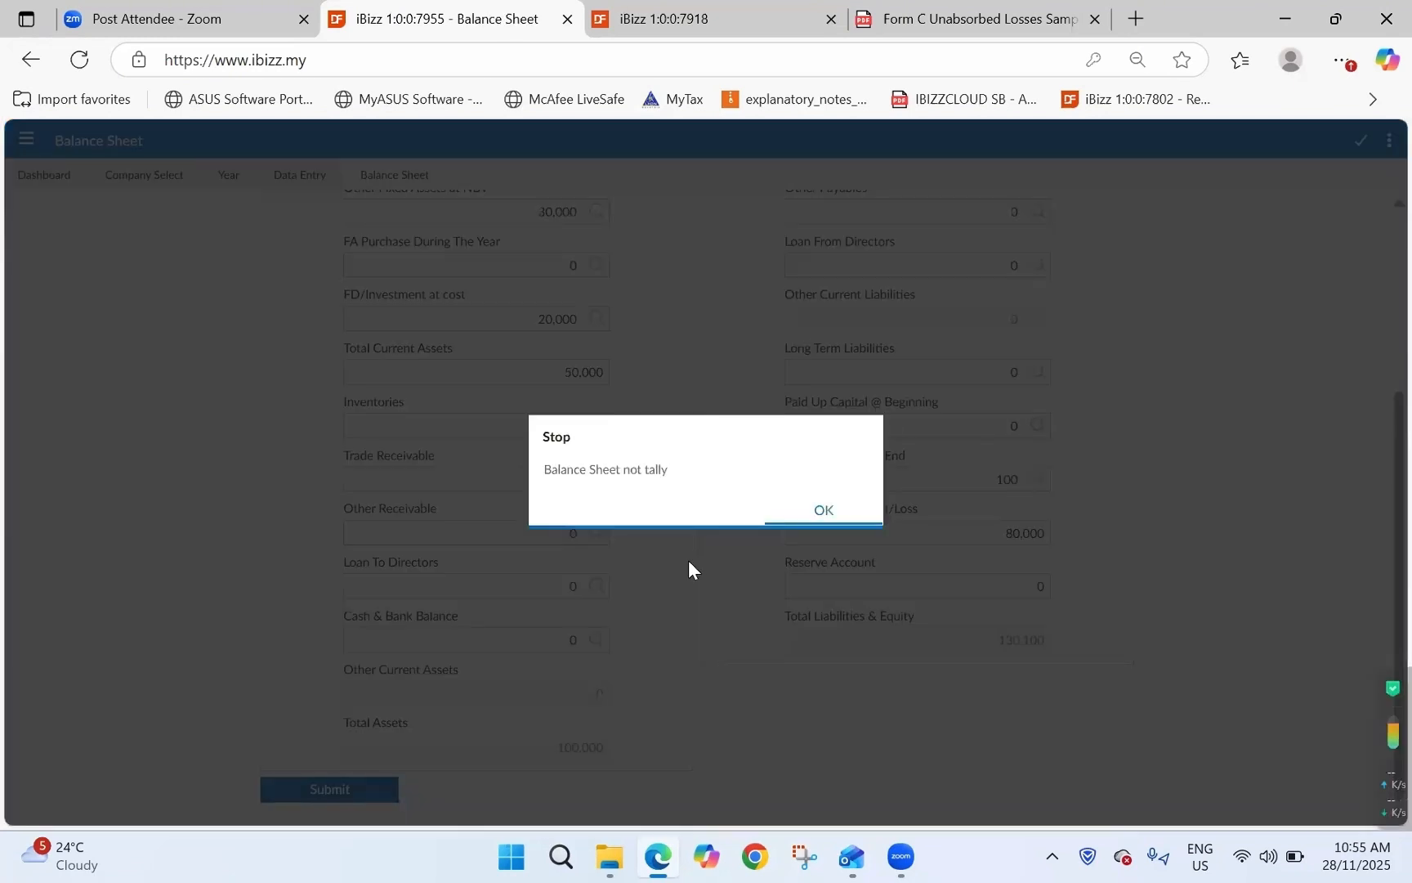
click(822, 510)
scroll(1378, 236, up, 4)
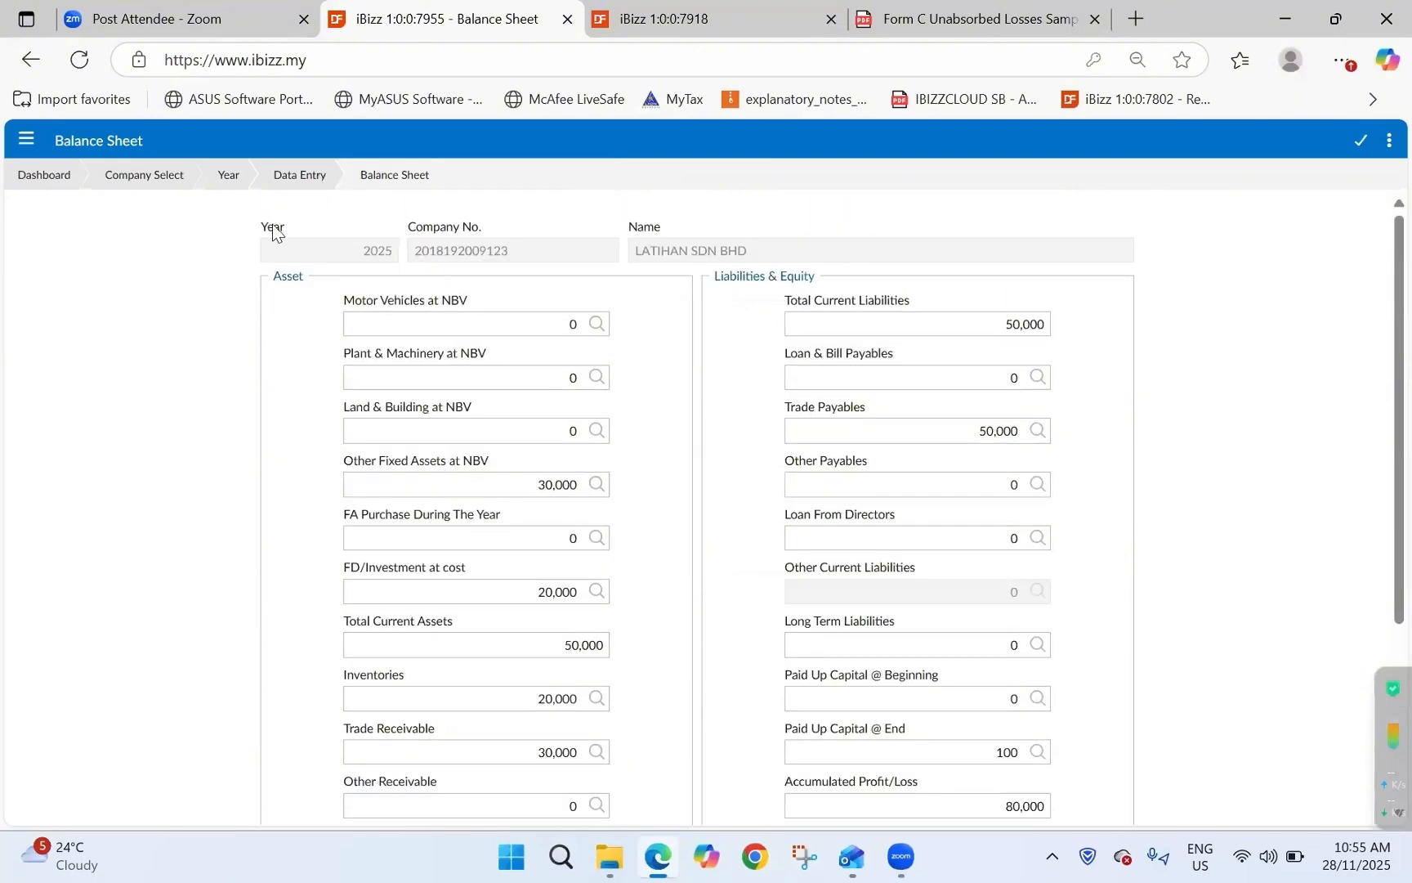
click(26, 140)
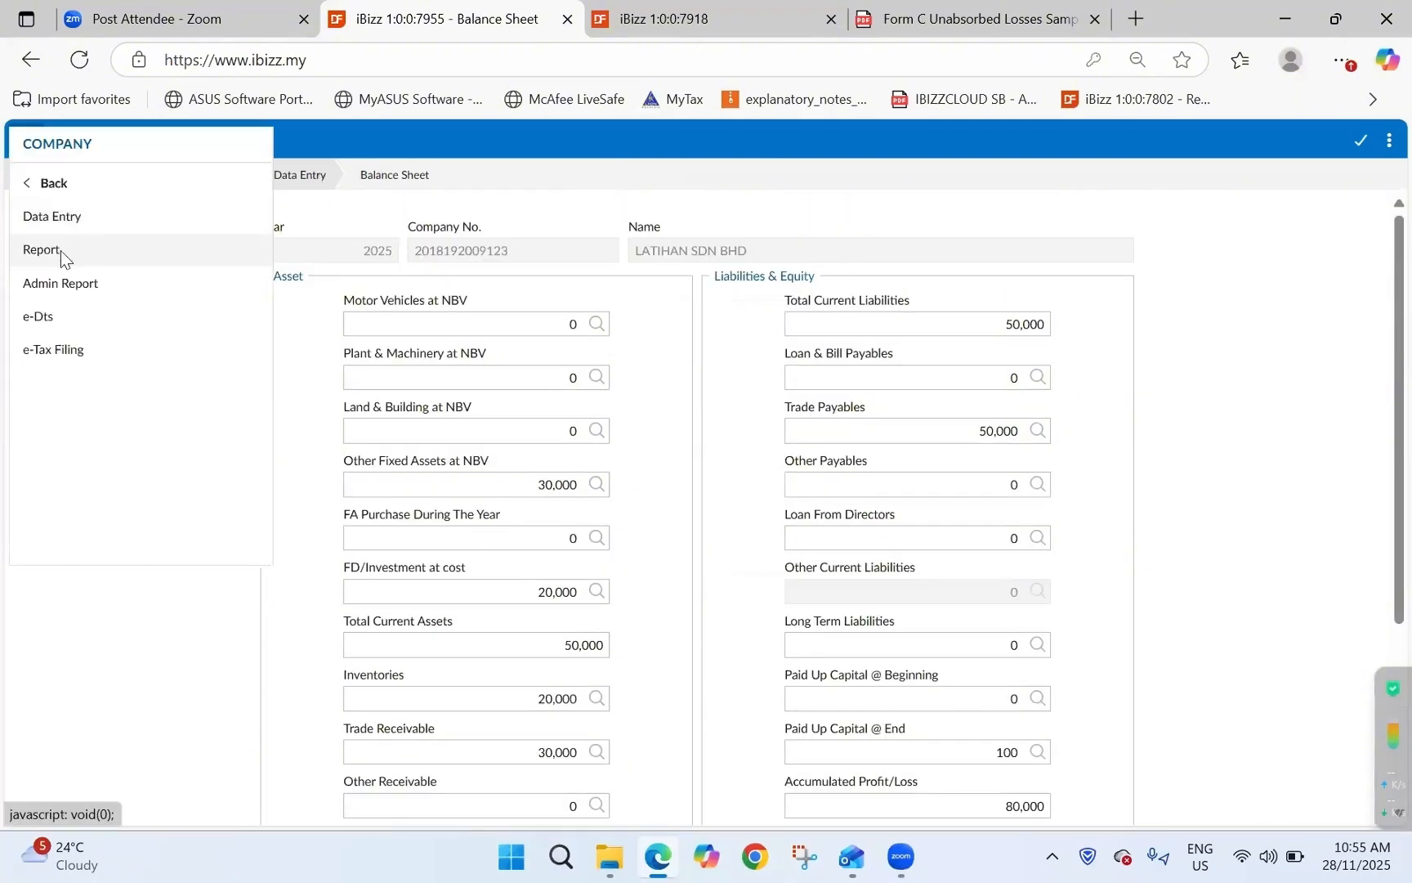
On the Report page, select LATIHAN SDN BHD for year 2025 and compute its tax.
click(60, 250)
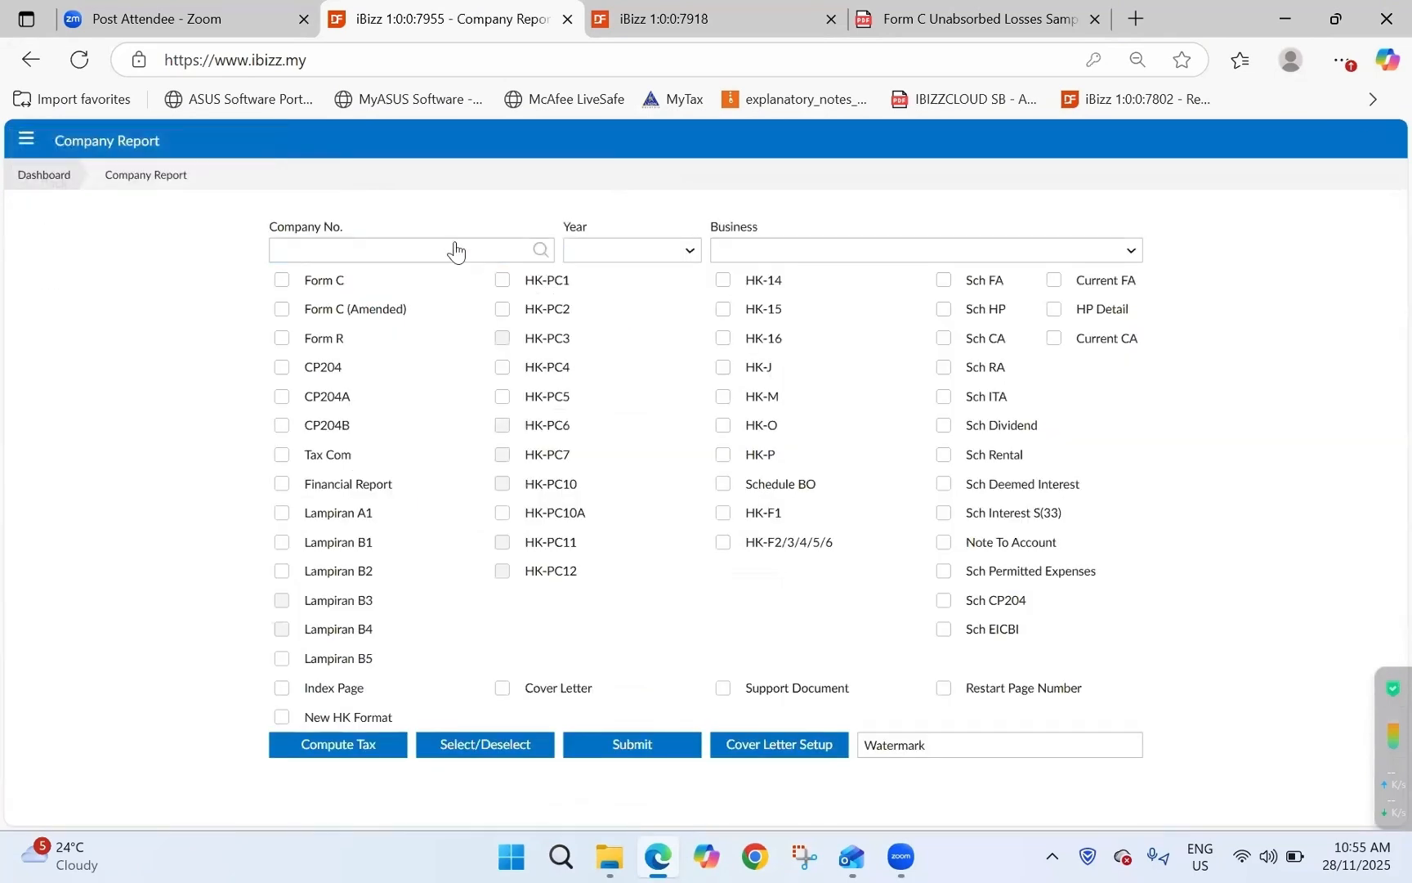
click(456, 251)
text(te)
key(Return)
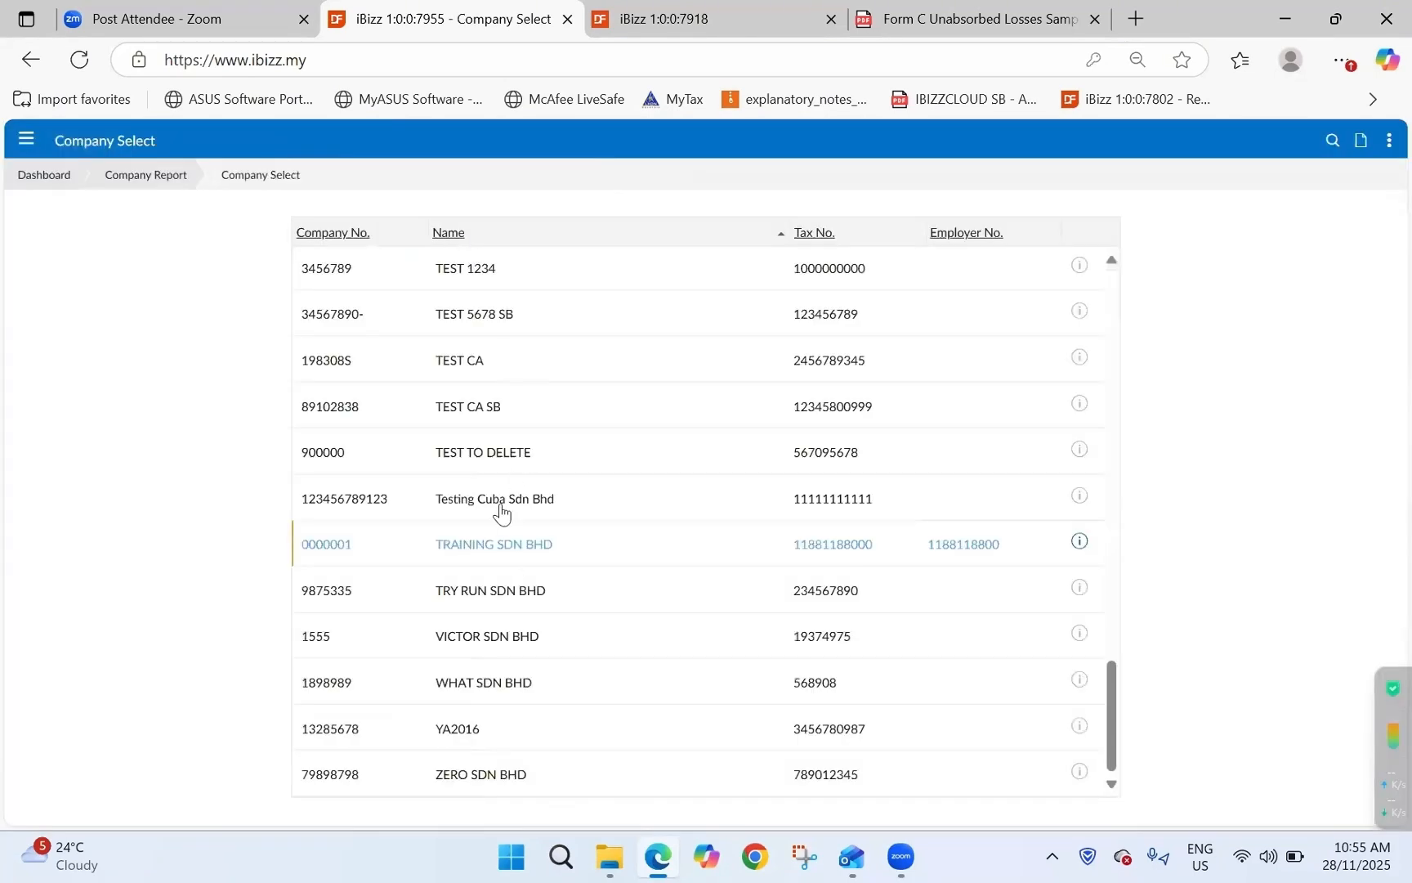
scroll(500, 511, up, 10)
click(503, 497)
click(637, 253)
click(633, 308)
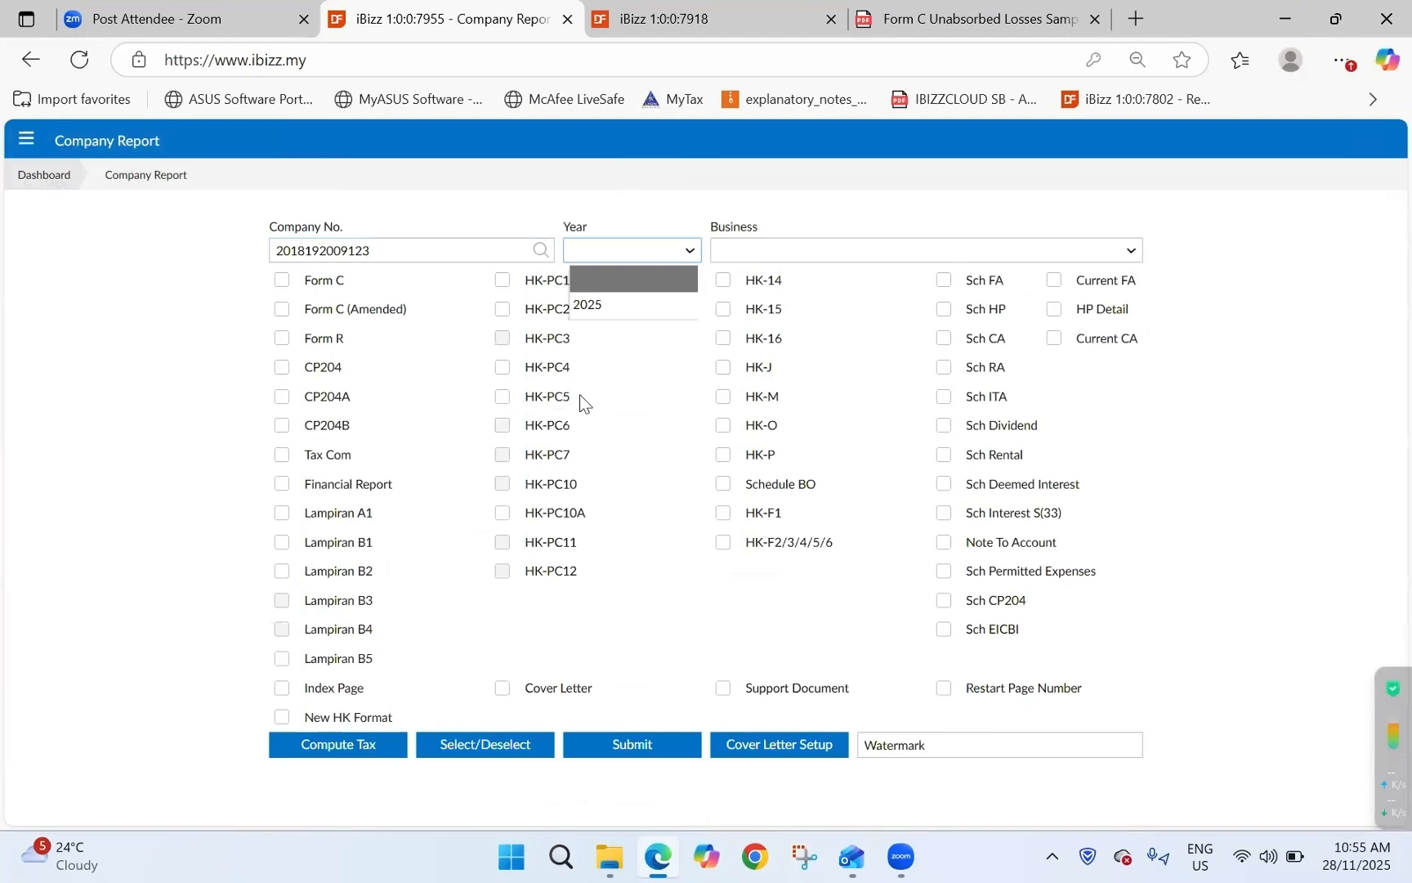
click(356, 745)
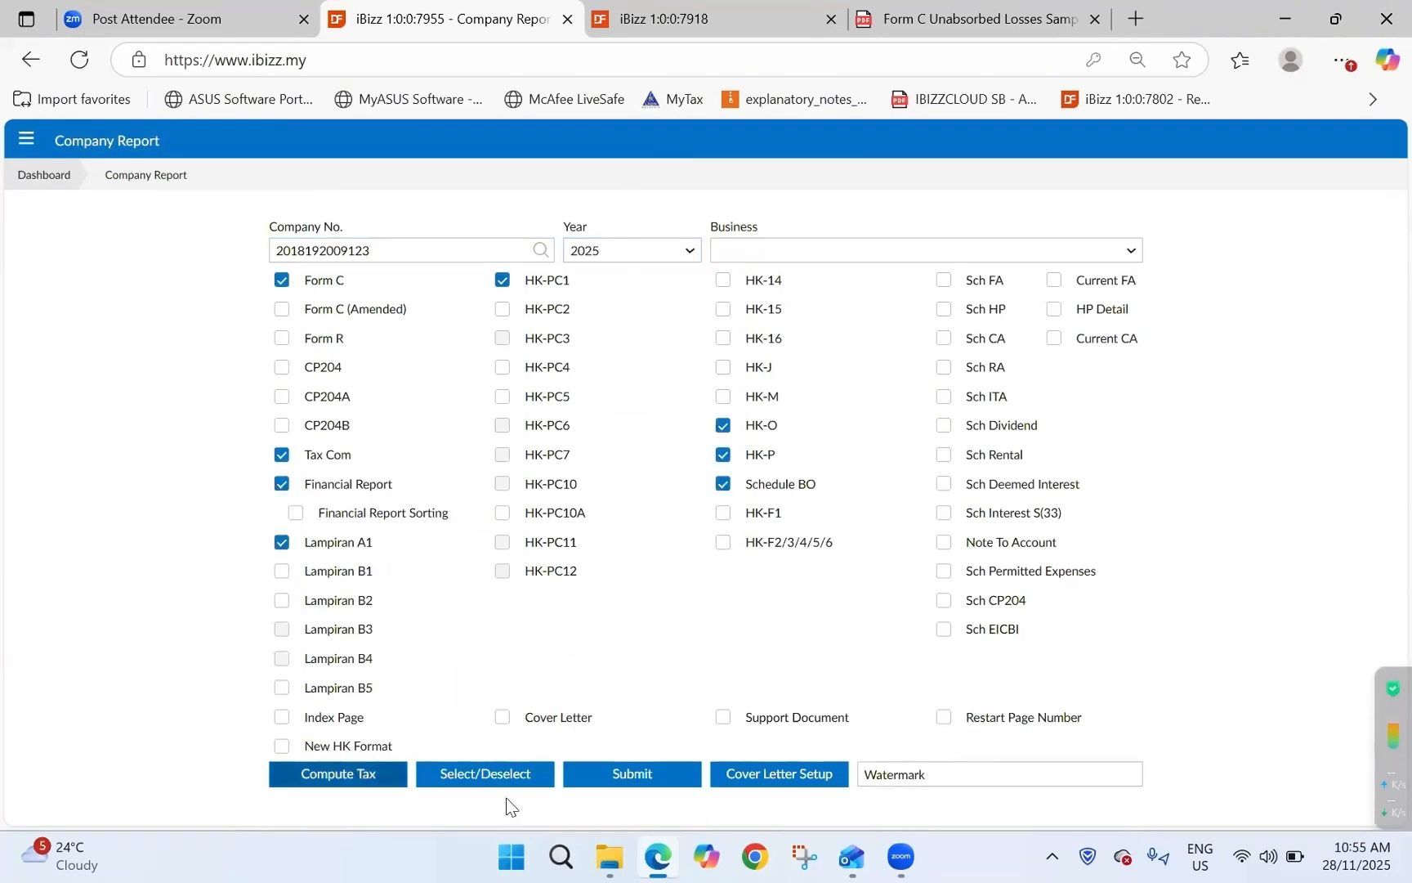
Generate only the Form C and Financial Report.
click(507, 773)
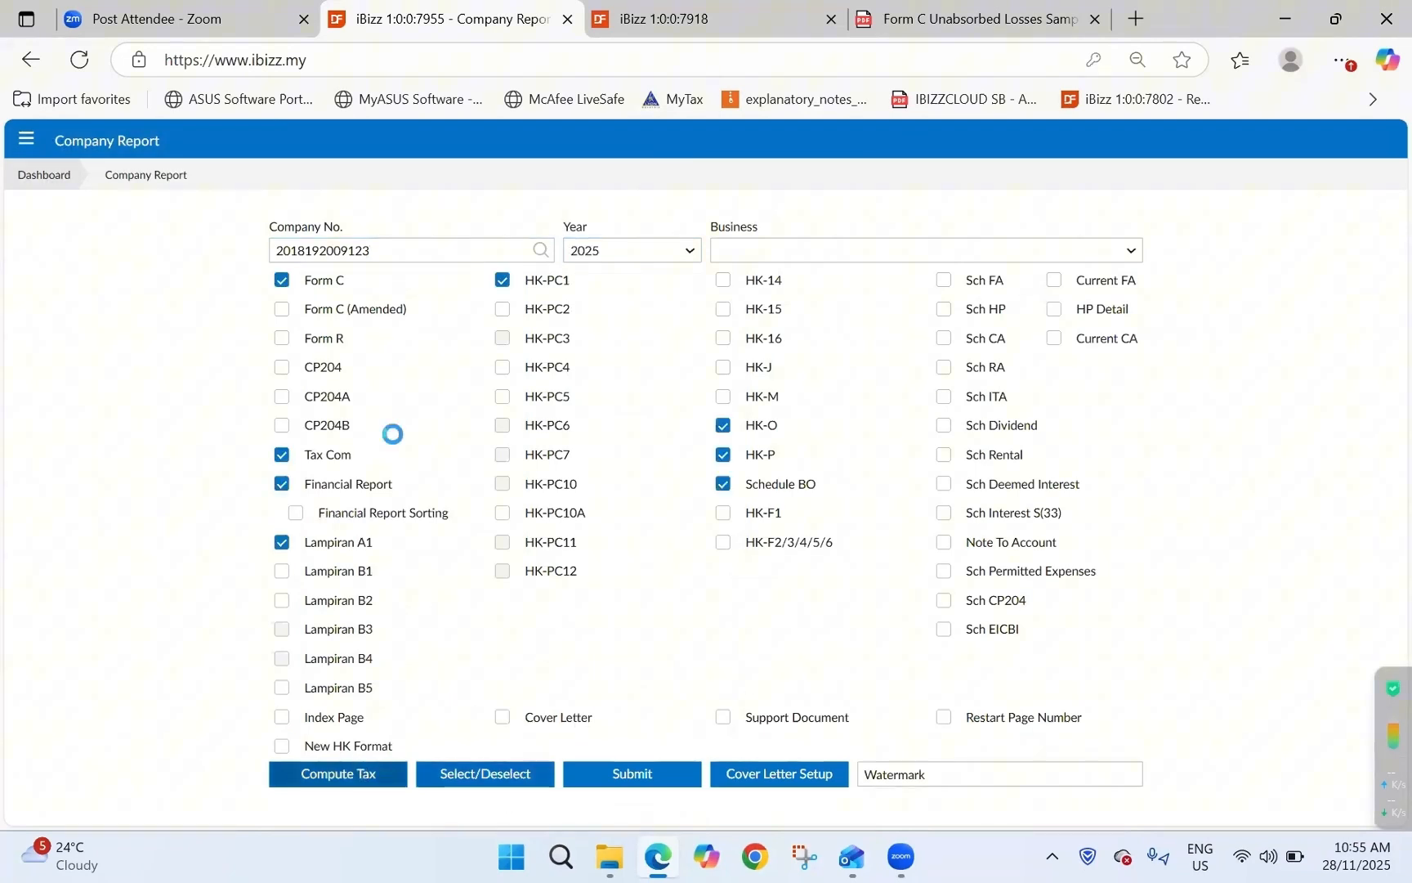
click(322, 282)
click(362, 486)
click(640, 780)
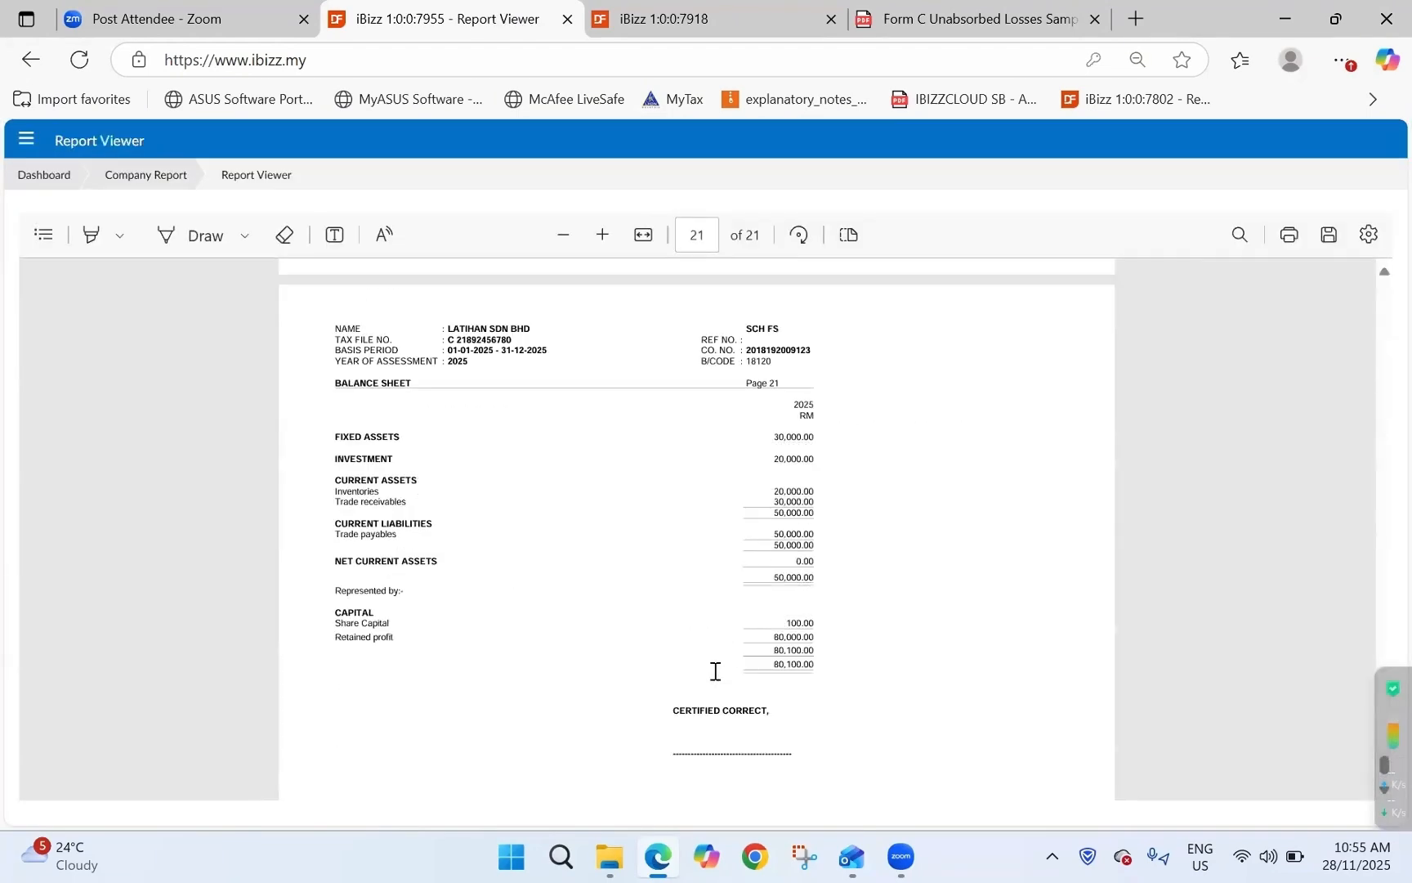
scroll(715, 670, up, 10)
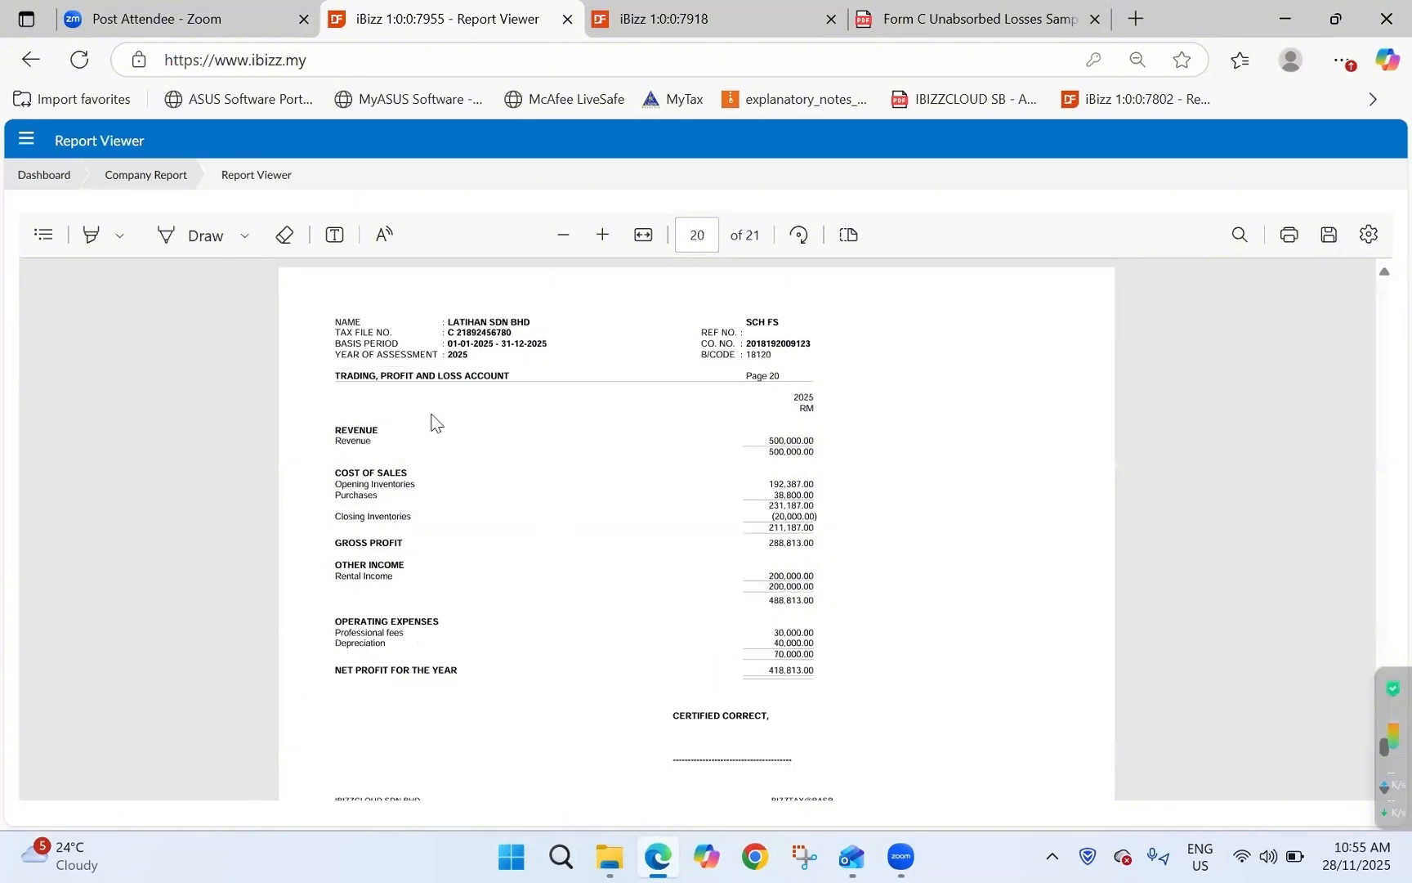
scroll(899, 629, down, 10)
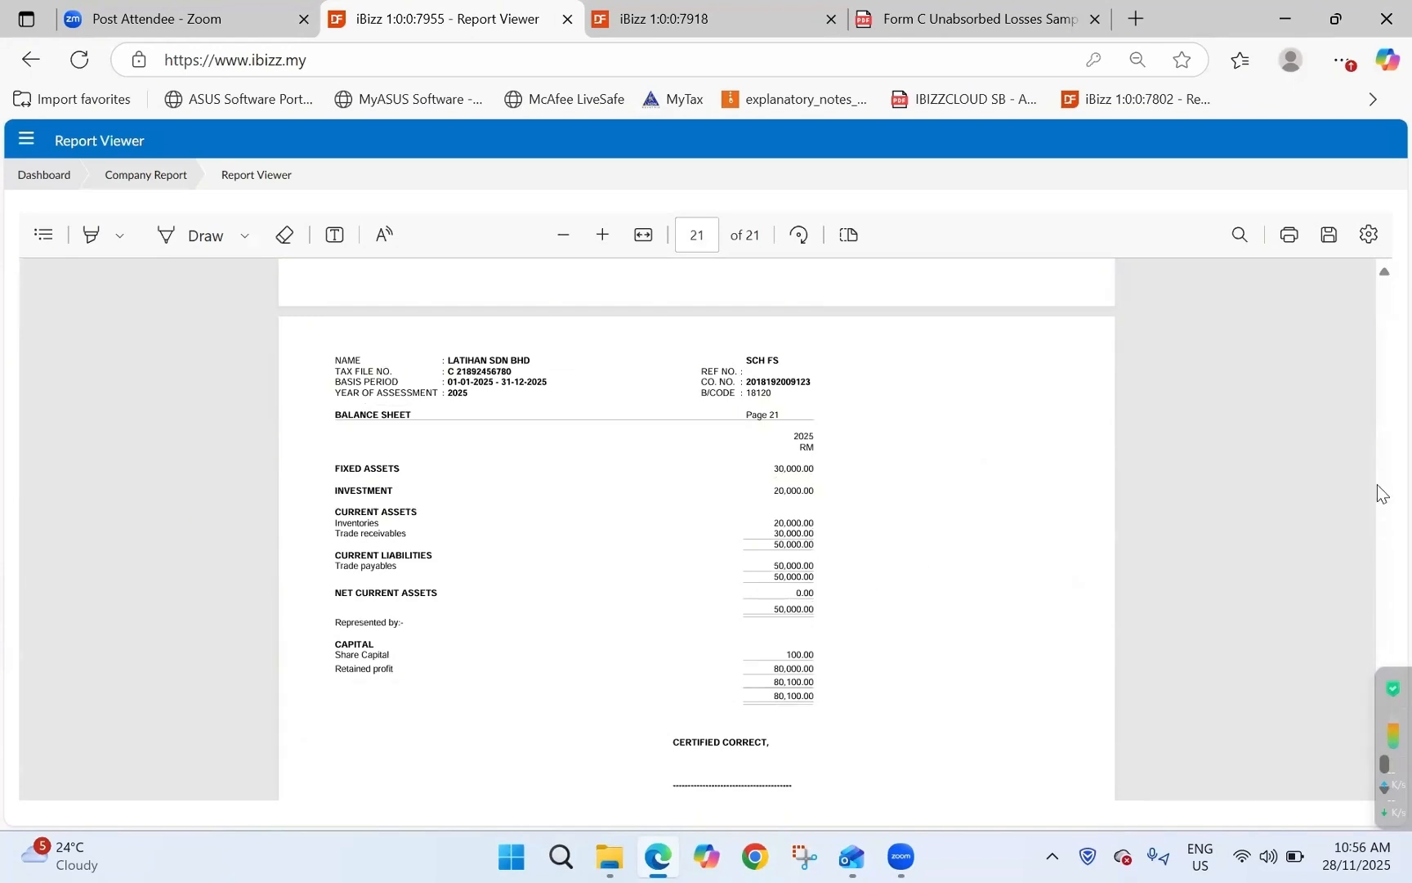
scroll(1377, 480, up, 15)
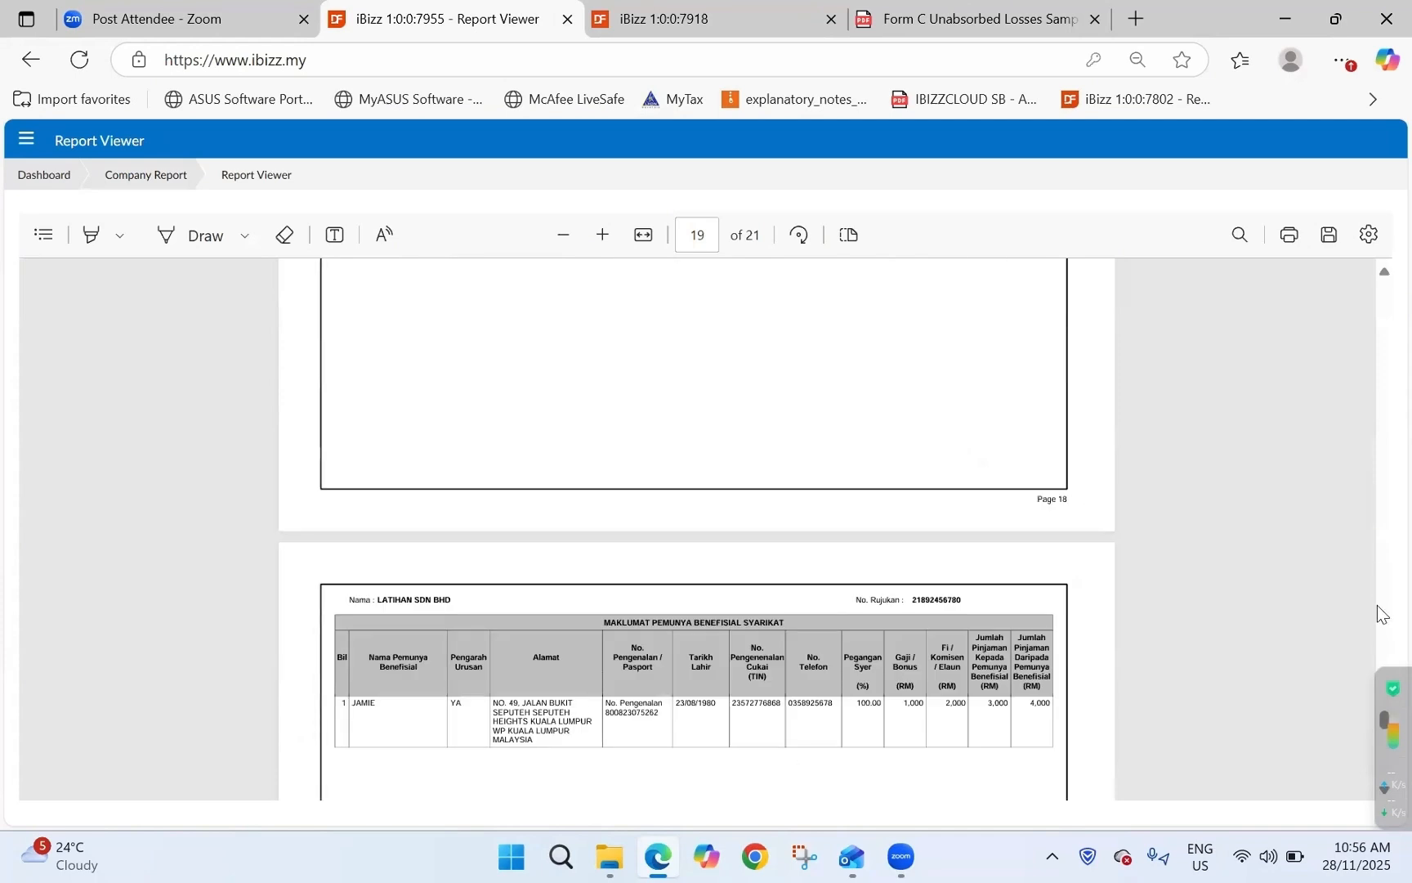
scroll(1377, 530, up, 20)
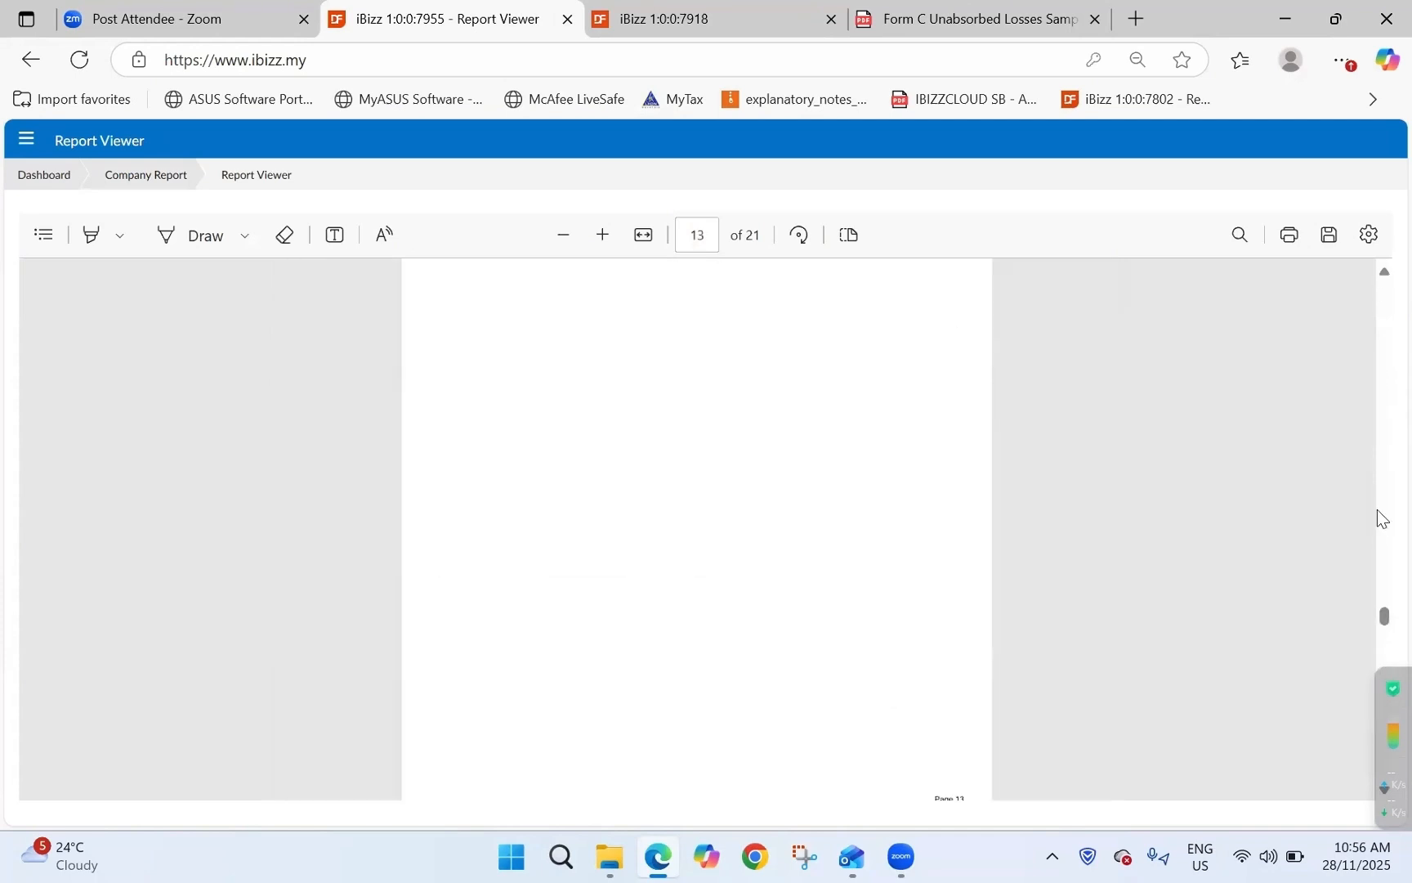
scroll(1380, 556, up, 6)
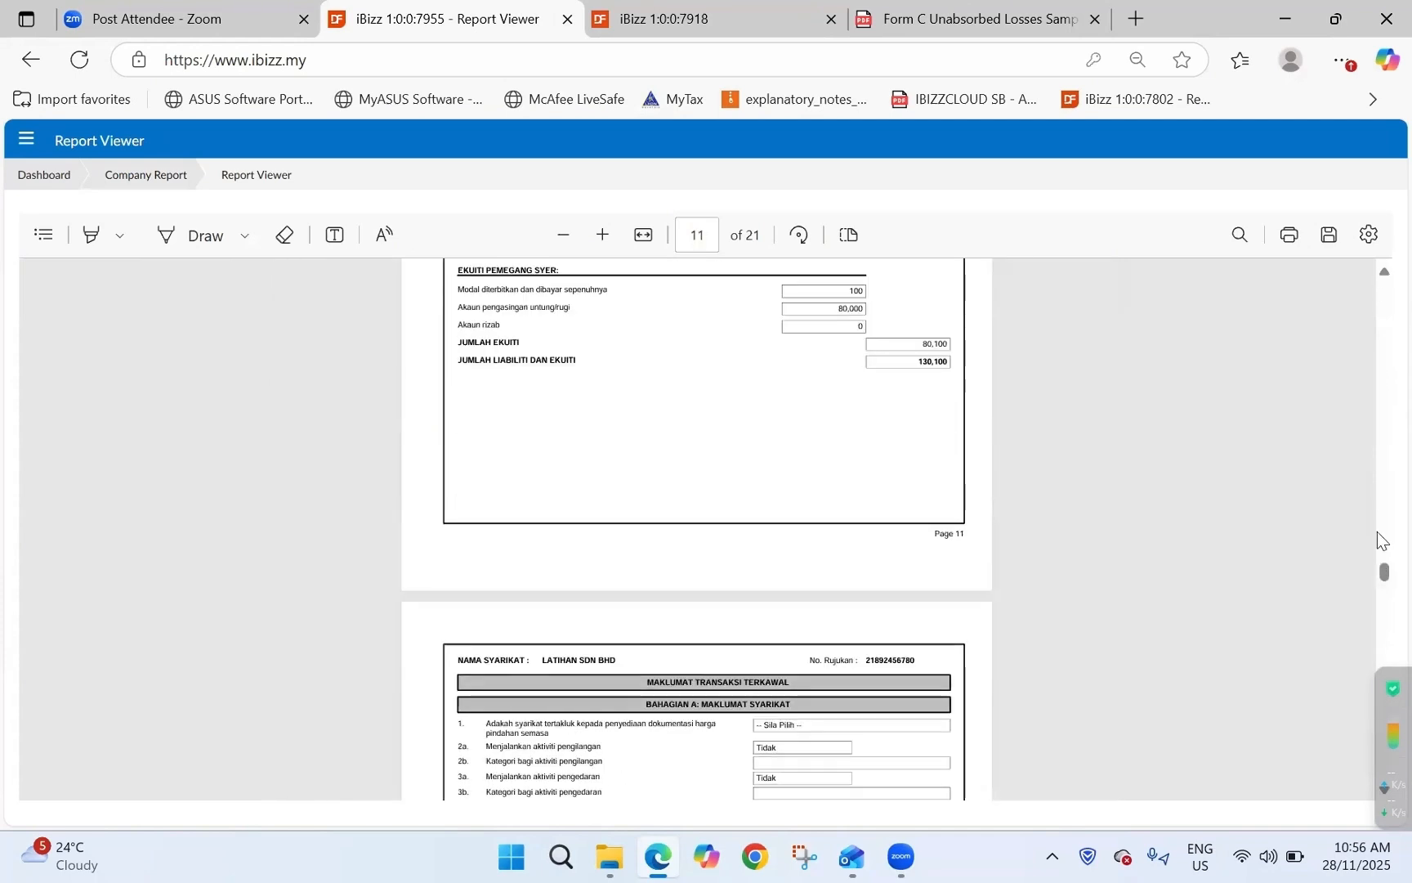
scroll(1377, 532, up, 8)
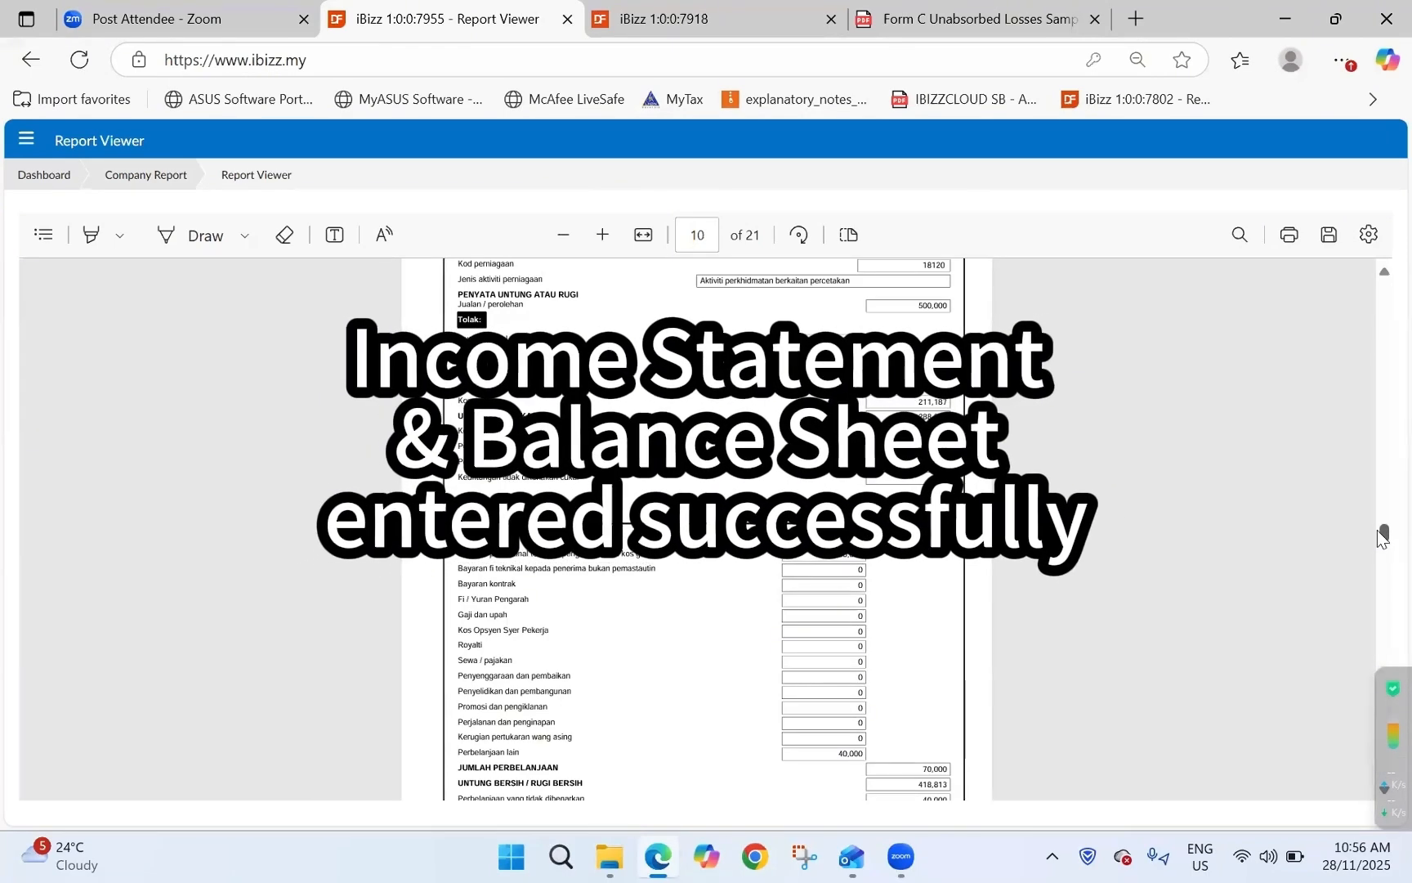
scroll(1385, 535, down, 1)
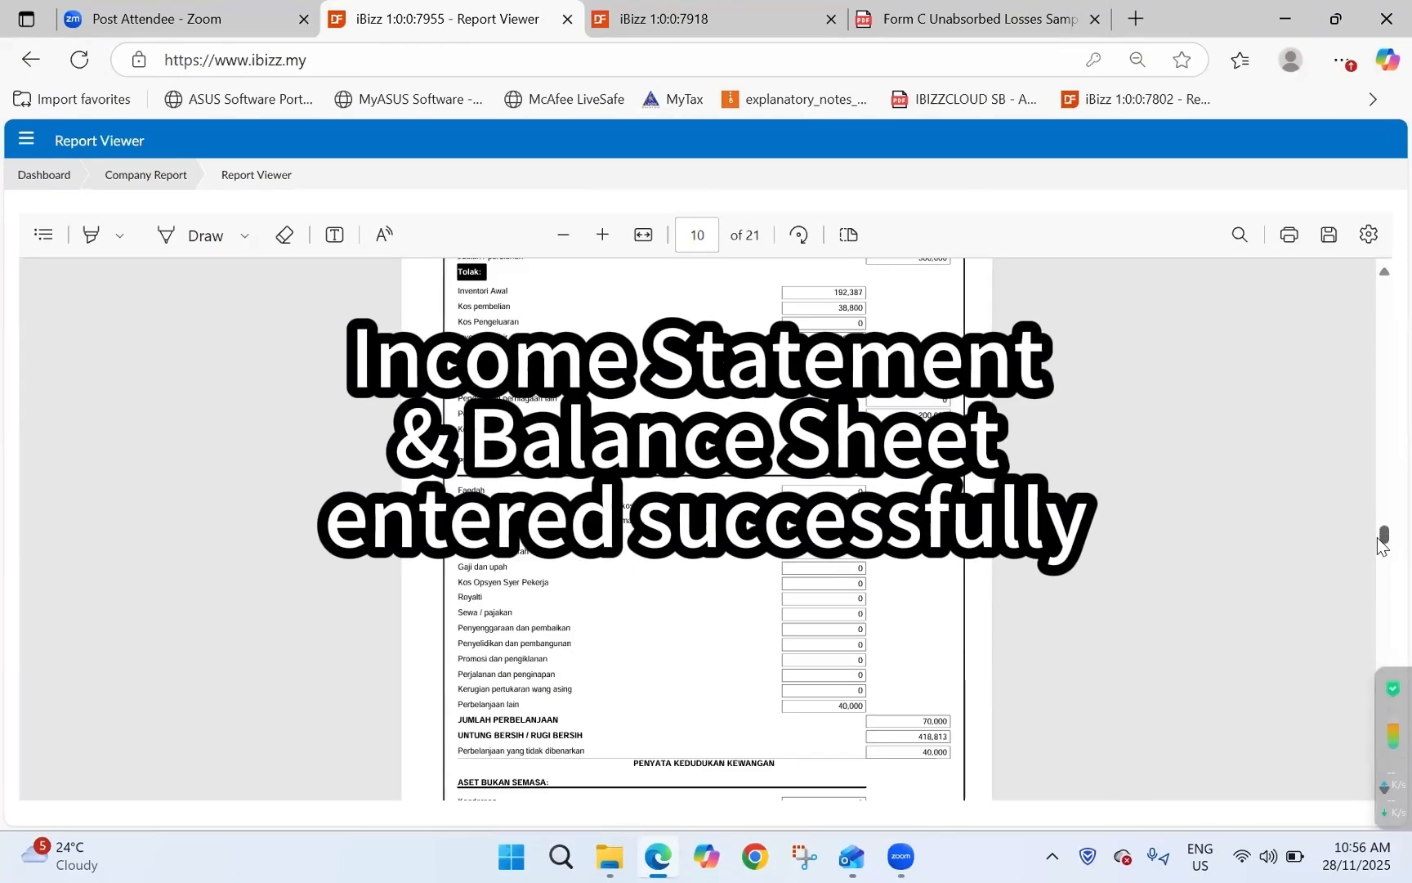